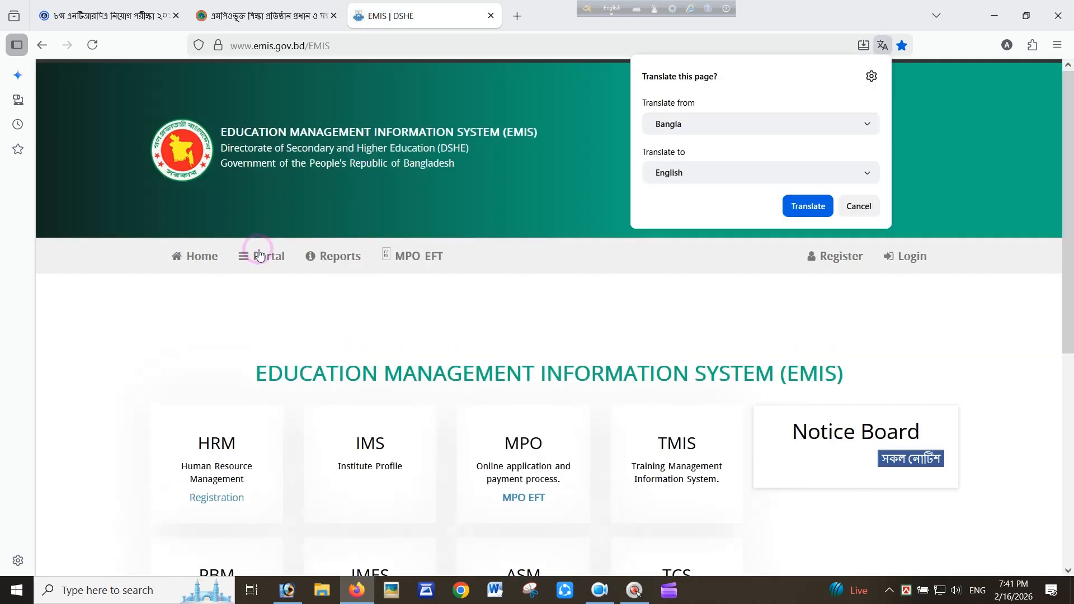
In the EMIS staff portal, choose educational institution and search the institution's EIIN
{"action": "left_click", "coordinate": [261, 256]}
{"action": "left_click", "coordinate": [270, 259]}
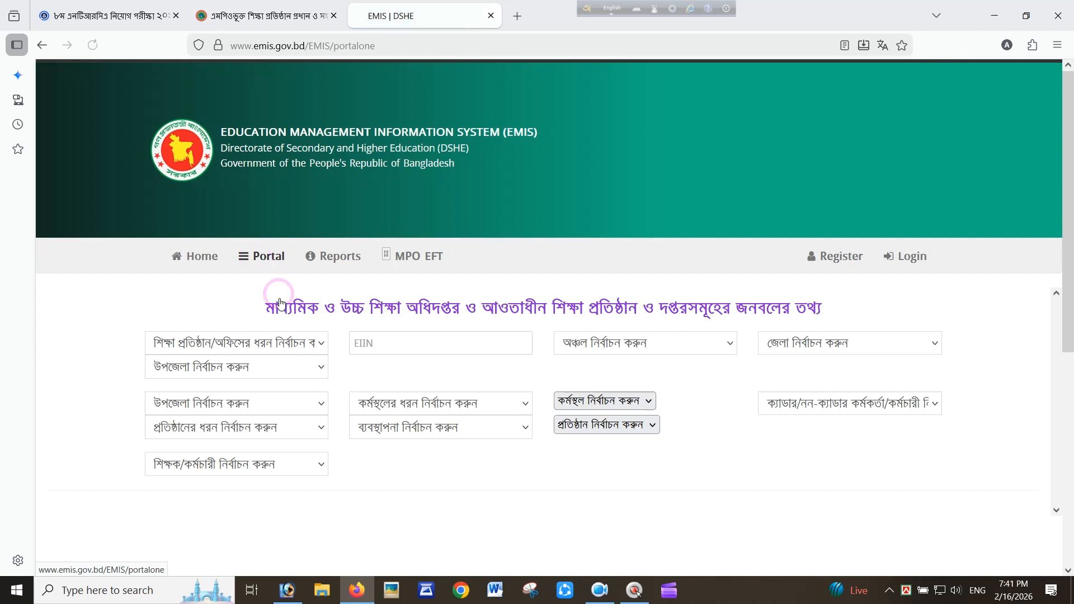
{"action": "left_click", "coordinate": [252, 344]}
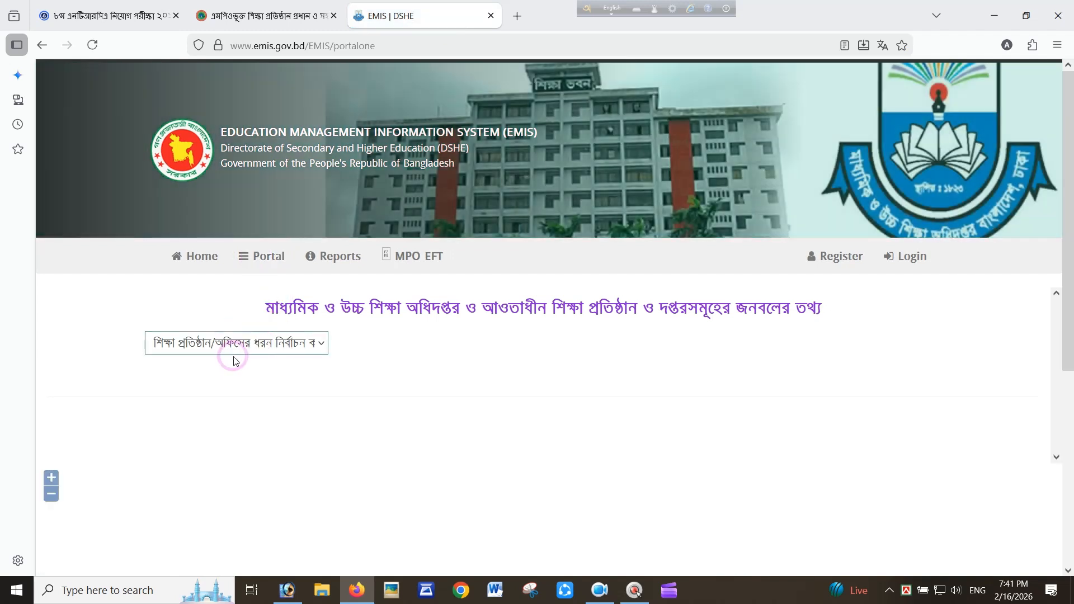
{"action": "left_click", "coordinate": [271, 351]}
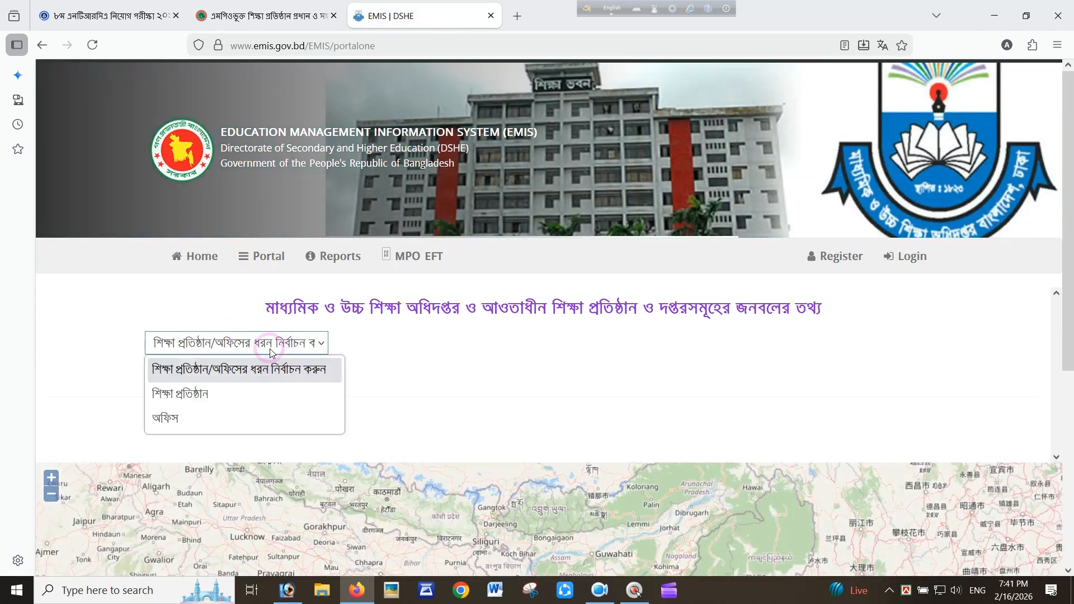
{"action": "left_click", "coordinate": [180, 394]}
{"action": "left_click", "coordinate": [392, 338]}
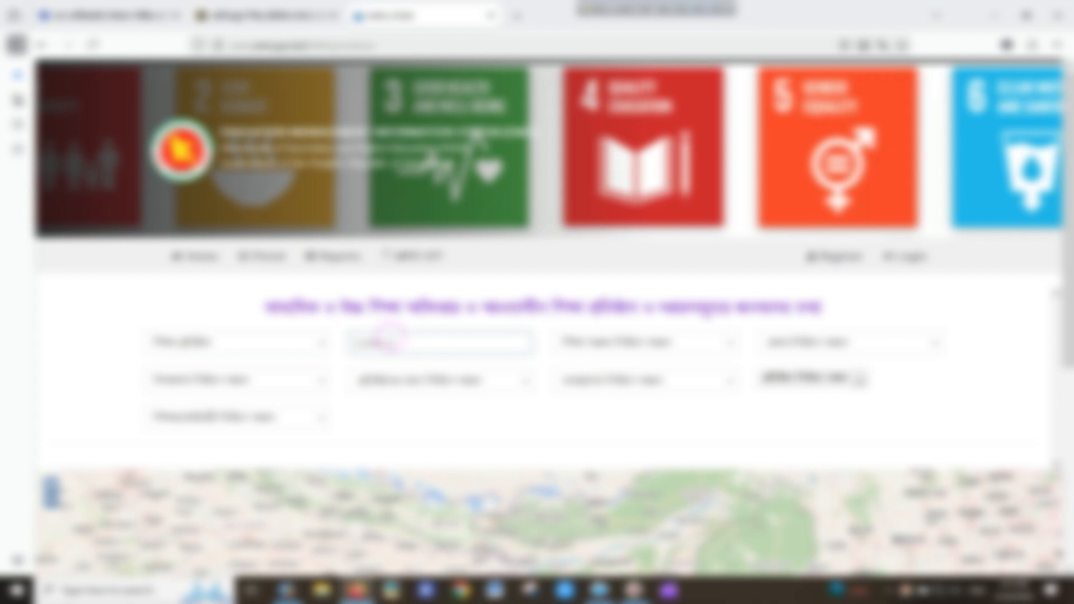
{"action": "key", "text": "Return"}
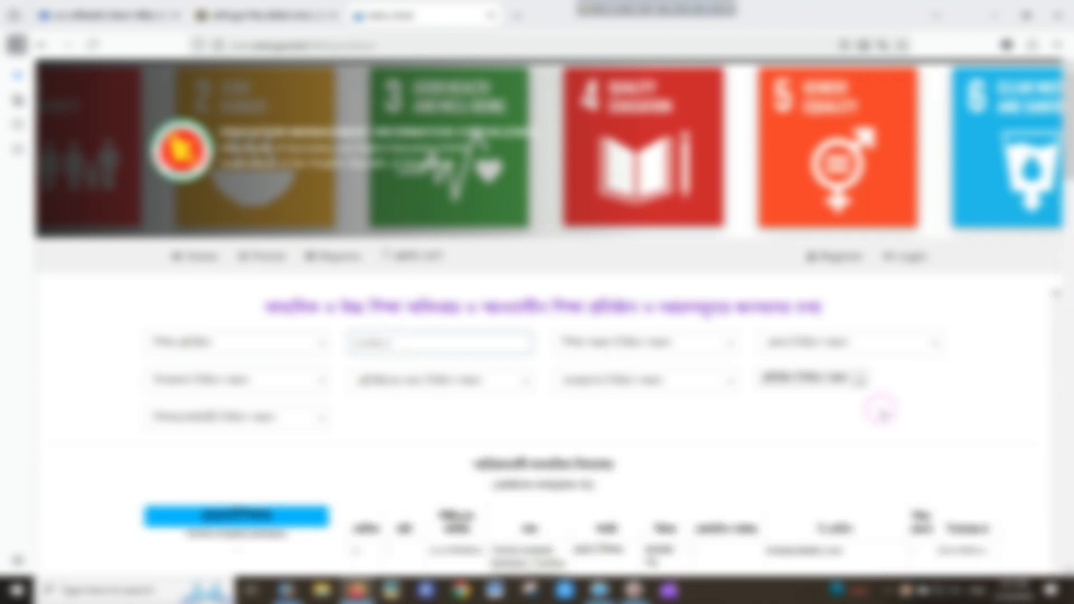
Copy the applicant's index number from the staff list and return to the NTRCA verification form
{"action": "scroll", "coordinate": [880, 411], "scroll_direction": "down", "scroll_amount": 2}
{"action": "scroll", "coordinate": [781, 407], "scroll_direction": "up", "scroll_amount": 2}
{"action": "scroll", "coordinate": [1012, 330], "scroll_direction": "down", "scroll_amount": 2}
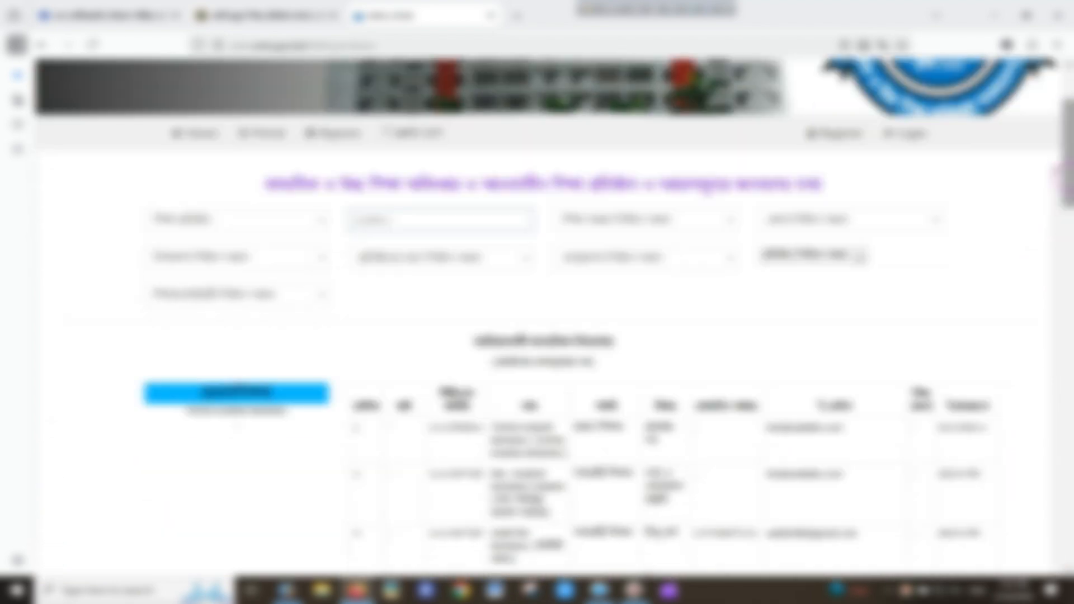
{"action": "left_click_drag", "start_coordinate": [1069, 179], "coordinate": [1067, 298]}
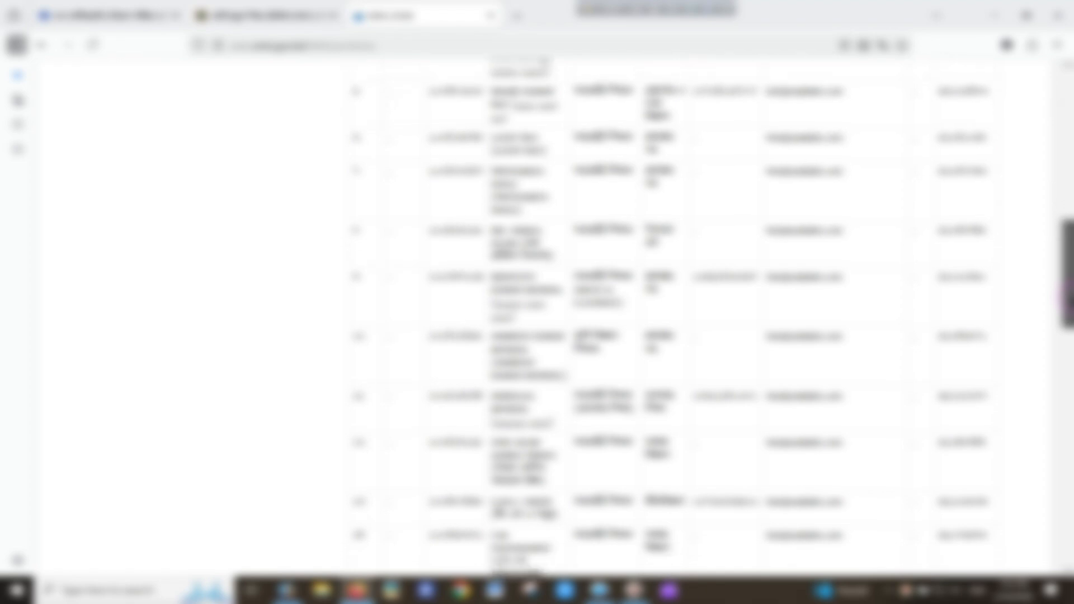
{"action": "left_click_drag", "start_coordinate": [1067, 299], "coordinate": [1067, 304]}
{"action": "left_click", "coordinate": [747, 439]}
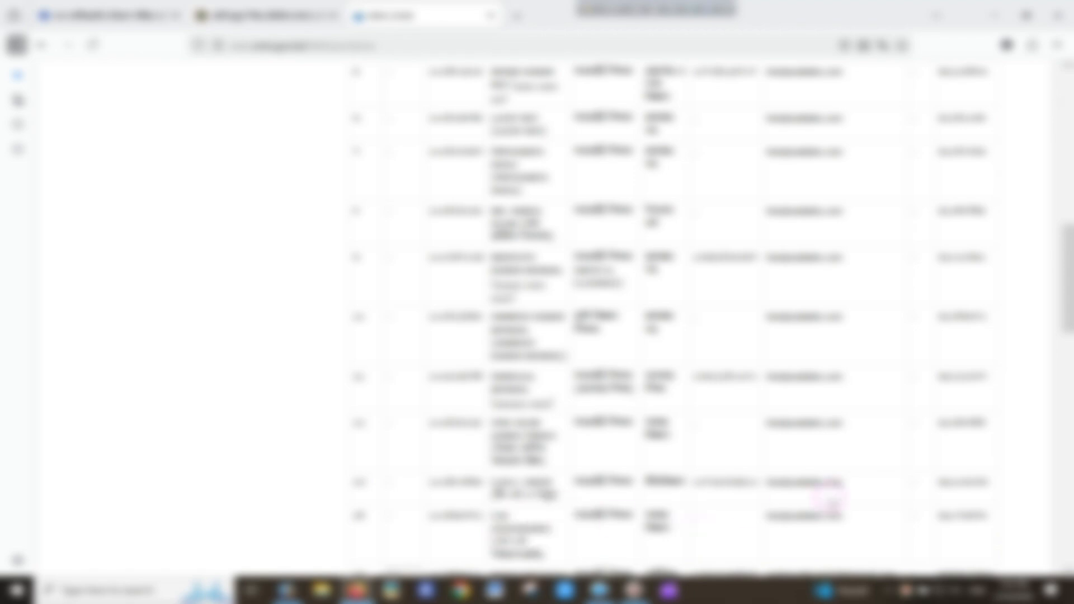
{"action": "double_click", "coordinate": [941, 515]}
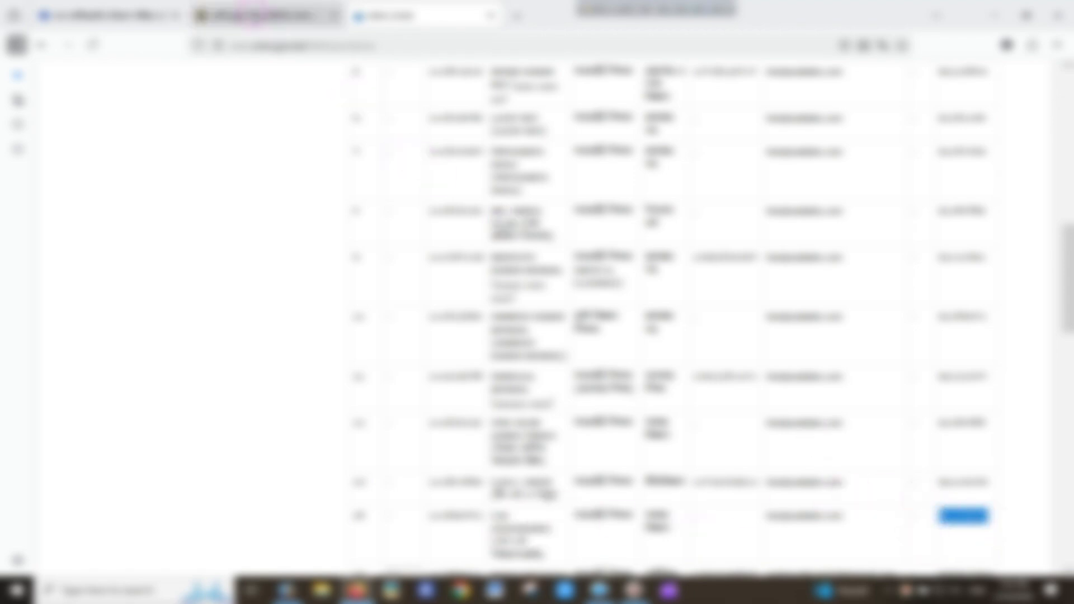
{"action": "left_click", "coordinate": [263, 17]}
{"action": "left_click", "coordinate": [330, 369]}
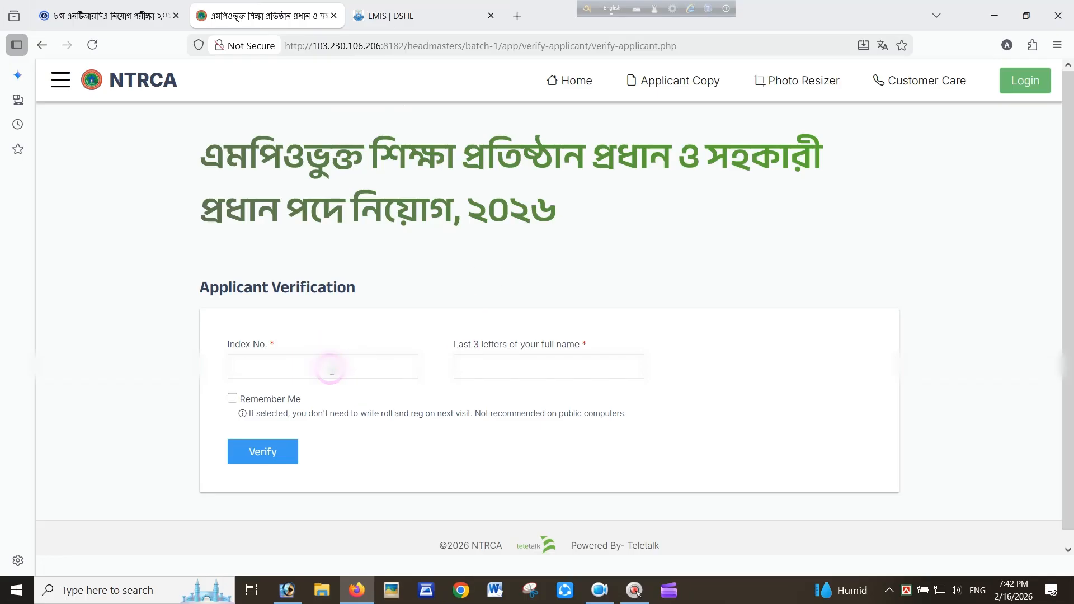
Verify the applicant with the pasted index number and the name's last three letters from EMIS
{"action": "key", "text": "ctrl+v"}
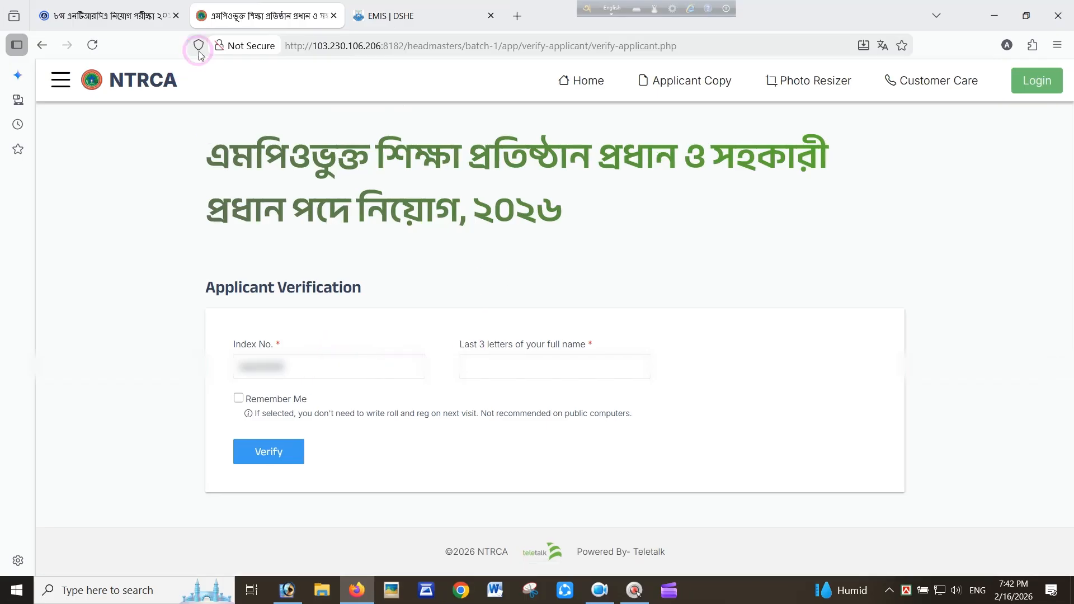
{"action": "left_click", "coordinate": [434, 33]}
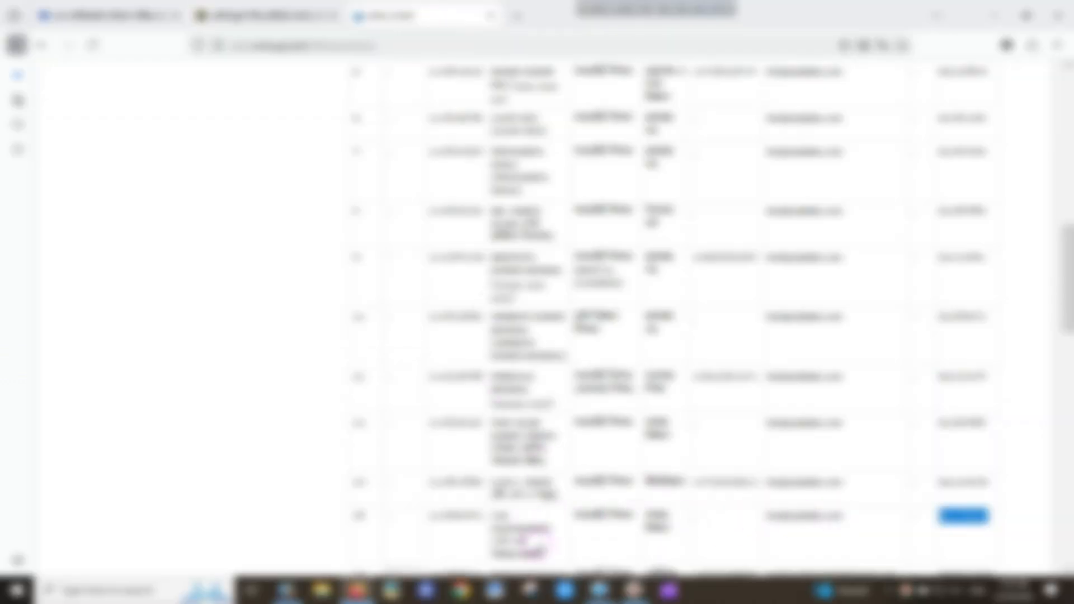
{"action": "left_click_drag", "start_coordinate": [532, 530], "coordinate": [548, 533]}
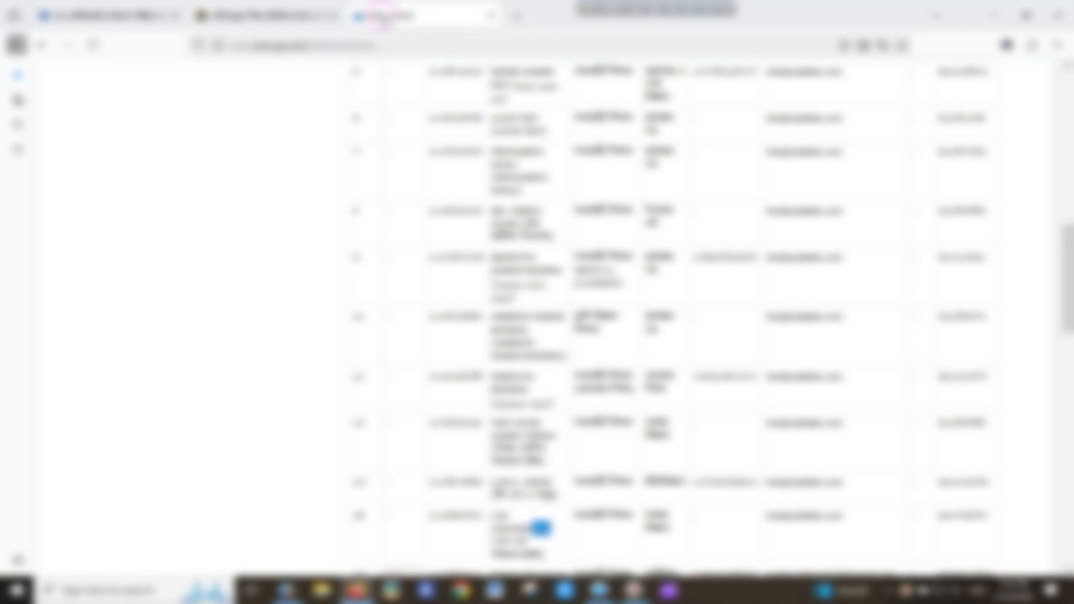
{"action": "left_click", "coordinate": [269, 15]}
{"action": "left_click", "coordinate": [482, 367]}
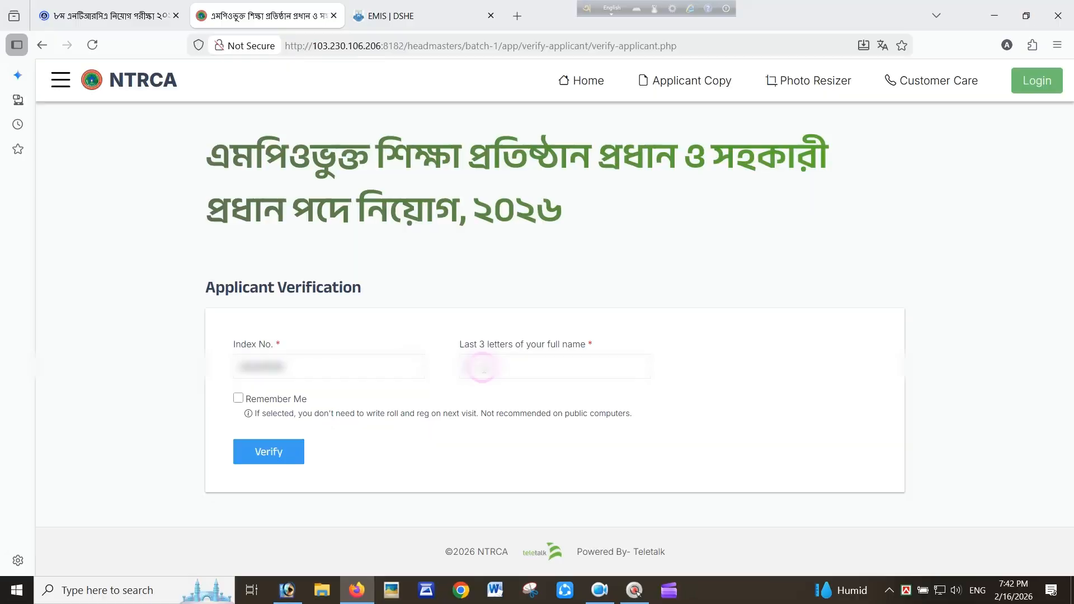
{"action": "key", "text": "ctrl+v"}
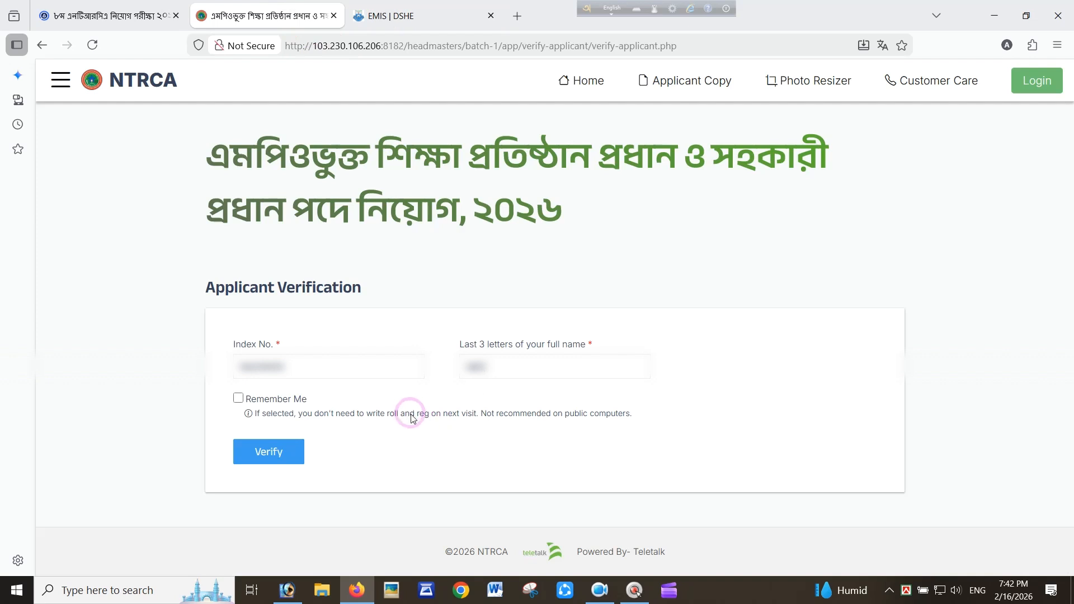
{"action": "left_click", "coordinate": [279, 454]}
Apply for the Assistant Head Teacher (8th Grade) post from the Post Selection list
{"action": "left_click", "coordinate": [425, 428]}
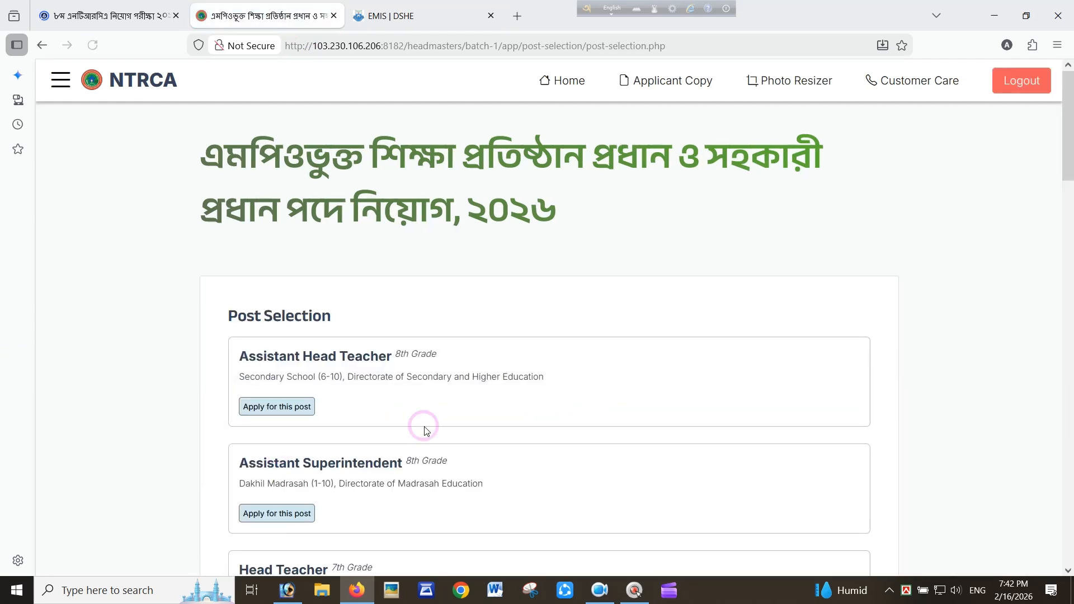
{"action": "left_click_drag", "start_coordinate": [1068, 145], "coordinate": [1071, 190]}
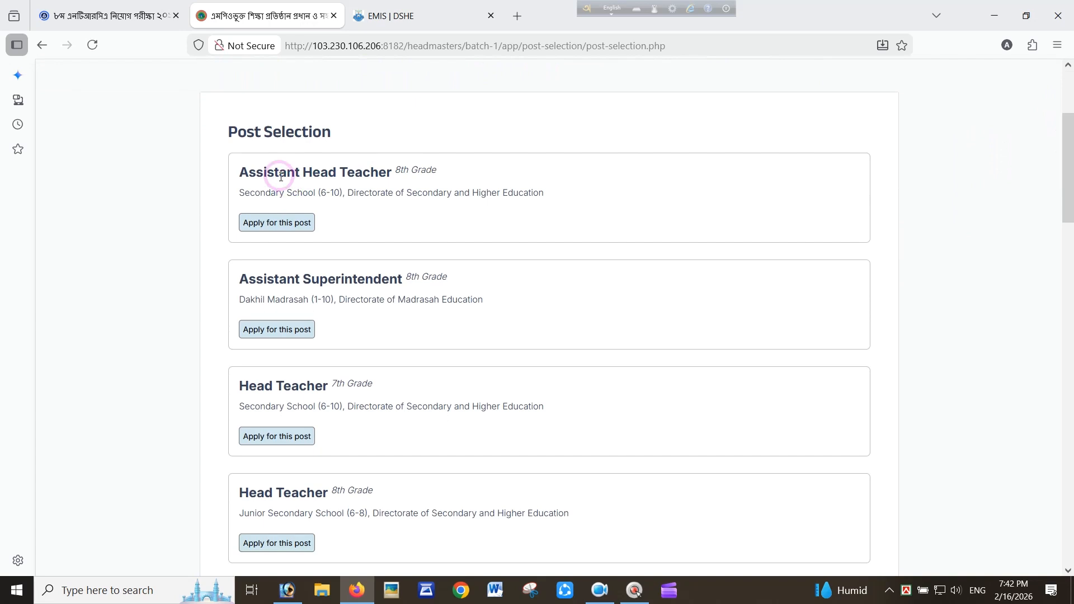
{"action": "left_click", "coordinate": [237, 175]}
{"action": "left_click_drag", "start_coordinate": [237, 177], "coordinate": [398, 173]}
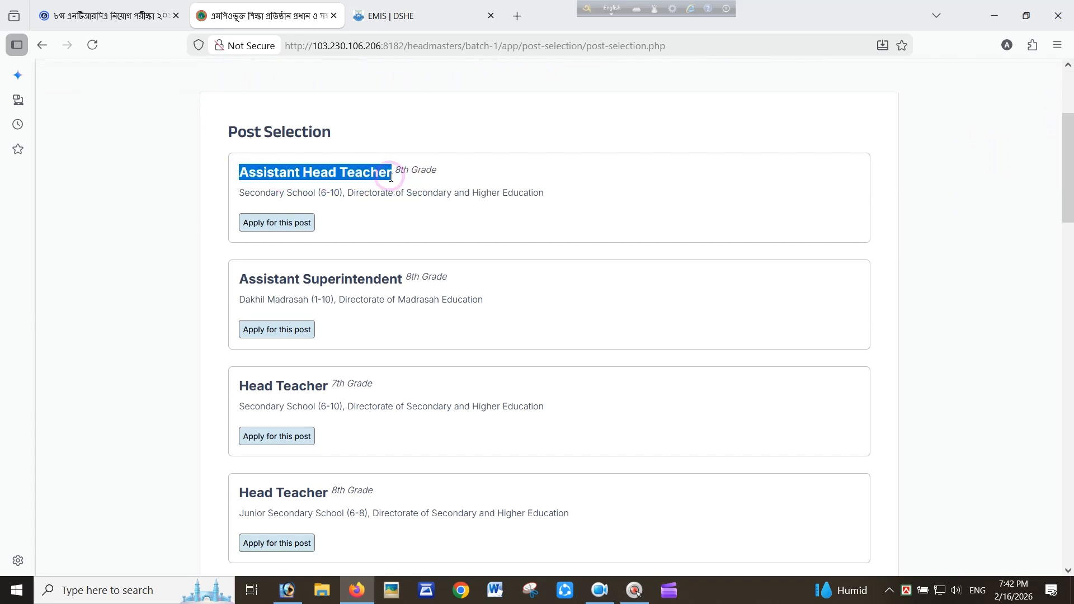
{"action": "left_click", "coordinate": [344, 199]}
{"action": "left_click", "coordinate": [267, 224]}
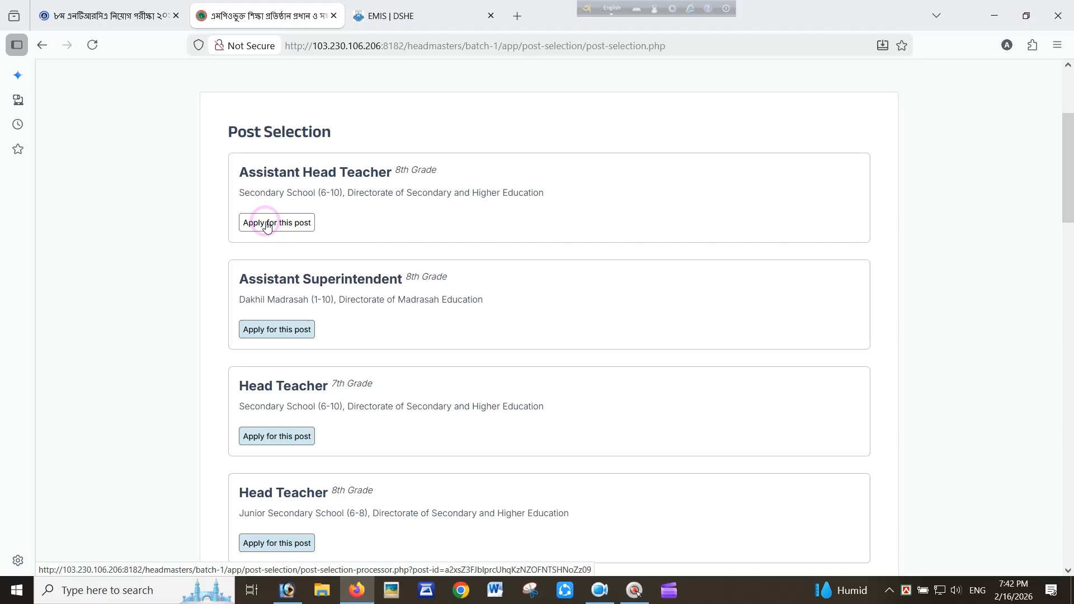
{"action": "left_click", "coordinate": [267, 224]}
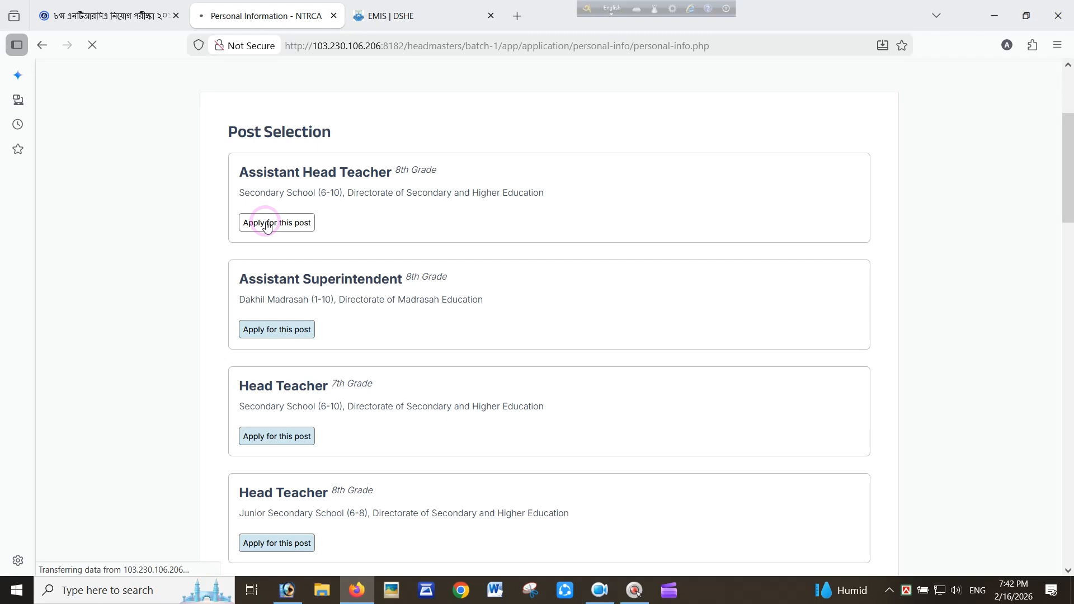
{"action": "left_click", "coordinate": [808, 214]}
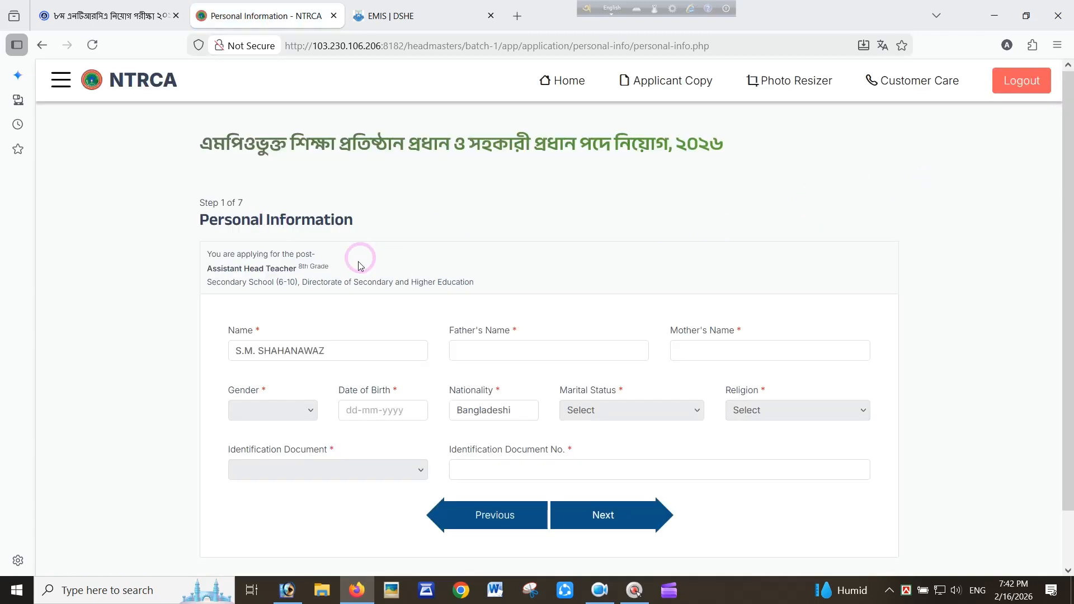
Paste the father's name into Father's Name and remove its leading spaces
{"action": "left_click", "coordinate": [478, 351]}
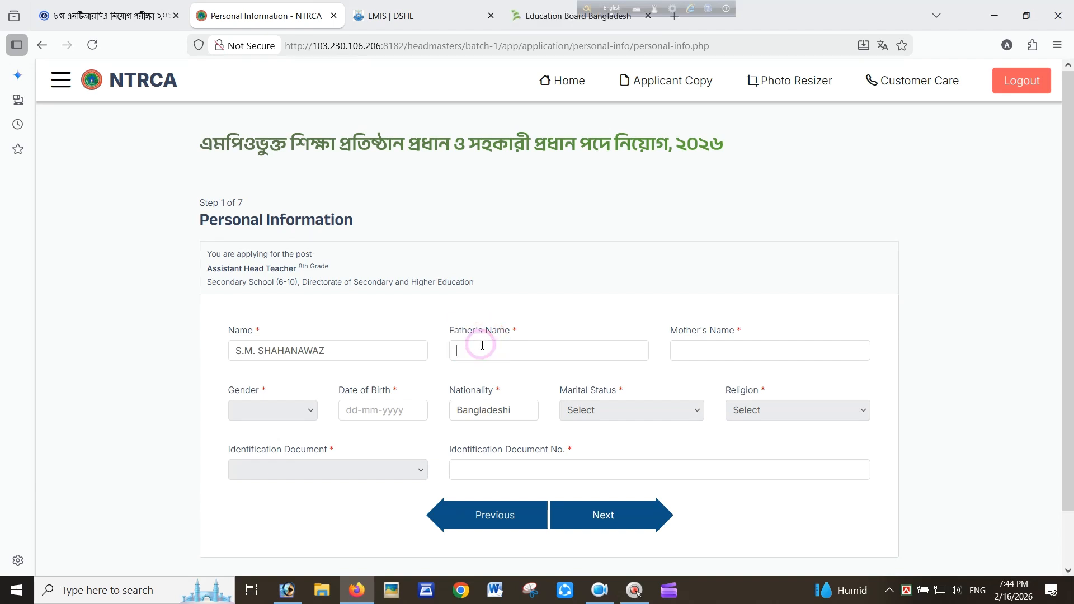
{"action": "left_click", "coordinate": [472, 351]}
{"action": "key", "text": "BackSpace"}
{"action": "key", "text": "BackSpace"}
{"action": "key", "text": "BackSpace"}
{"action": "key", "text": "BackSpace"}
{"action": "key", "text": "BackSpace"}
{"action": "key", "text": "BackSpace"}
{"action": "key", "text": "BackSpace"}
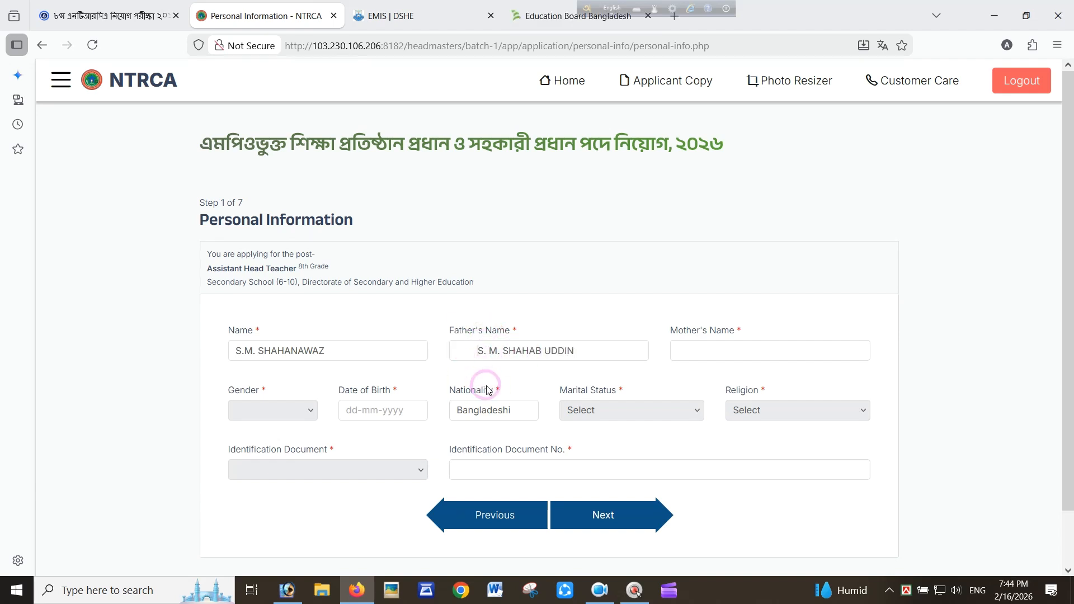
Type the mother's name into Mother's Name, correcting a mistyped letter
{"action": "left_click", "coordinate": [702, 346]}
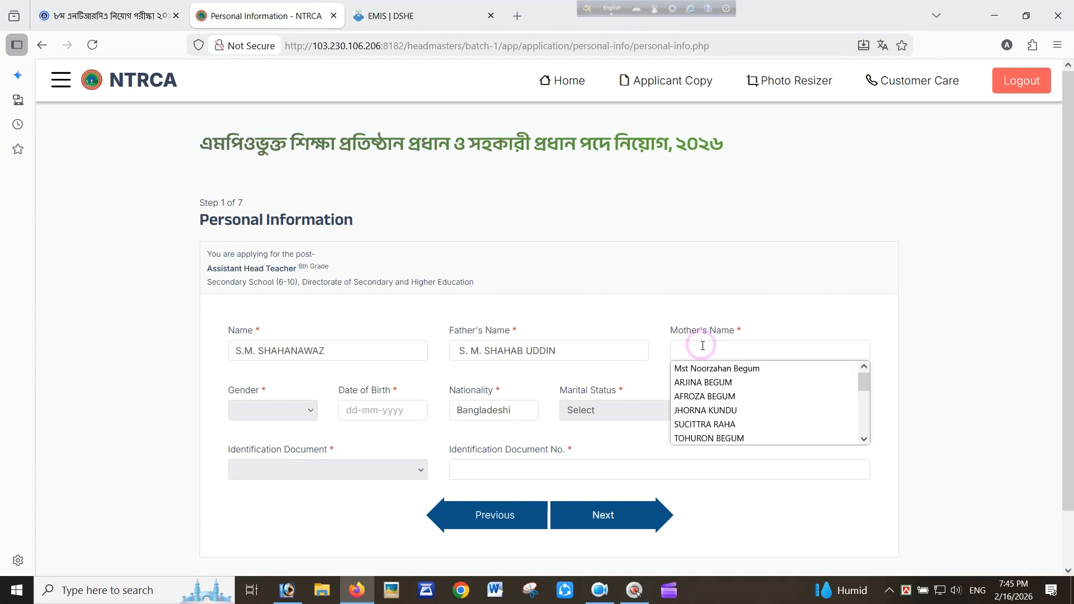
{"action": "left_click", "coordinate": [703, 346]}
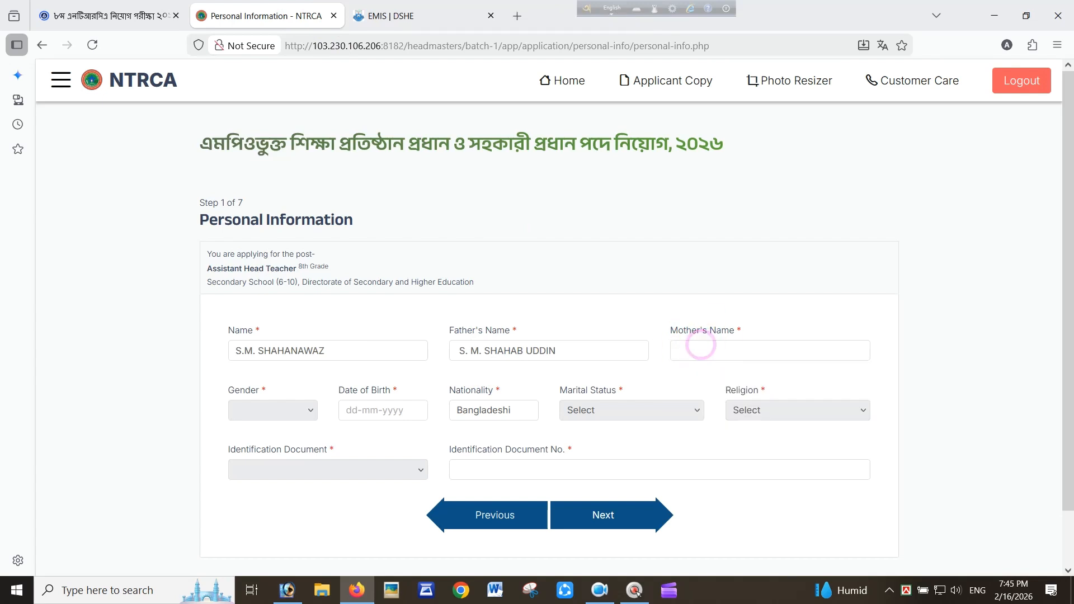
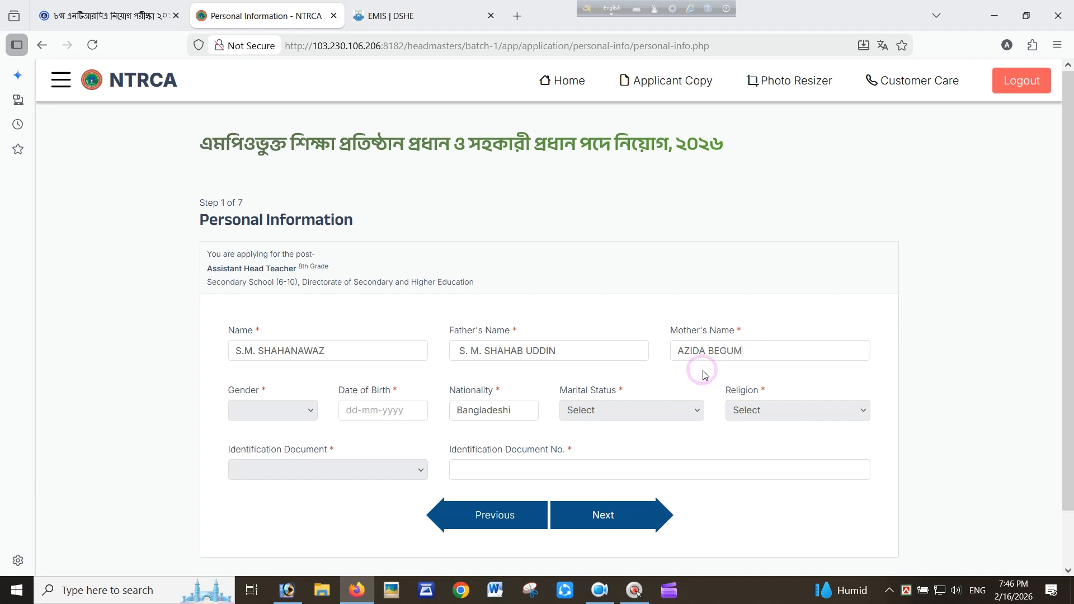
Set gender to Male and the date of birth to a day in September 1982
{"action": "left_click", "coordinate": [267, 410]}
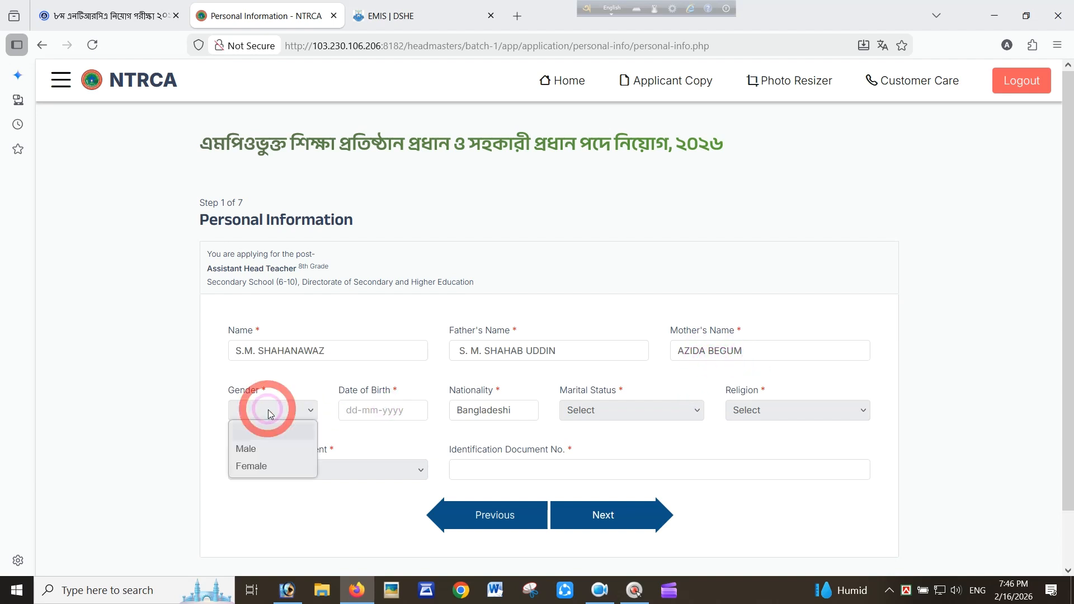
{"action": "left_click", "coordinate": [260, 450]}
{"action": "left_click", "coordinate": [366, 410]}
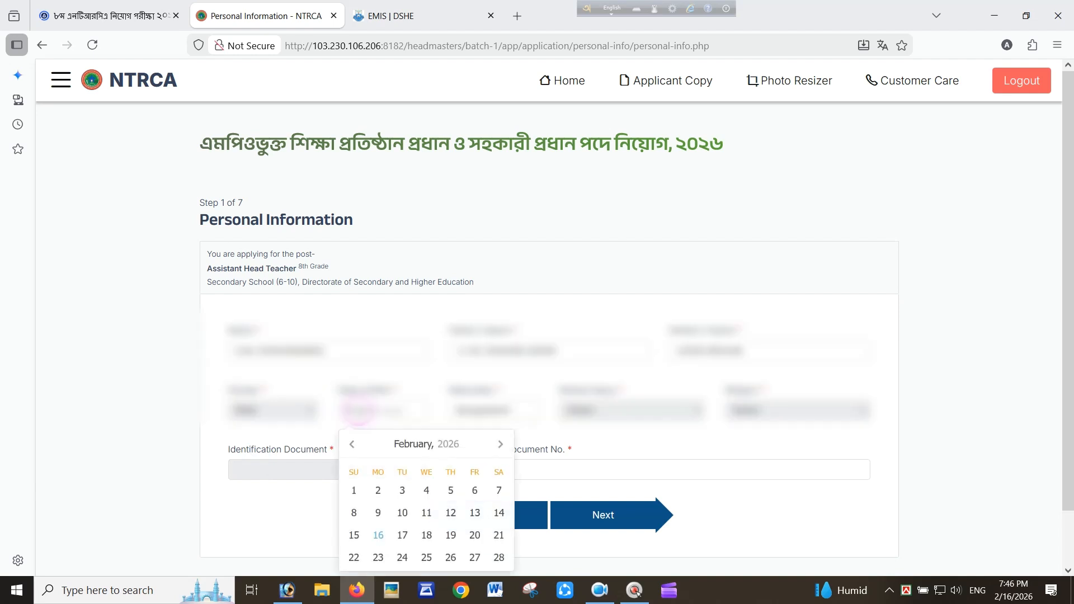
{"action": "left_click", "coordinate": [450, 444]}
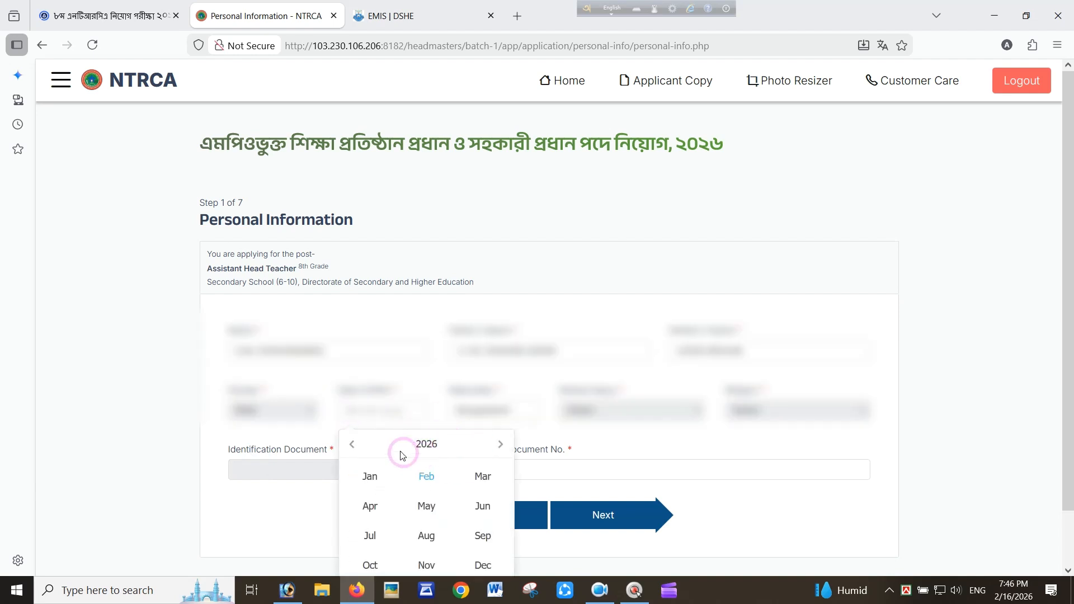
{"action": "left_click", "coordinate": [352, 444]}
{"action": "left_click", "coordinate": [425, 445]}
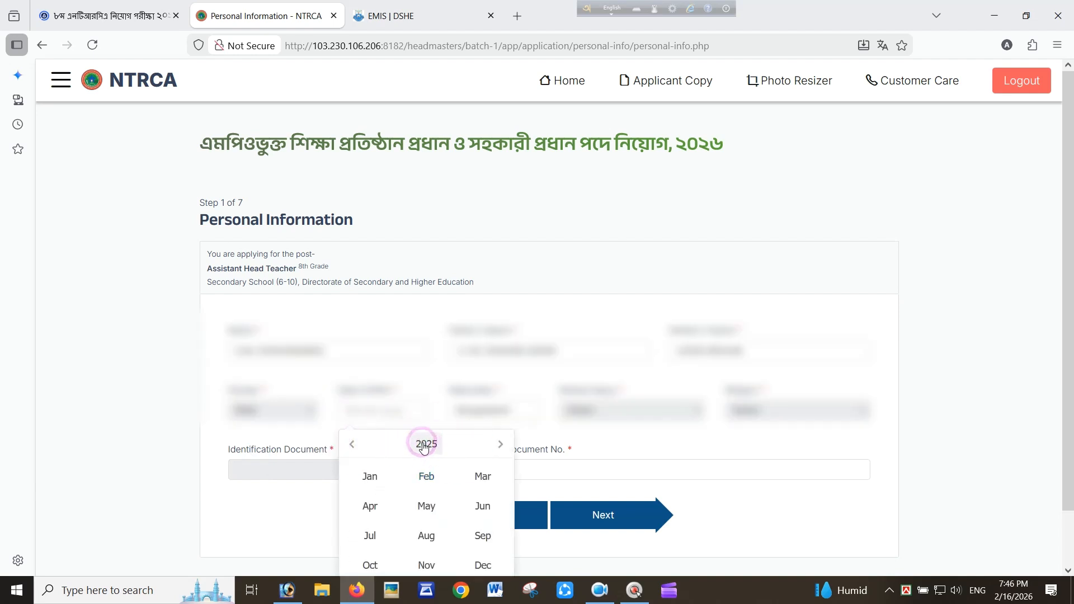
{"action": "left_click", "coordinate": [361, 445]}
{"action": "left_click", "coordinate": [360, 445]}
{"action": "left_click", "coordinate": [355, 445]}
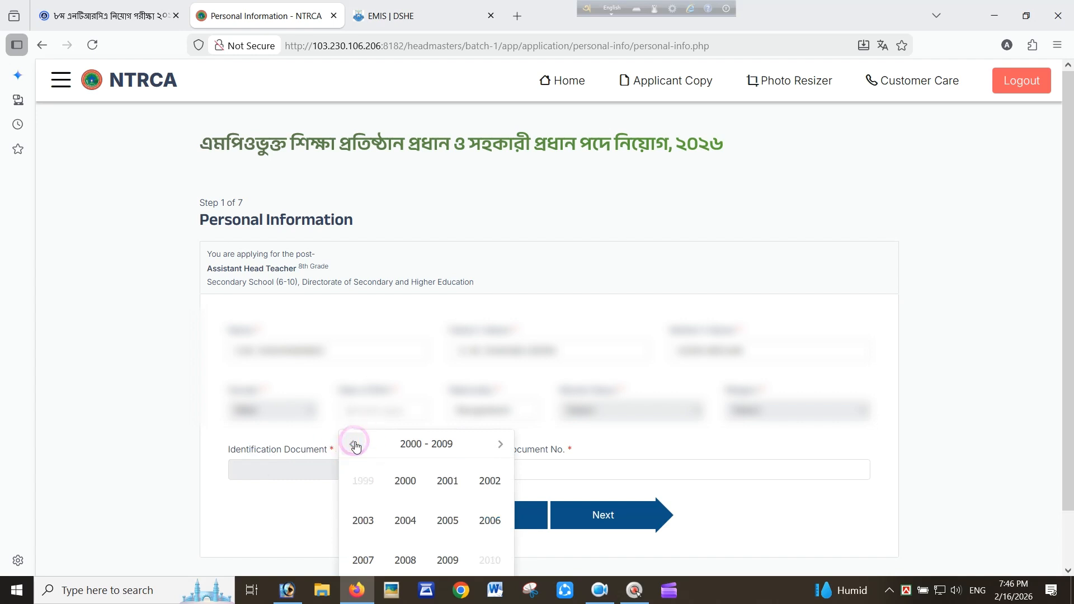
{"action": "left_click", "coordinate": [355, 445]}
{"action": "left_click", "coordinate": [354, 445]}
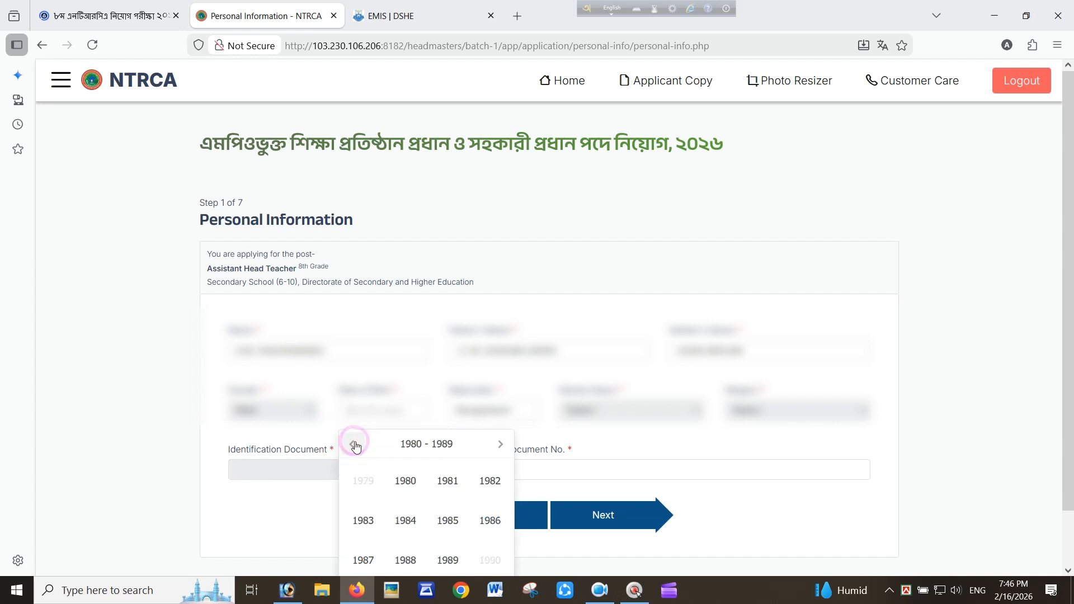
{"action": "left_click", "coordinate": [489, 480]}
{"action": "left_click", "coordinate": [501, 445]}
{"action": "scroll", "coordinate": [498, 462], "scroll_direction": "down", "scroll_amount": 1}
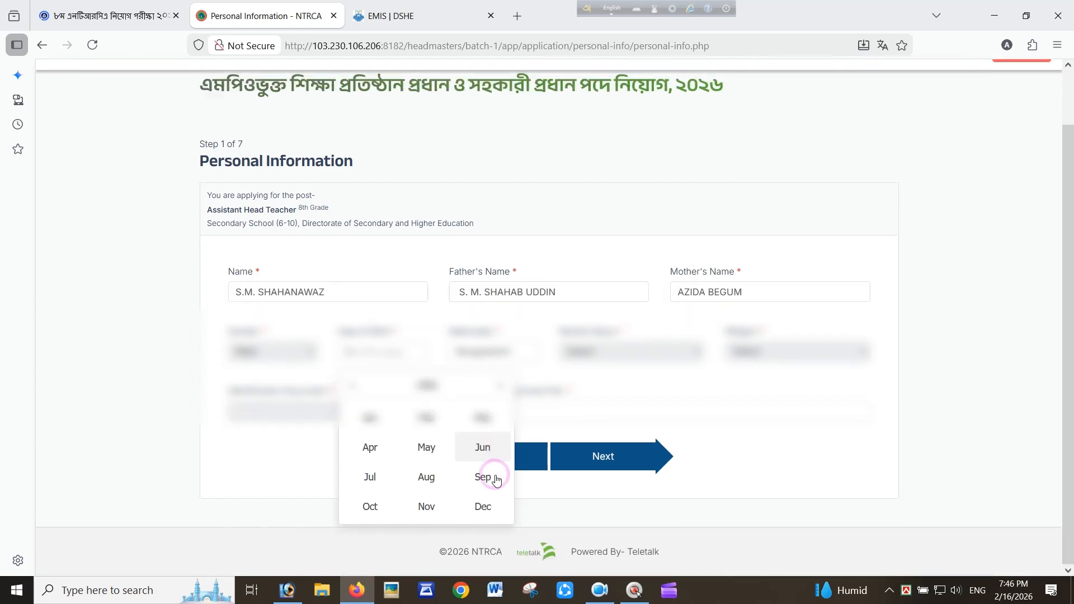
{"action": "left_click", "coordinate": [481, 477]}
{"action": "left_click", "coordinate": [476, 513]}
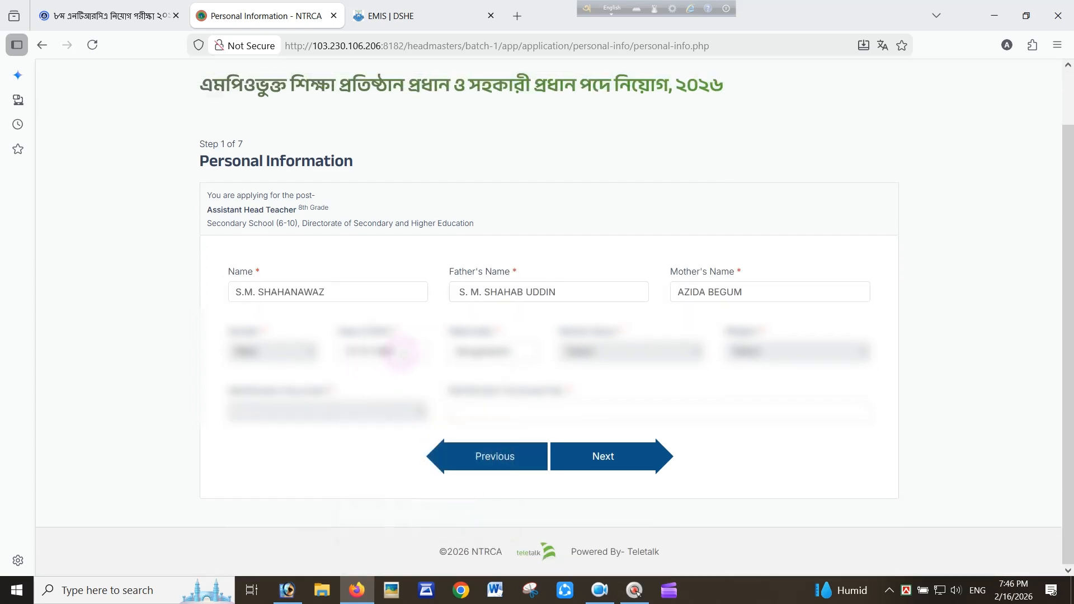
Choose marital status, religion and NID as ID type, enter the NID number, and submit
{"action": "left_click", "coordinate": [613, 353]}
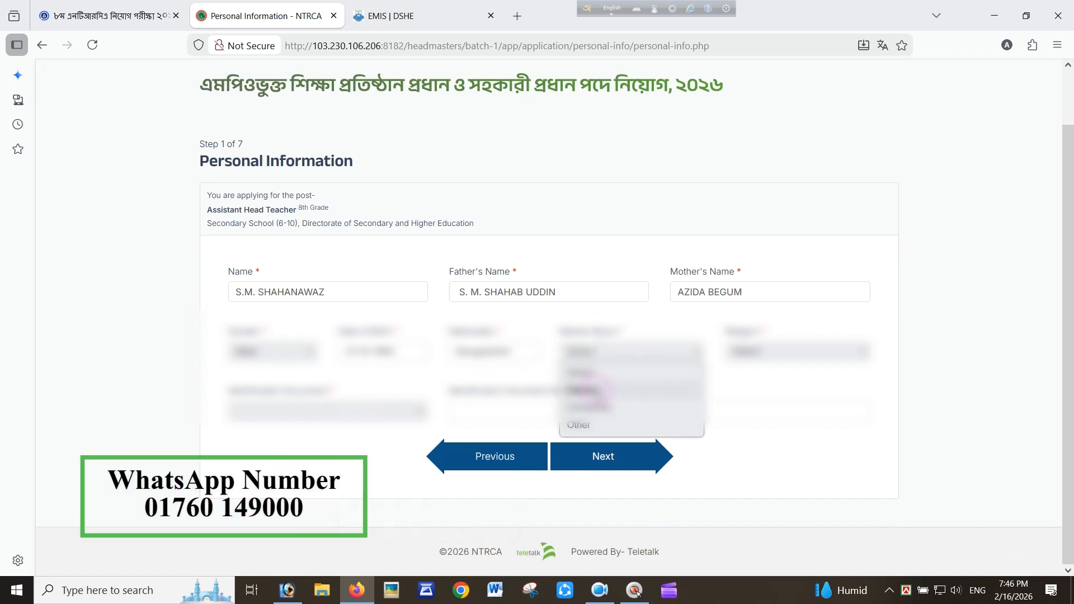
{"action": "left_click", "coordinate": [587, 408]}
{"action": "left_click", "coordinate": [795, 351]}
{"action": "left_click", "coordinate": [756, 445]}
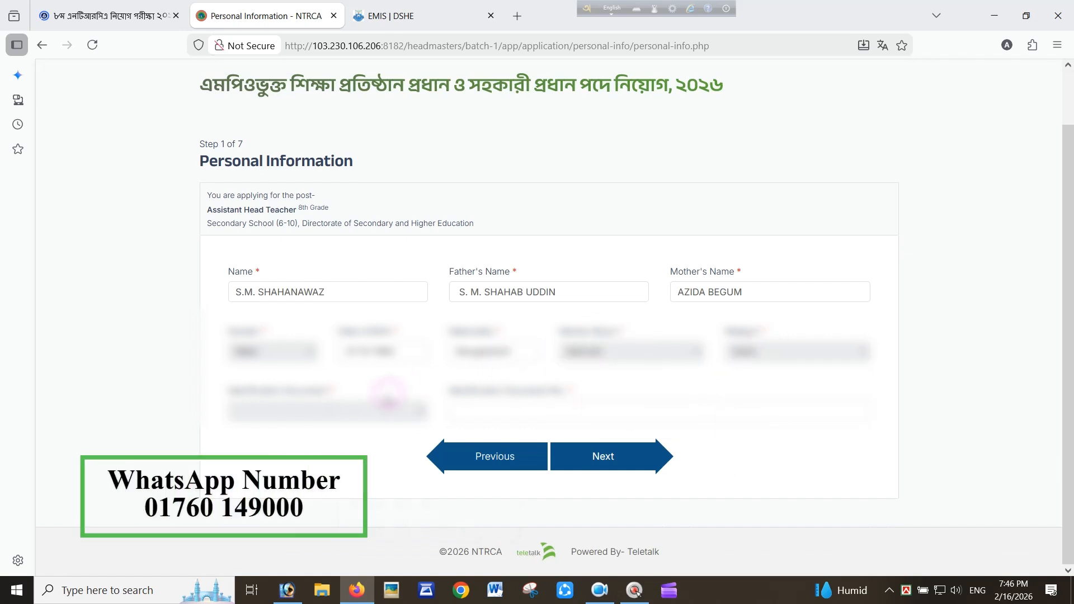
{"action": "left_click", "coordinate": [327, 411]}
{"action": "left_click", "coordinate": [280, 443]}
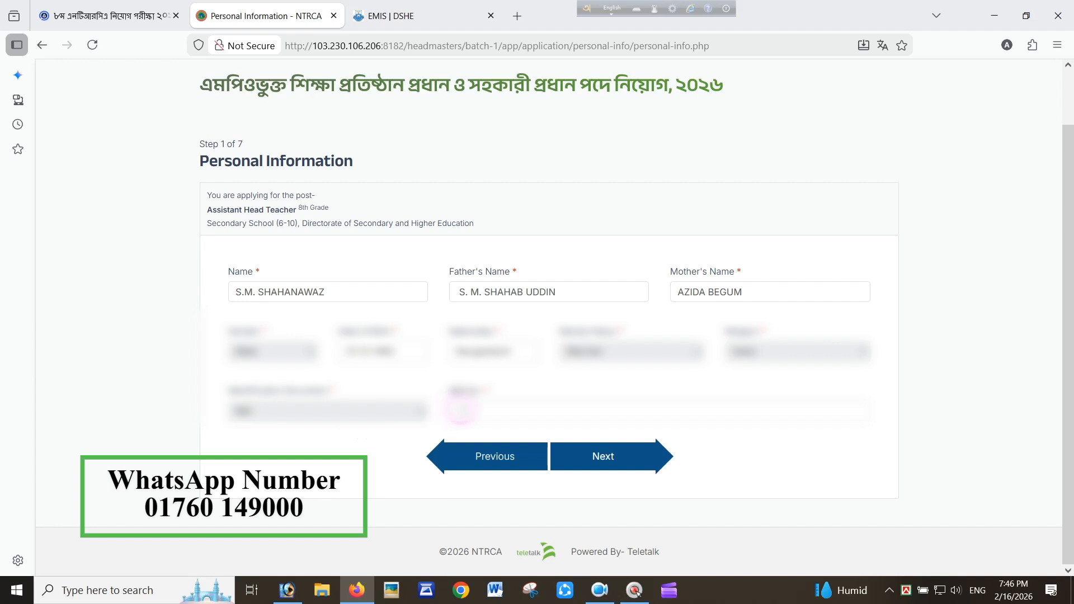
{"action": "left_click", "coordinate": [463, 410]}
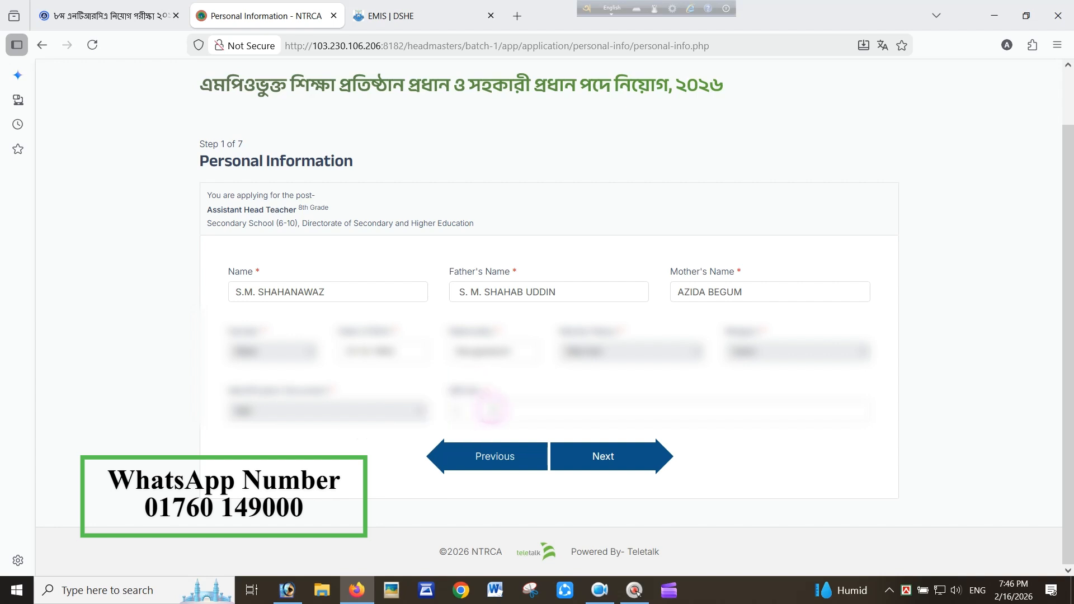
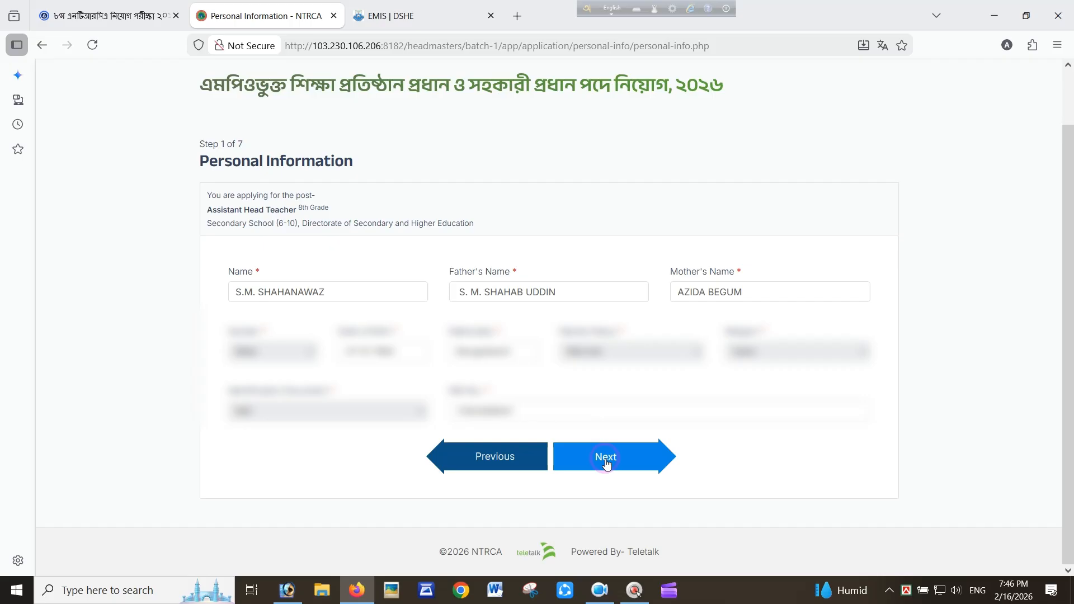
{"action": "left_click", "coordinate": [607, 461]}
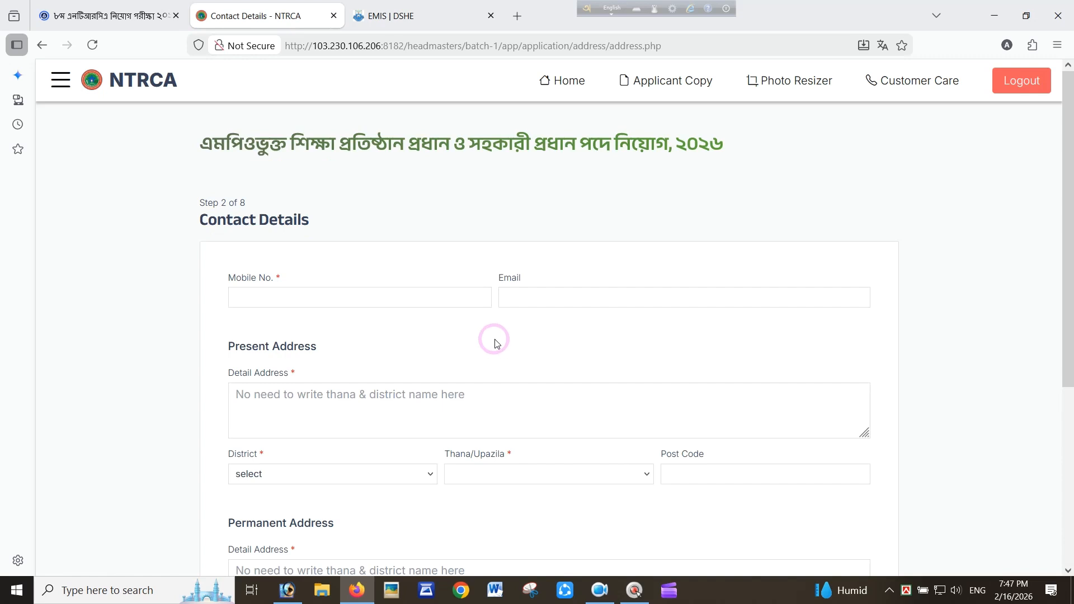
Enter the applicant's mobile number and e-mail address on the Contact Details form
{"action": "scroll", "coordinate": [468, 320], "scroll_direction": "down", "scroll_amount": 3}
{"action": "left_click", "coordinate": [275, 175]}
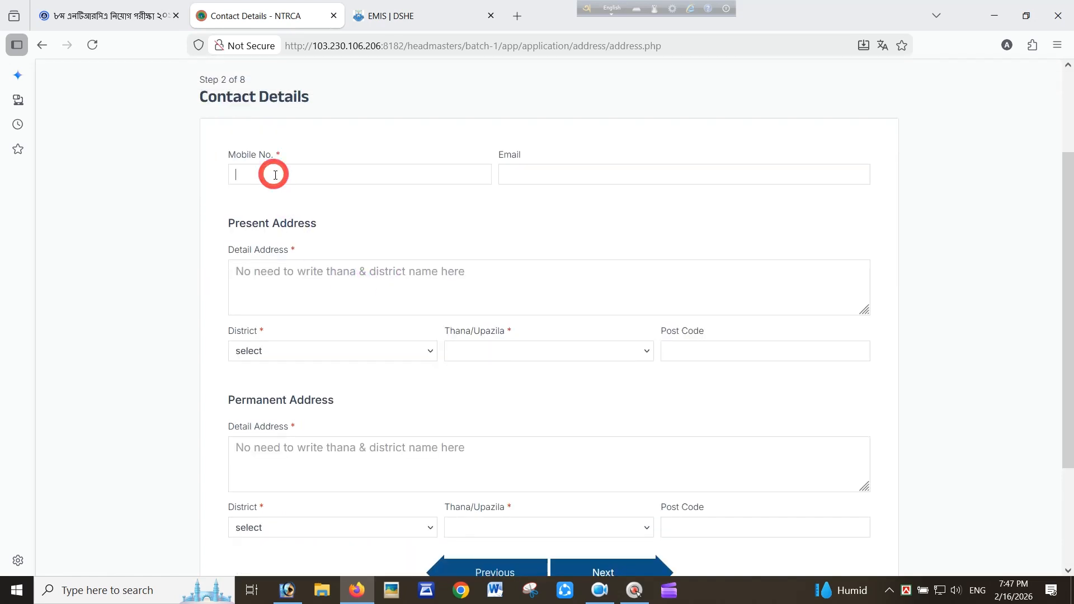
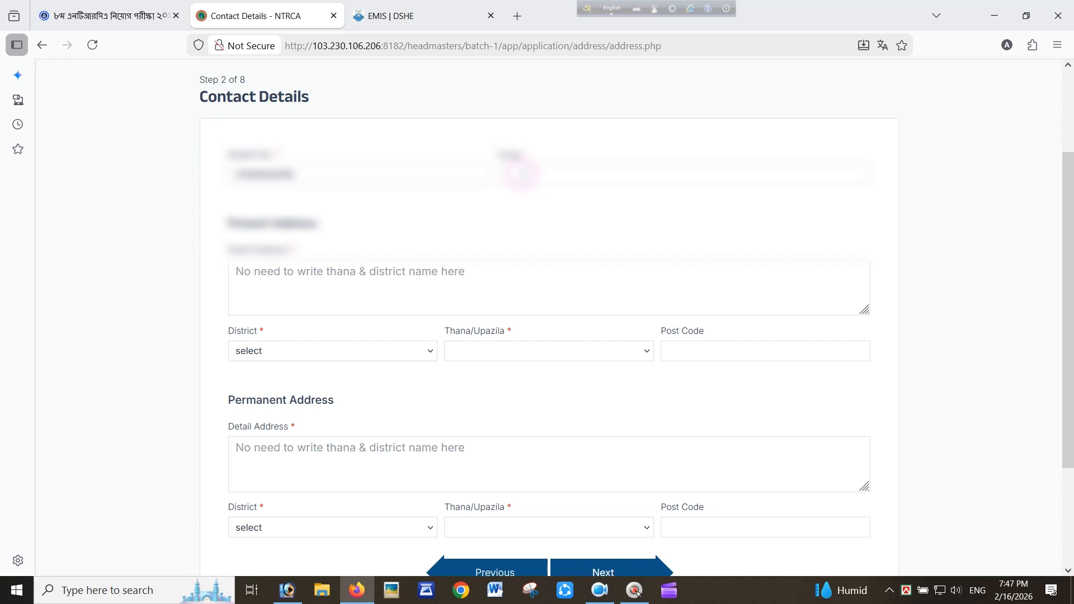
{"action": "left_click", "coordinate": [520, 175]}
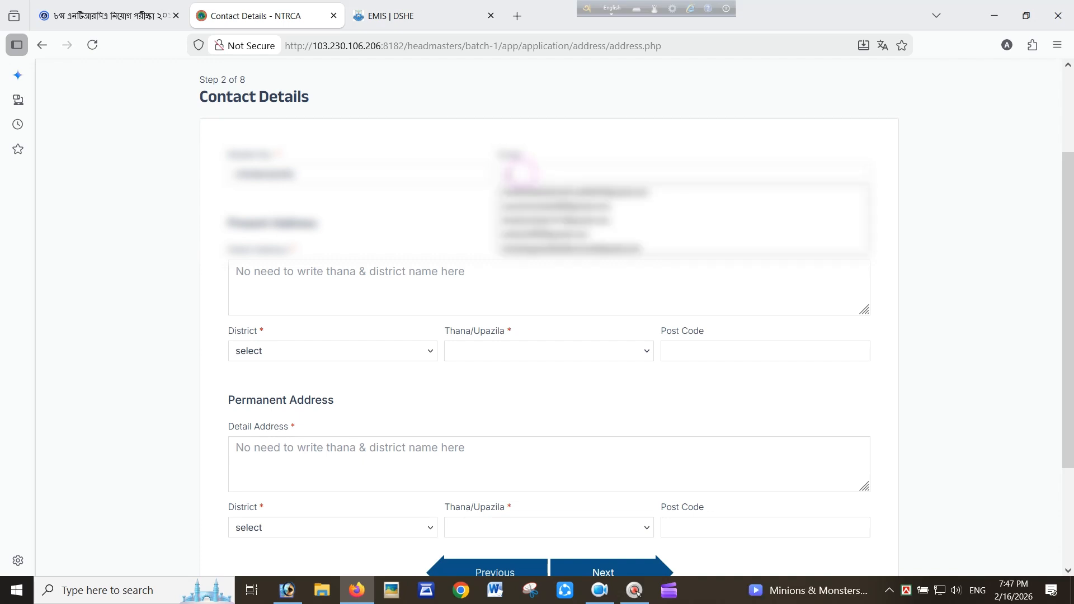
{"action": "type", "text": "ab"}
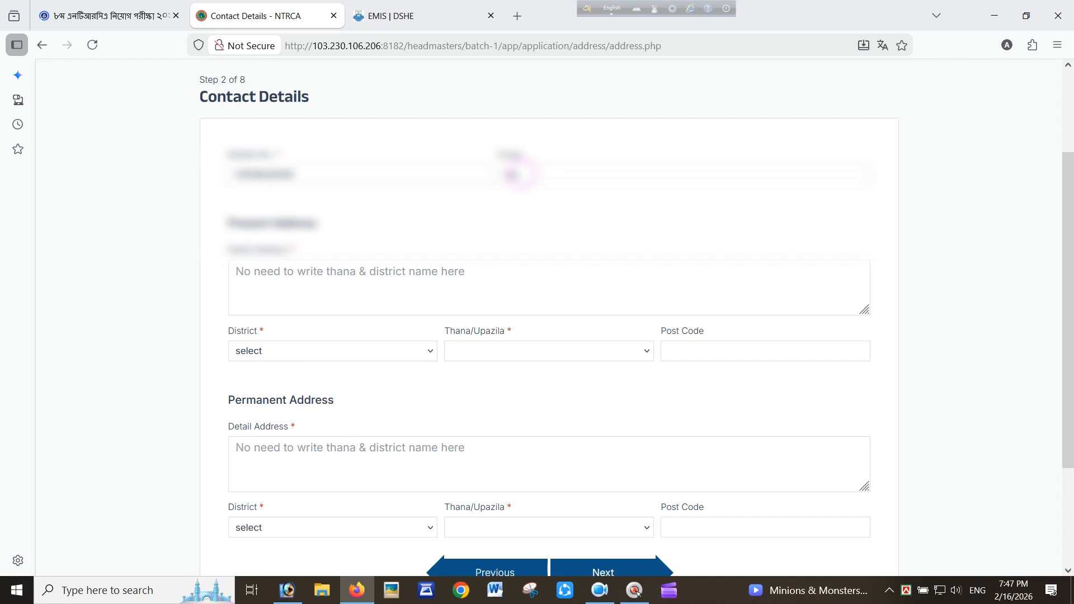
{"action": "type", "text": "cdefg"}
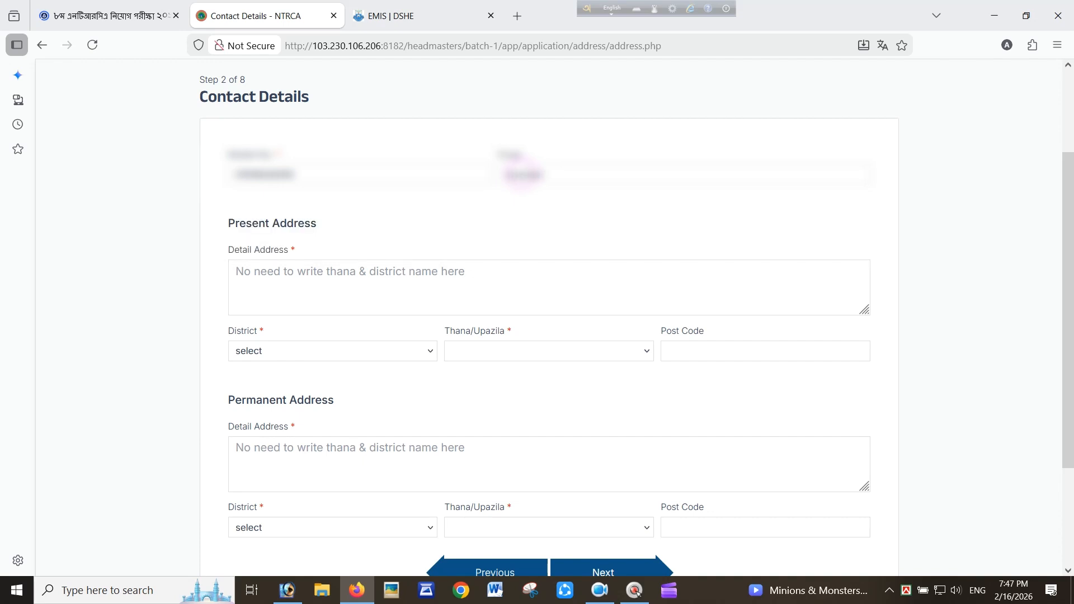
{"action": "type", "text": "hijklmnopqr"}
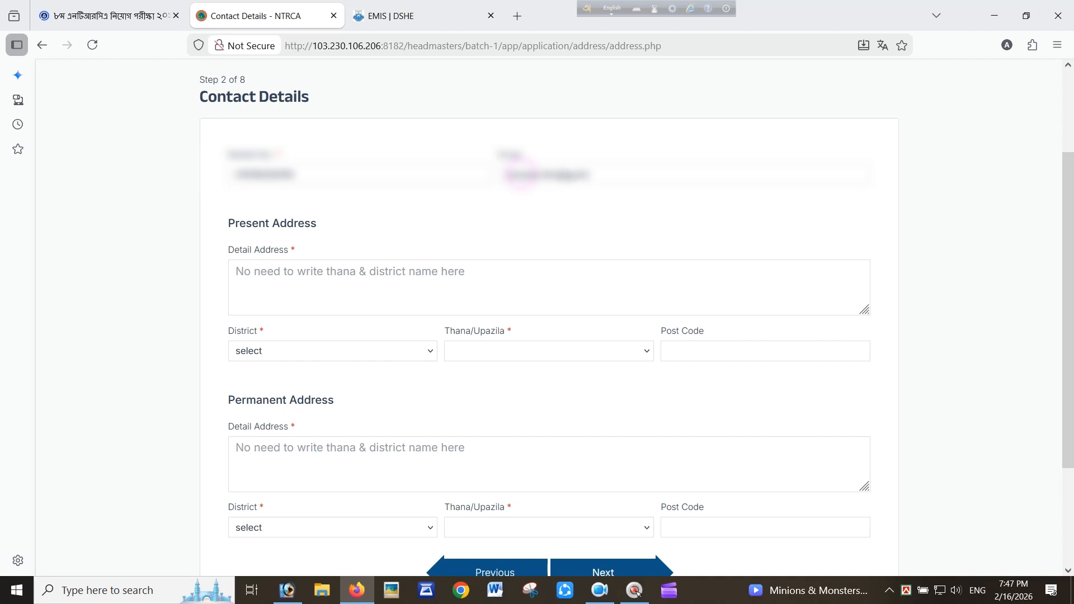
{"action": "type", "text": ".com"}
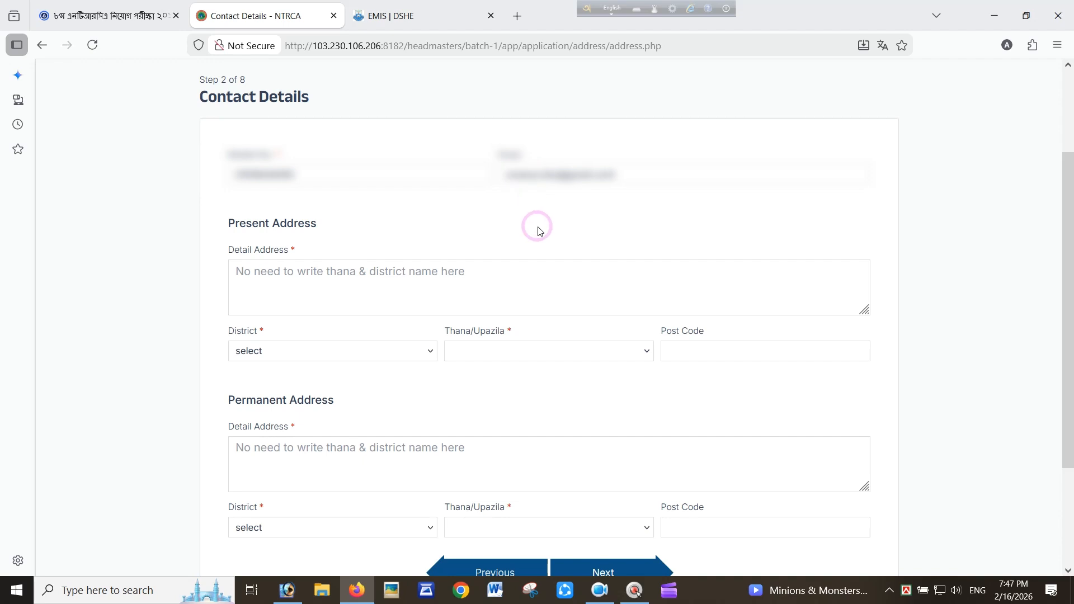
Fill the present address with corrected detail text, district KHULNA, thana DUMURIA, and post code
{"action": "left_click", "coordinate": [315, 274]}
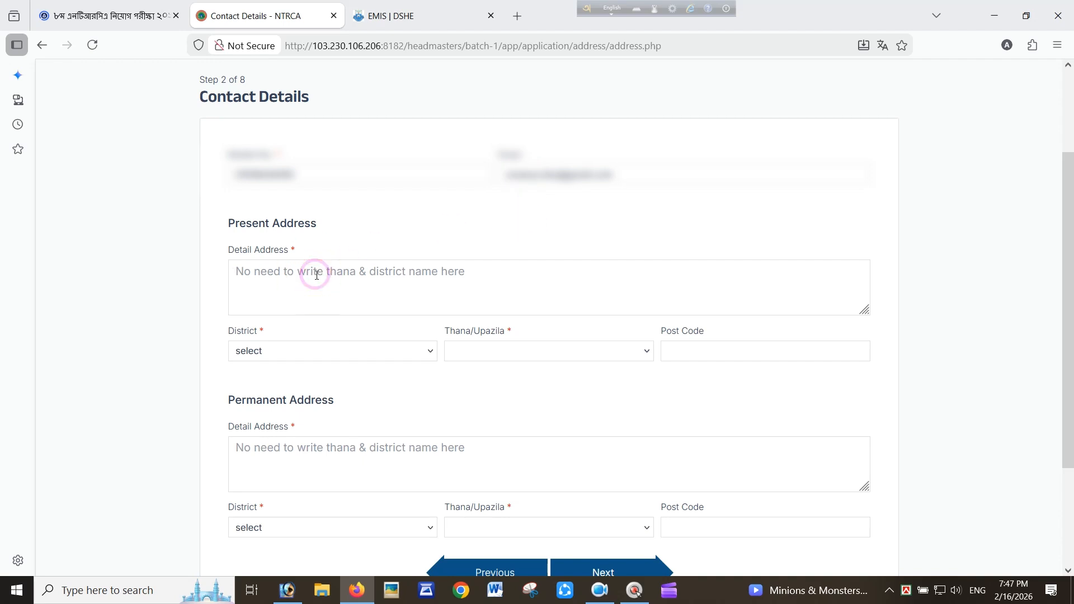
{"action": "left_click", "coordinate": [290, 275]}
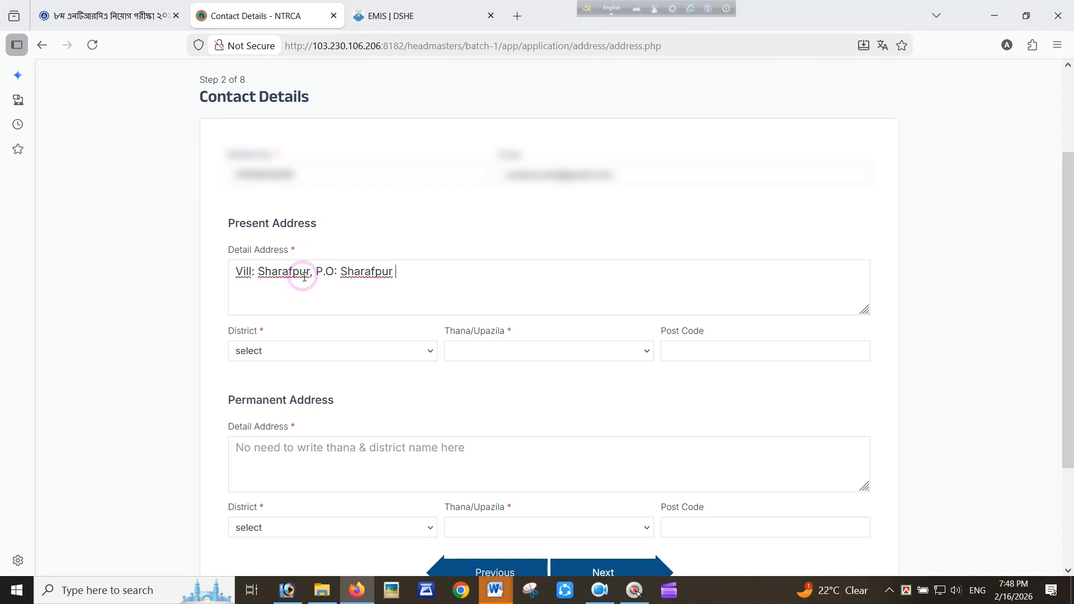
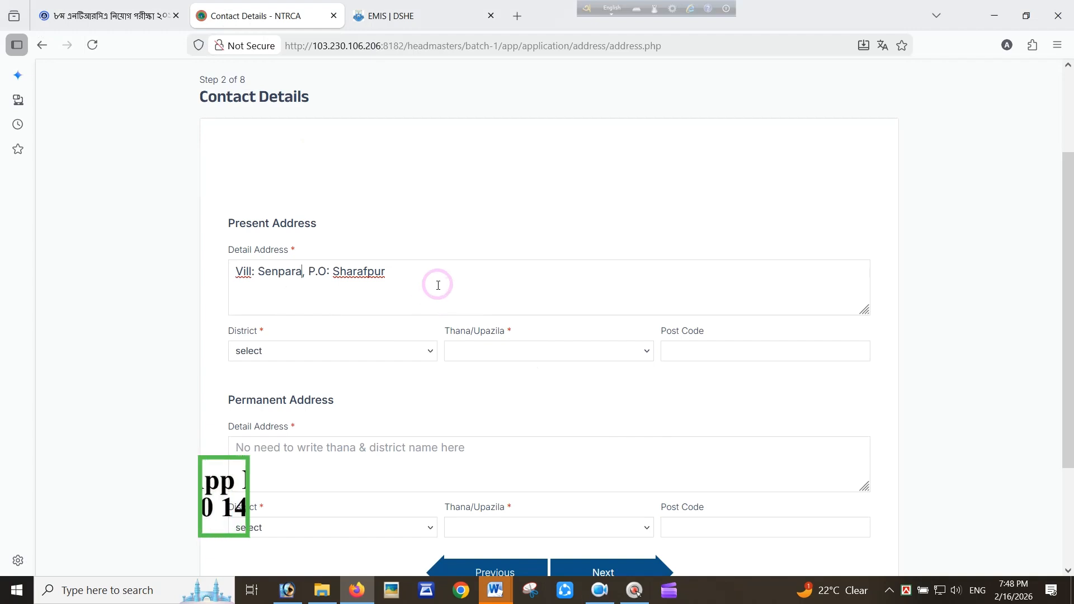
{"action": "left_click_drag", "start_coordinate": [420, 278], "coordinate": [235, 274]}
{"action": "key", "text": "ctrl+c"}
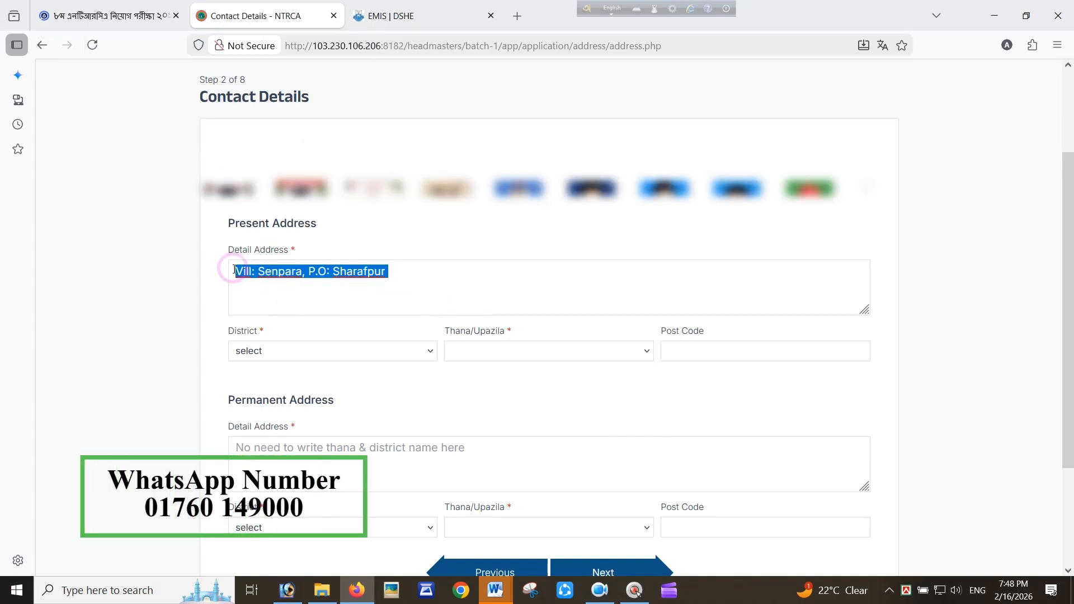
{"action": "left_click", "coordinate": [343, 348]}
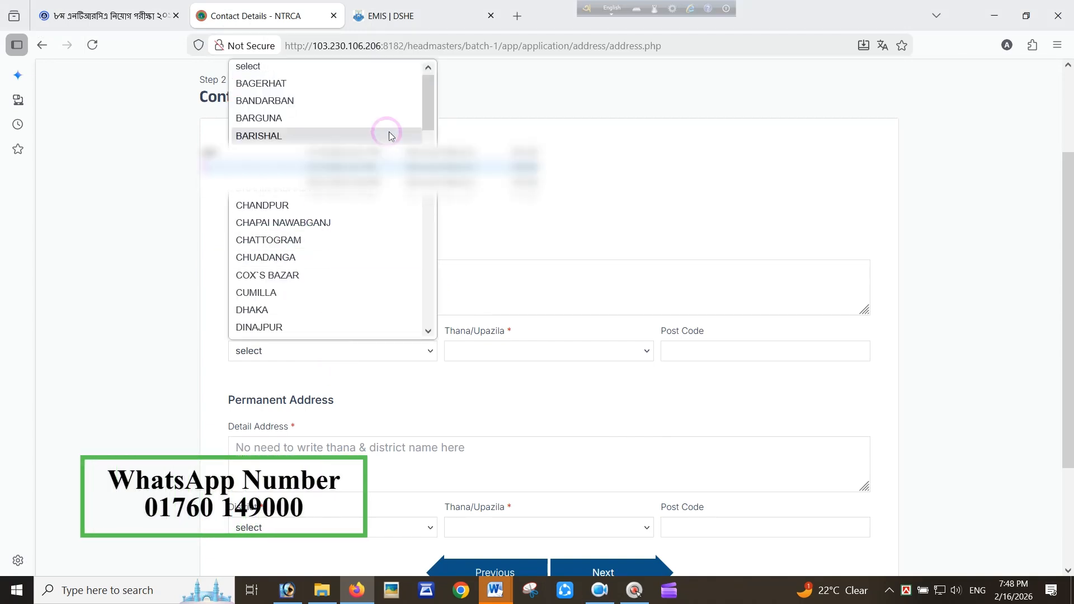
{"action": "left_click_drag", "start_coordinate": [431, 115], "coordinate": [431, 196]}
{"action": "left_click", "coordinate": [305, 233]}
{"action": "left_click", "coordinate": [522, 348]}
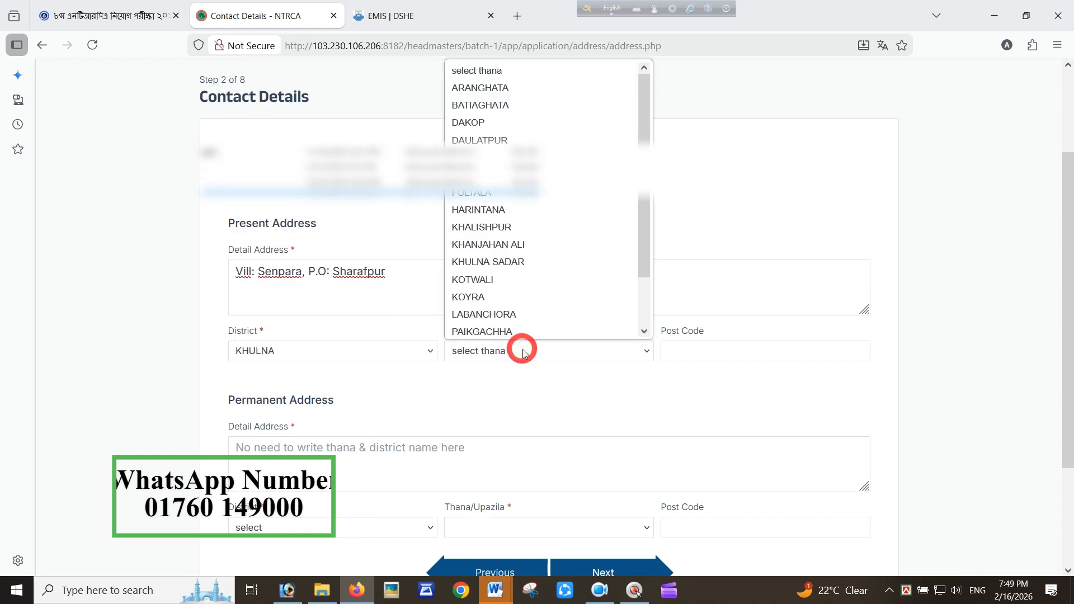
{"action": "left_click_drag", "start_coordinate": [644, 156], "coordinate": [650, 198]}
{"action": "left_click", "coordinate": [532, 122]}
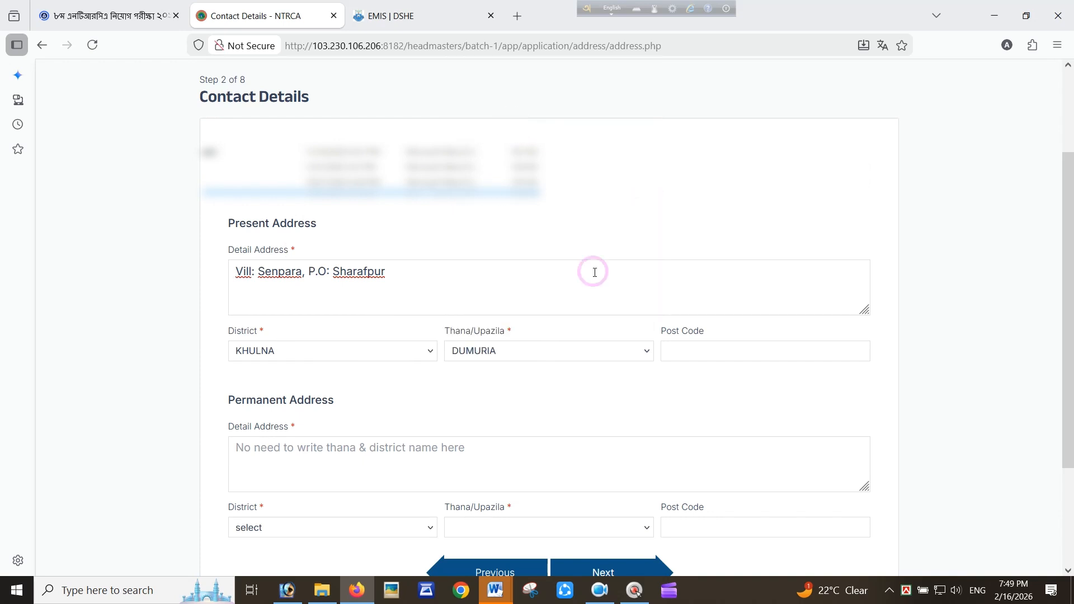
{"action": "type", "text": "92"}
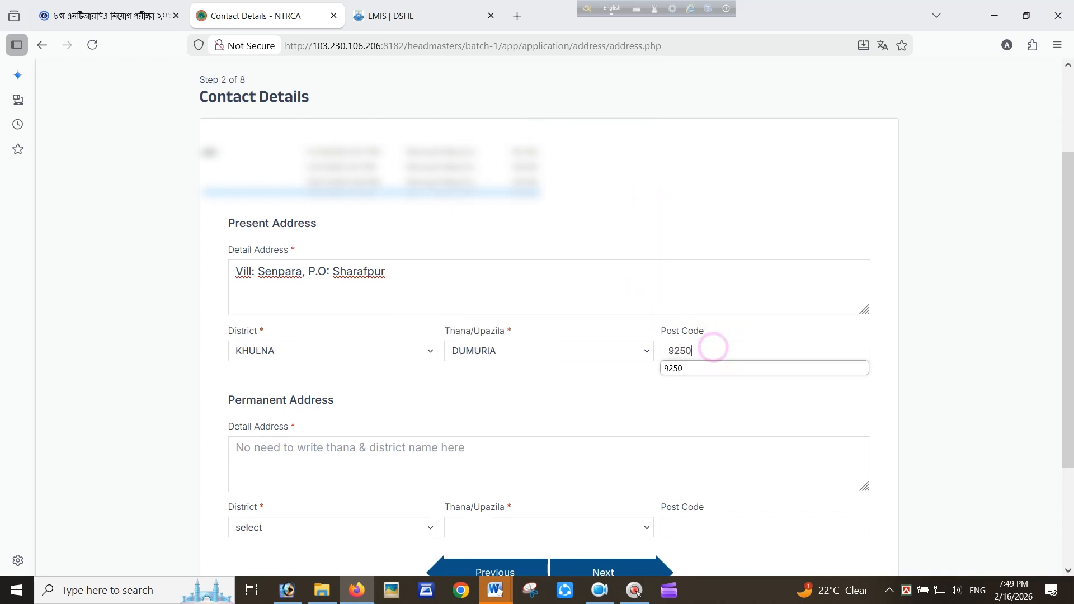
{"action": "type", "text": "50"}
Copy the same detail address, KHULNA, DUMURIA and post code into the permanent address, then submit
{"action": "left_click", "coordinate": [338, 449]}
{"action": "key", "text": "ctrl+v"}
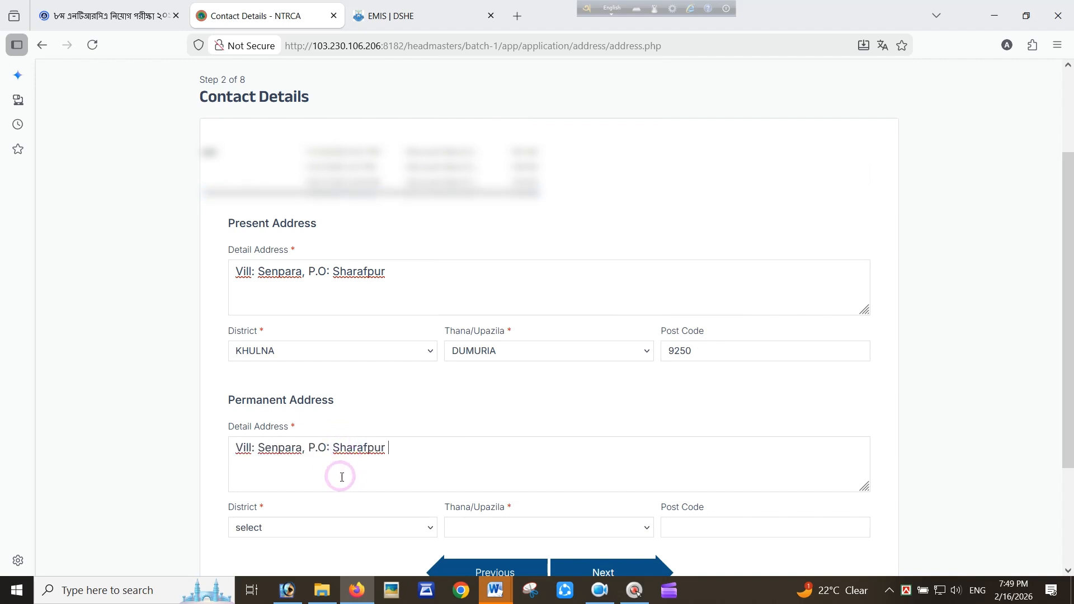
{"action": "left_click", "coordinate": [317, 529]}
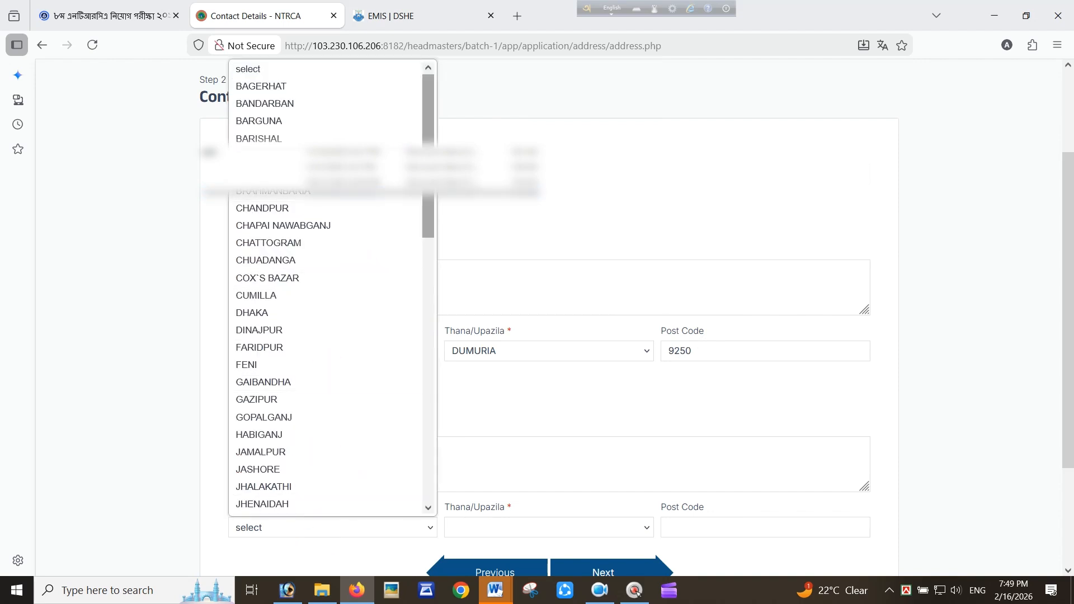
{"action": "left_click_drag", "start_coordinate": [429, 170], "coordinate": [432, 213]}
{"action": "left_click", "coordinate": [285, 445]}
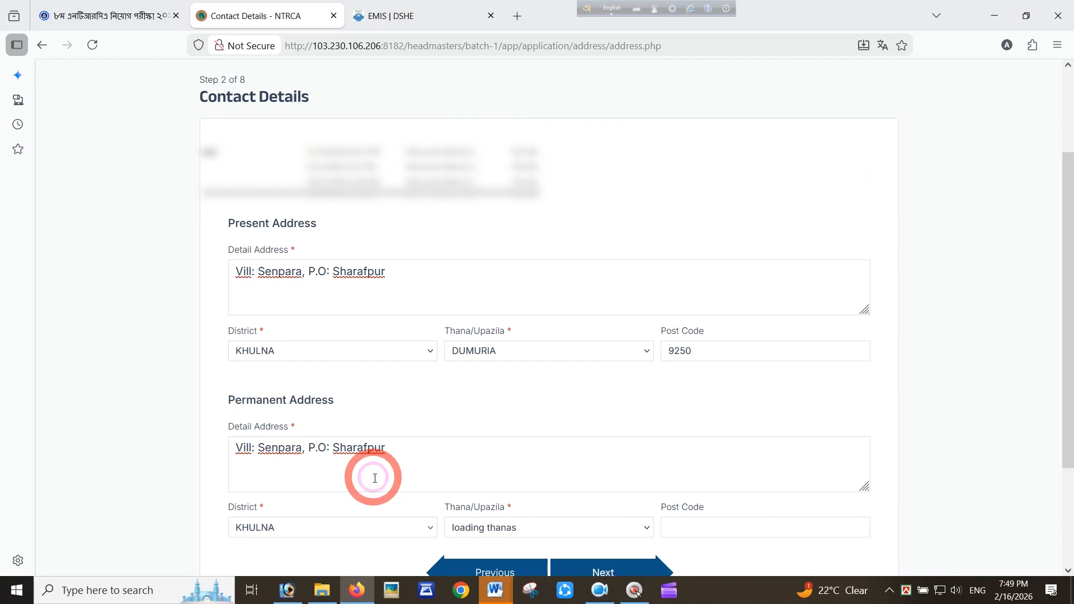
{"action": "left_click", "coordinate": [532, 527]}
{"action": "left_click", "coordinate": [526, 295]}
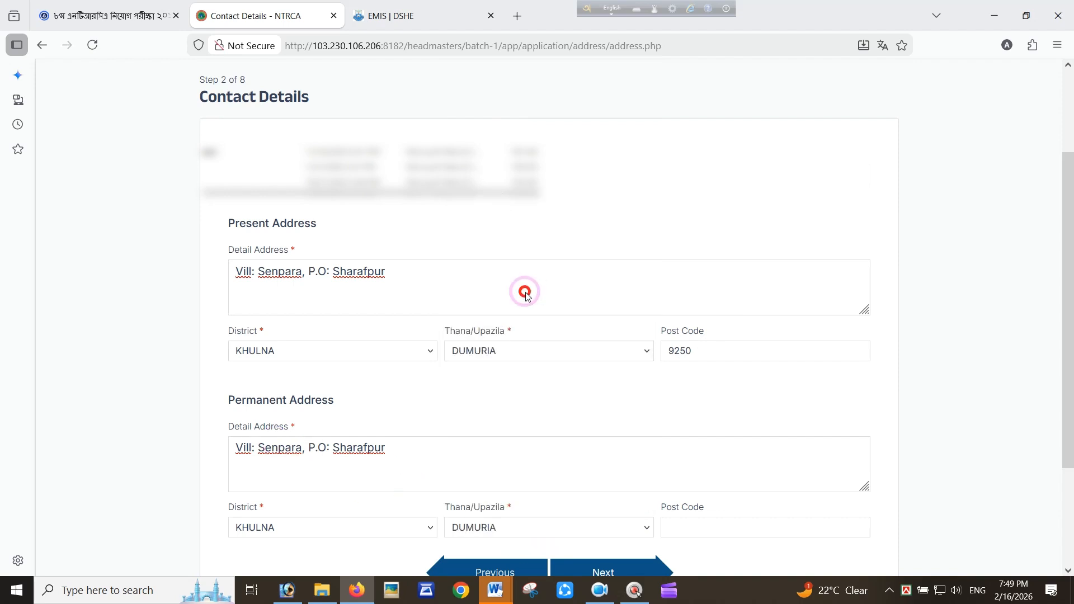
{"action": "left_click", "coordinate": [705, 523]}
{"action": "type", "text": "925"}
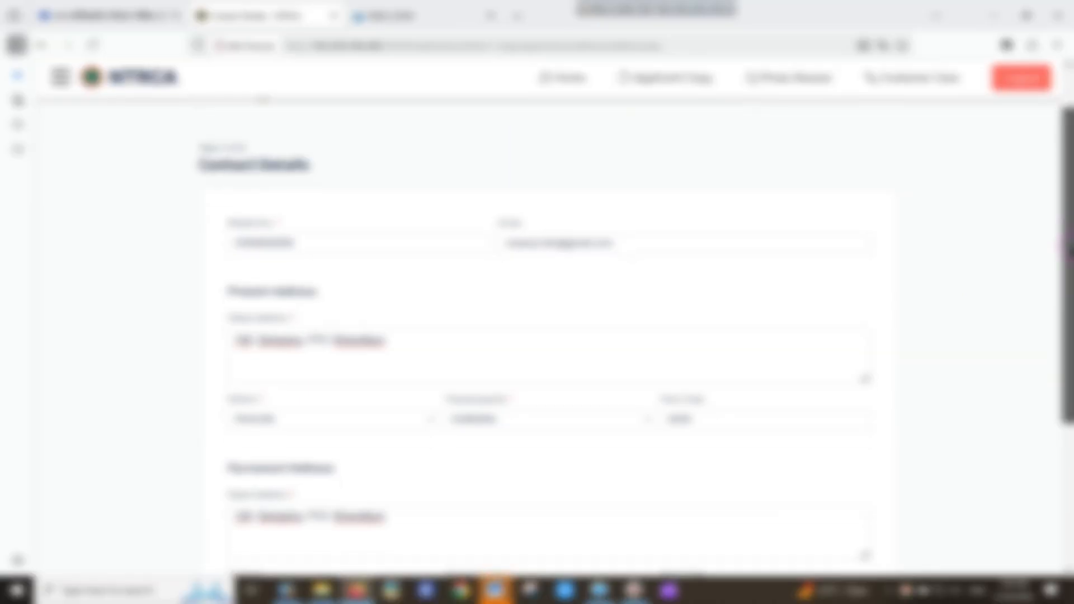
{"action": "left_click_drag", "start_coordinate": [1071, 245], "coordinate": [815, 371]}
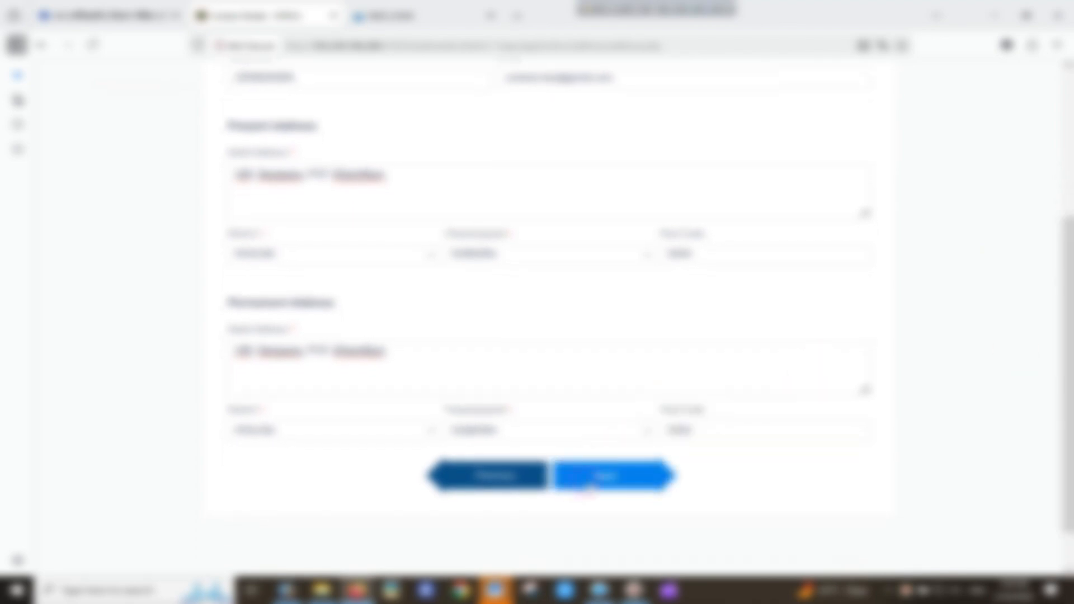
{"action": "left_click", "coordinate": [611, 476]}
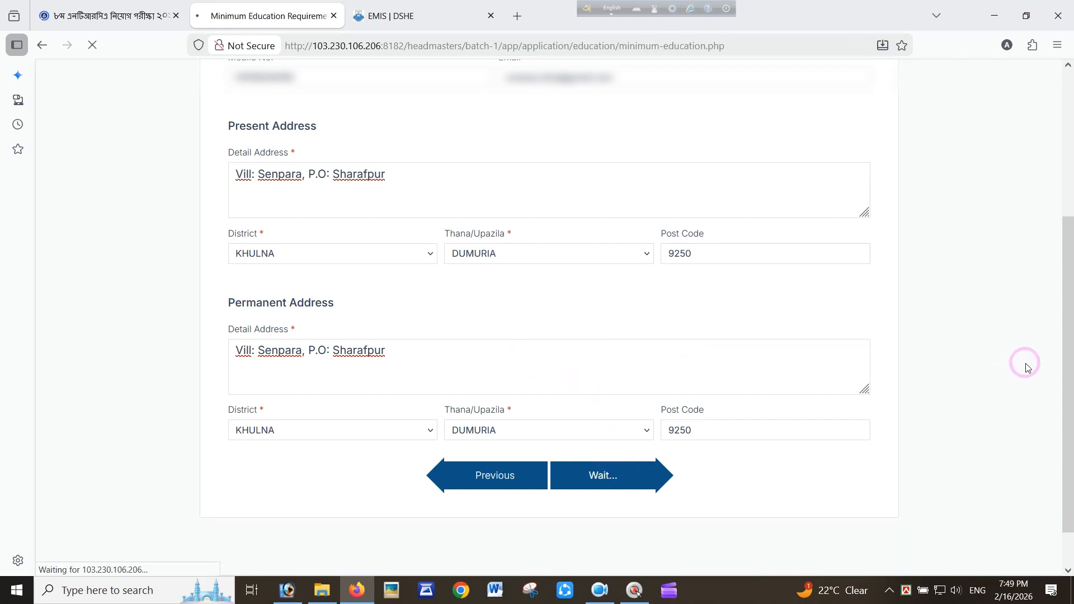
Select the bachelor's-plus-B.Ed minimum qualification and continue to Education Details
{"action": "scroll", "coordinate": [864, 375], "scroll_direction": "down", "scroll_amount": 2}
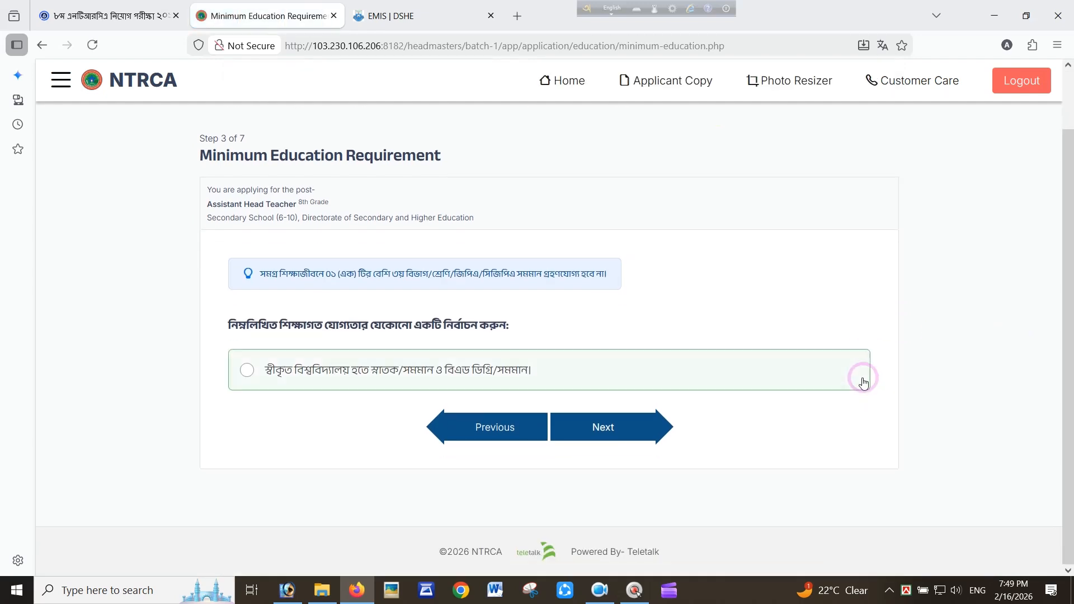
{"action": "left_click", "coordinate": [232, 378]}
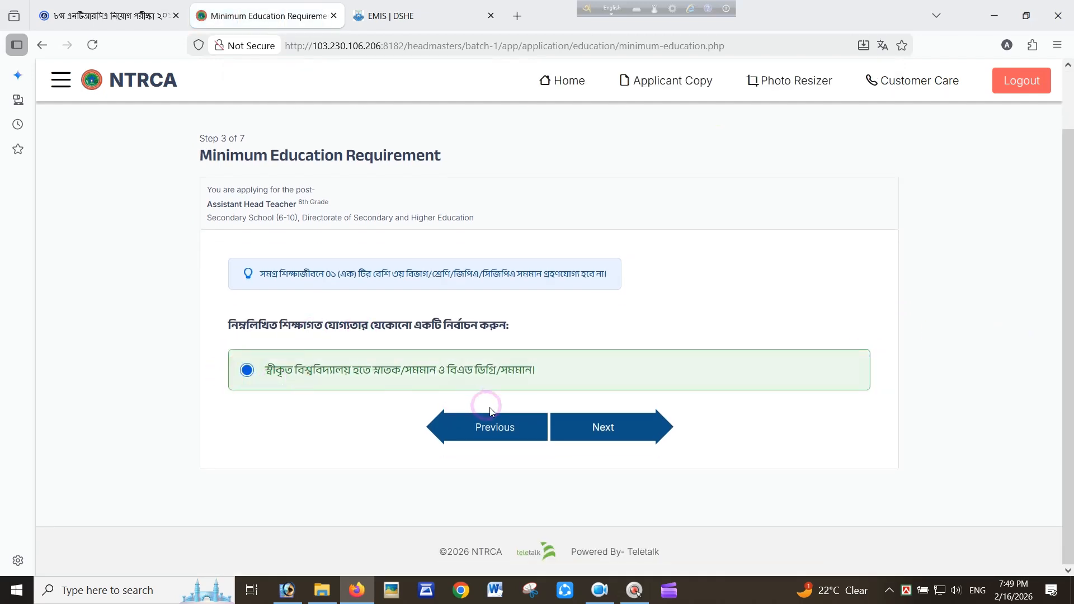
{"action": "left_click", "coordinate": [574, 436]}
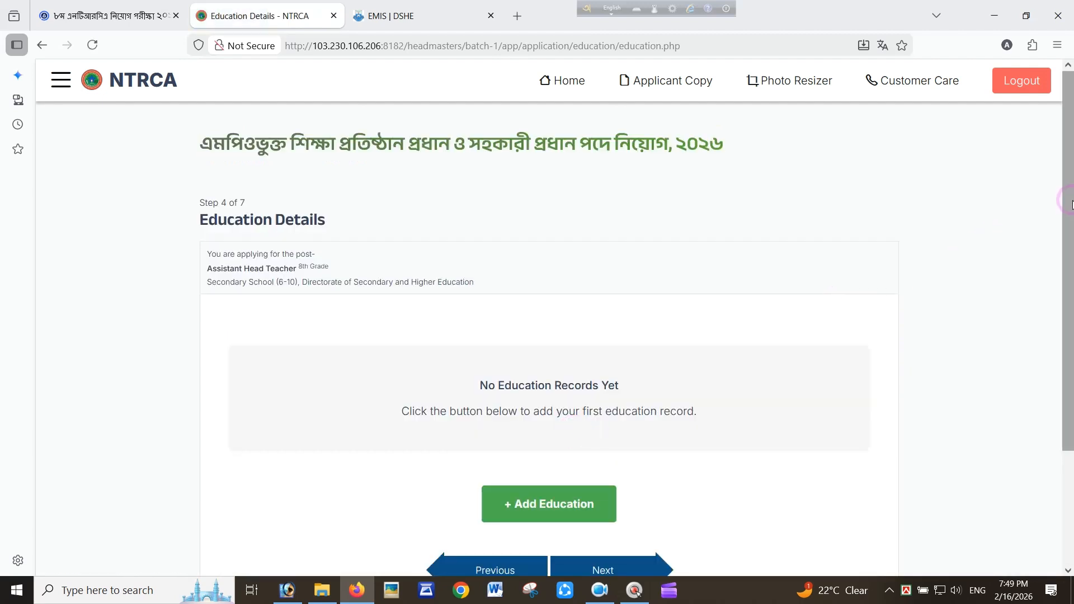
Start an S.S.C record with Jashore Education Board and a 1st Division result
{"action": "left_click_drag", "start_coordinate": [1071, 204], "coordinate": [1072, 278]}
{"action": "left_click", "coordinate": [526, 424]}
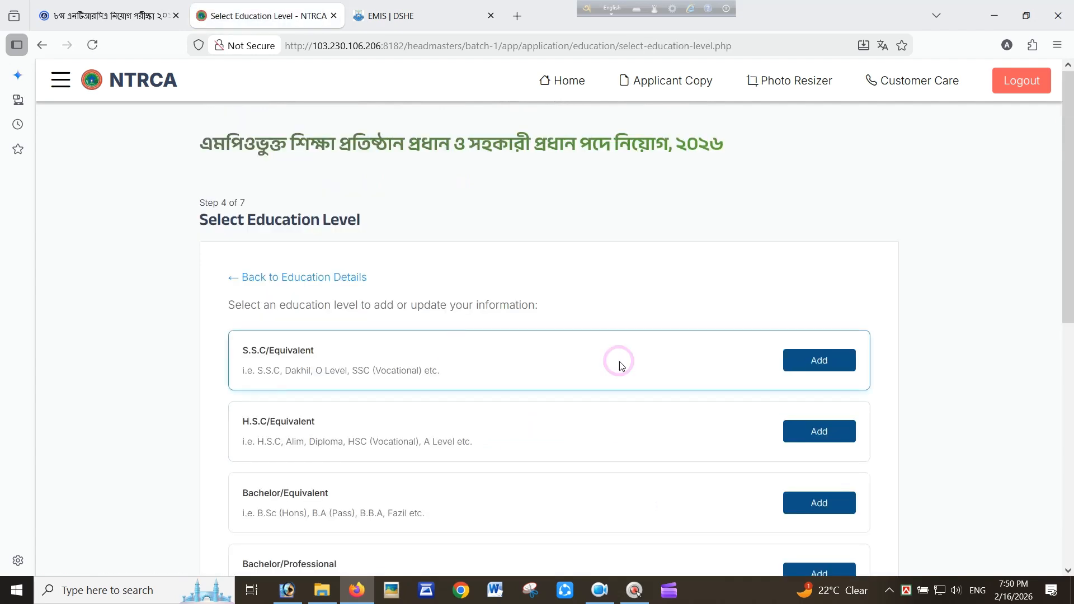
{"action": "left_click", "coordinate": [817, 360]}
{"action": "left_click", "coordinate": [404, 336]}
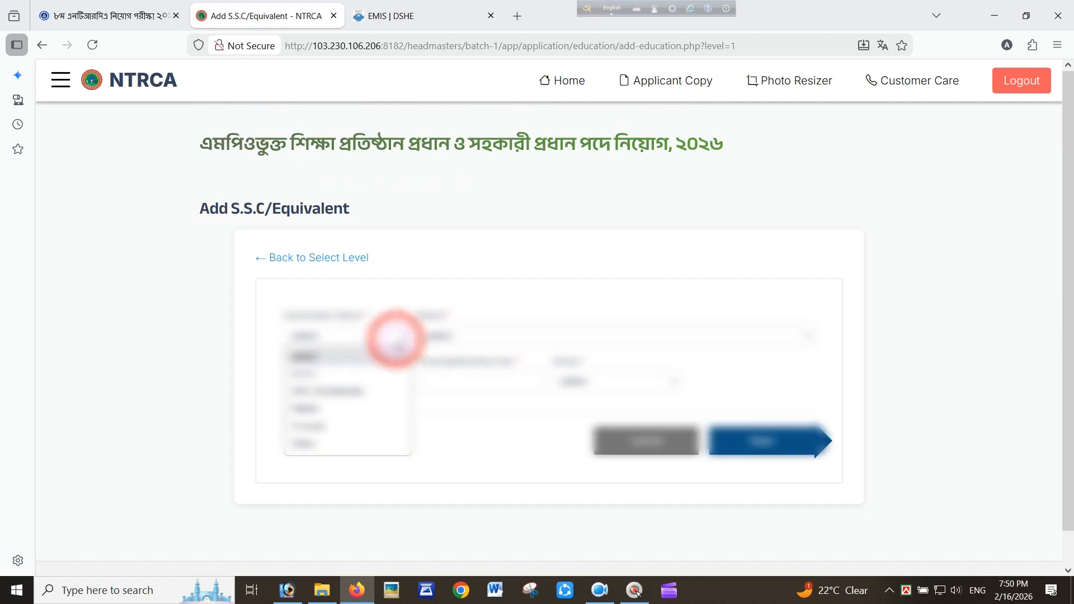
{"action": "left_click", "coordinate": [330, 358]}
{"action": "left_click", "coordinate": [470, 334]}
{"action": "left_click", "coordinate": [502, 226]}
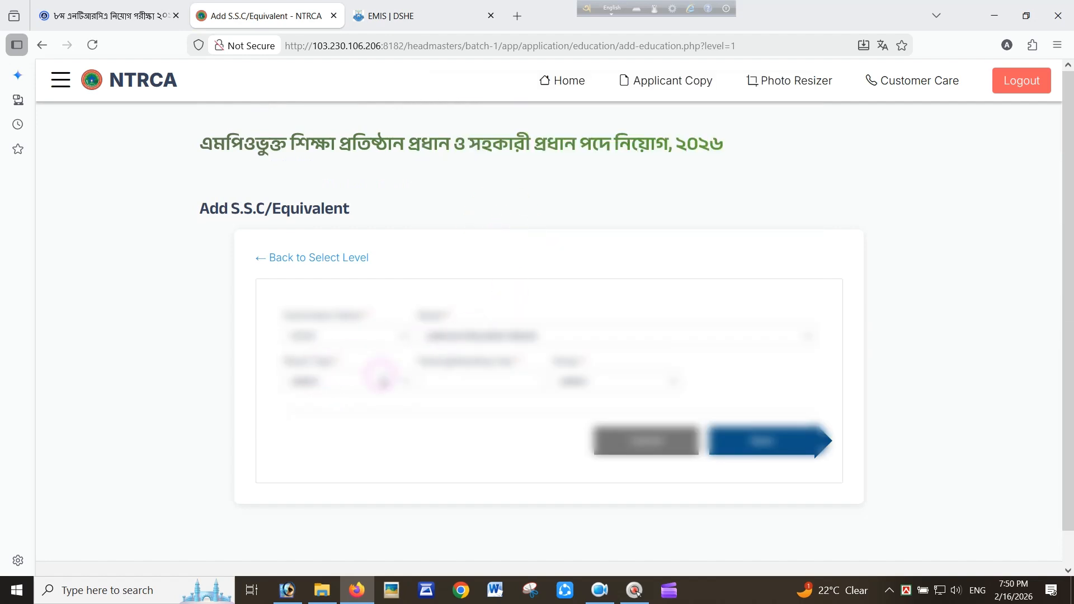
{"action": "left_click", "coordinate": [356, 382]}
{"action": "left_click", "coordinate": [310, 420]}
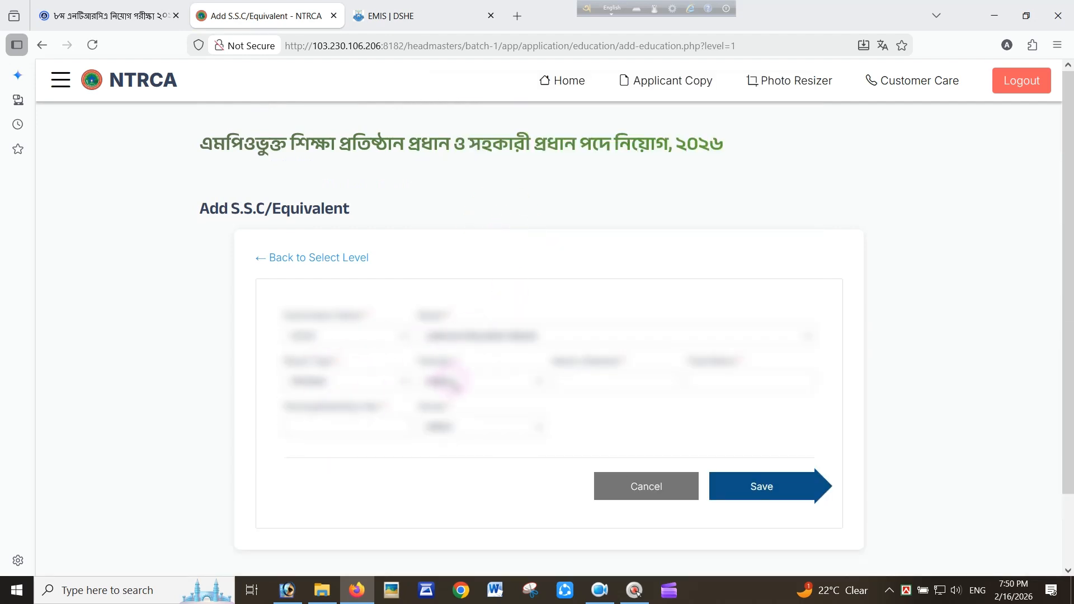
{"action": "left_click", "coordinate": [447, 382]}
{"action": "left_click", "coordinate": [446, 422]}
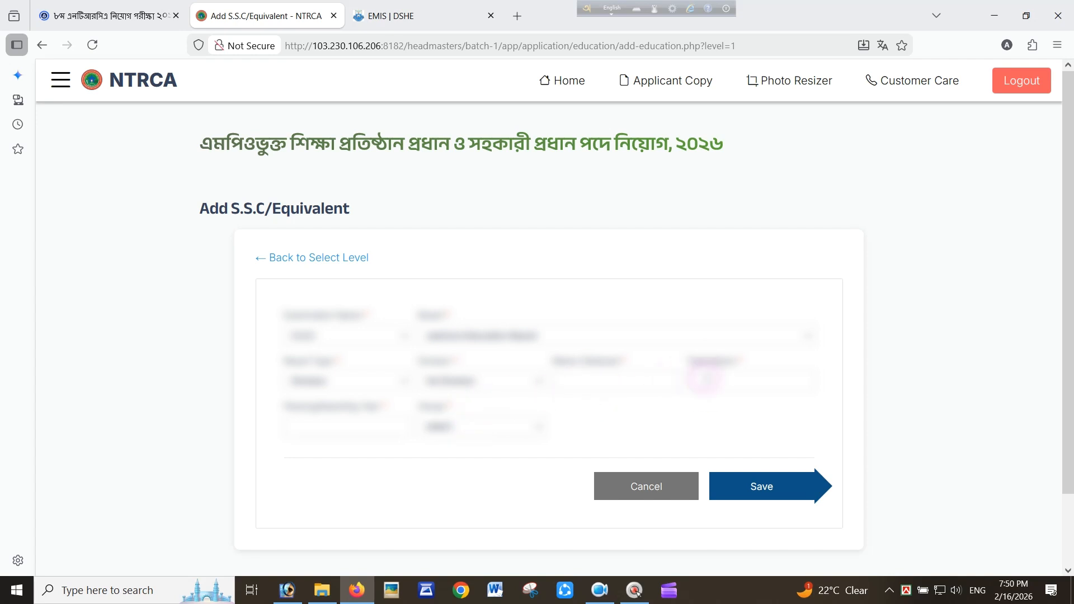
Enter total marks 1000, obtained 800, passing year 1998, Humanities group, and save
{"action": "left_click", "coordinate": [707, 379]}
{"action": "type", "text": "1000"}
{"action": "left_click", "coordinate": [641, 374]}
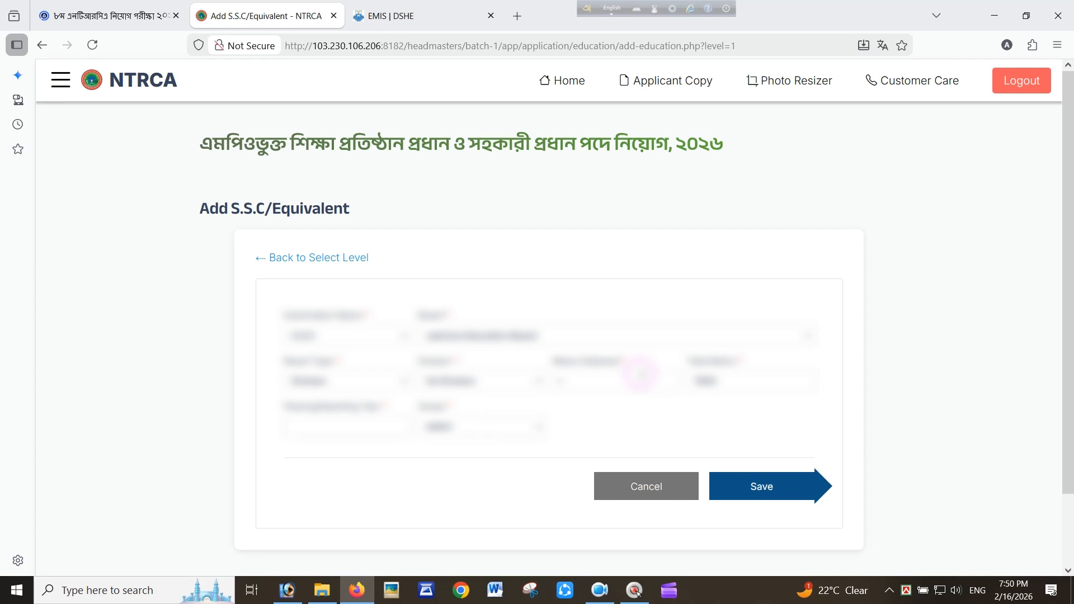
{"action": "type", "text": "800"}
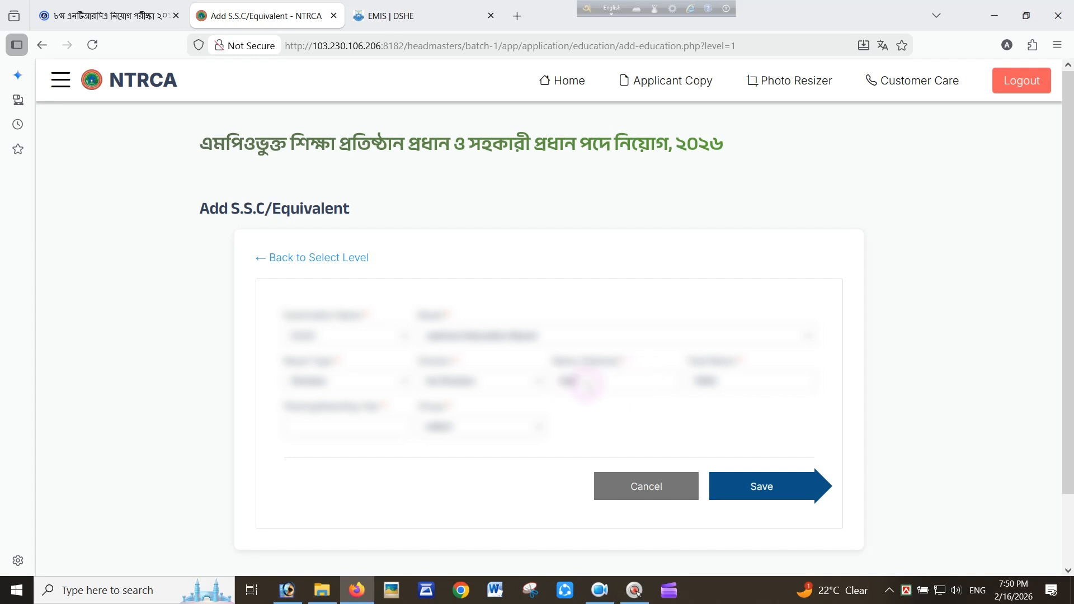
{"action": "left_click", "coordinate": [357, 429]}
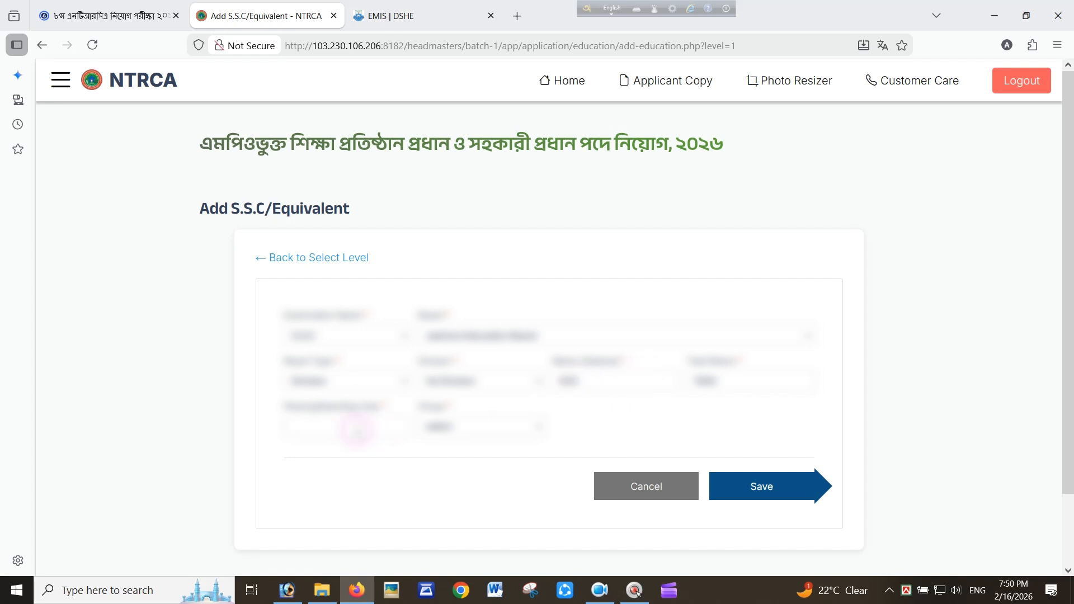
{"action": "type", "text": "1998"}
{"action": "left_click", "coordinate": [487, 431]}
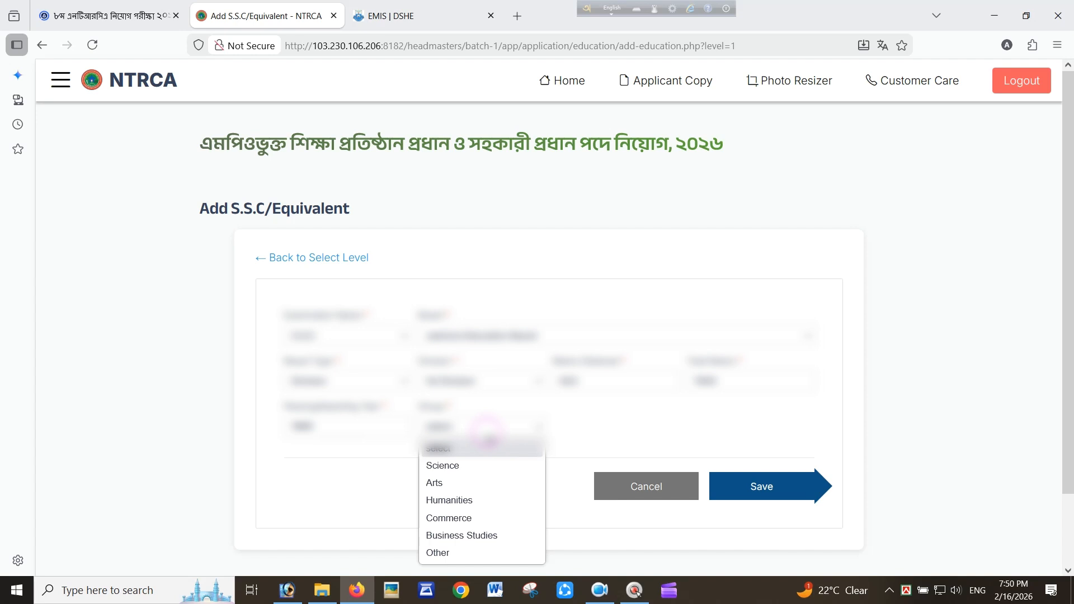
{"action": "left_click", "coordinate": [449, 499]}
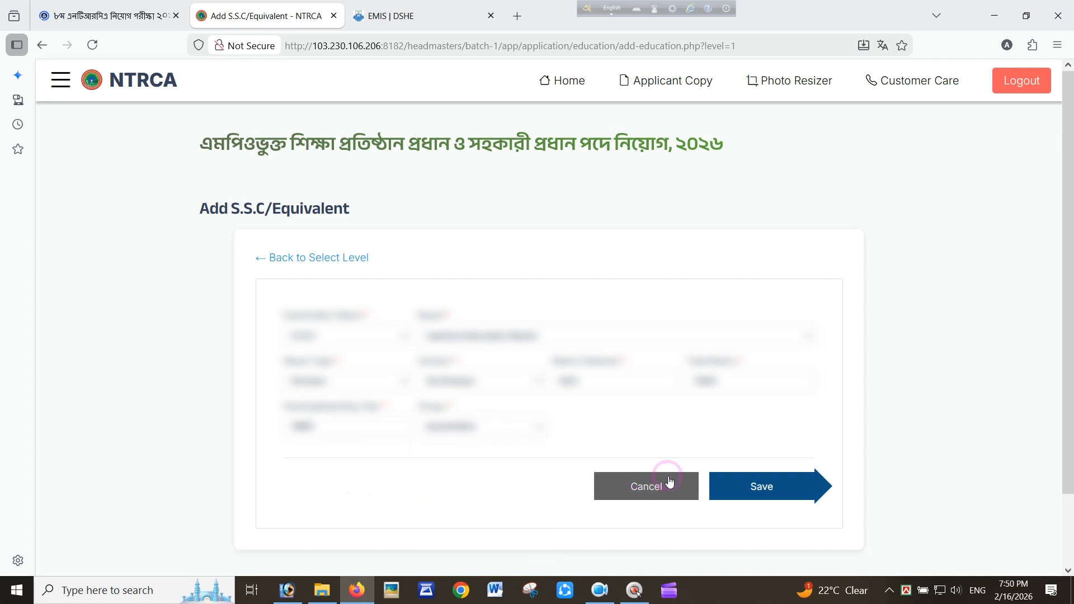
{"action": "left_click", "coordinate": [761, 488]}
{"action": "scroll", "coordinate": [619, 368], "scroll_direction": "down", "scroll_amount": 4}
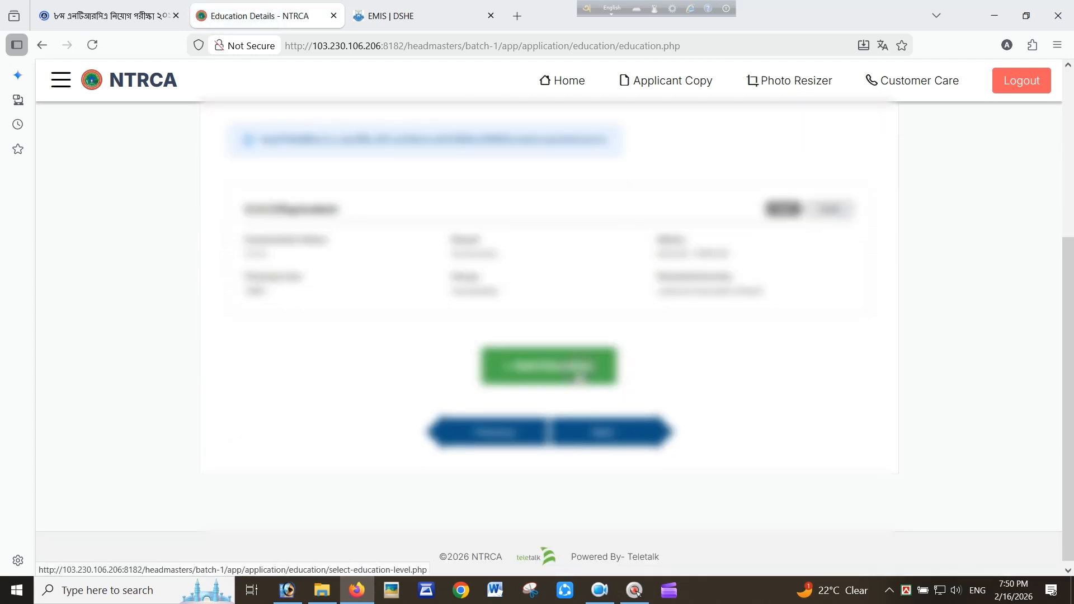
Start an H.S.C record, choosing the exam name, education board and a Division result
{"action": "left_click", "coordinate": [578, 372]}
{"action": "scroll", "coordinate": [522, 347], "scroll_direction": "down", "scroll_amount": 2}
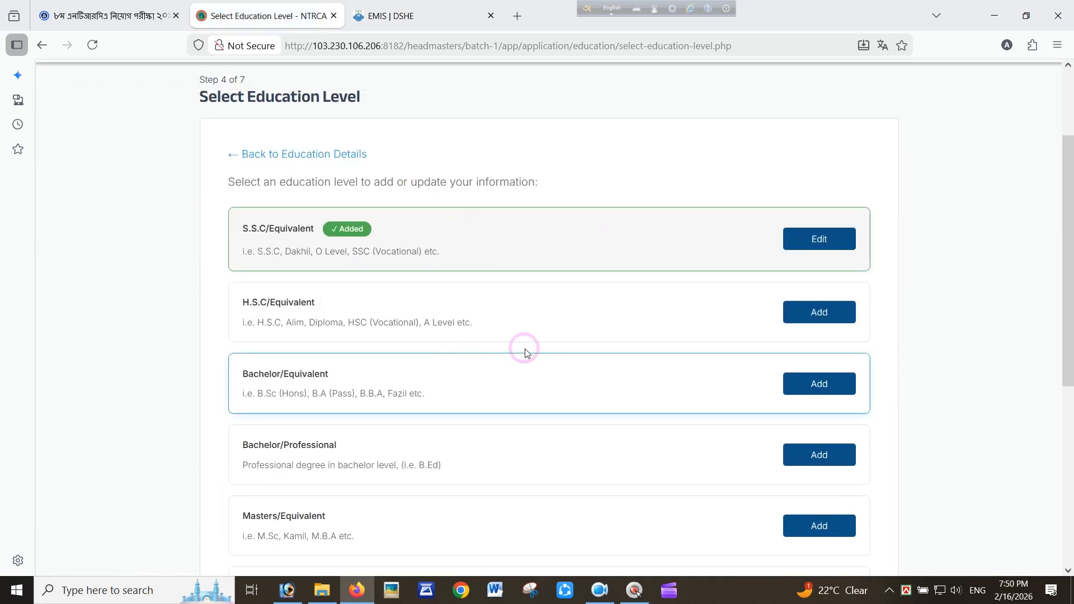
{"action": "left_click", "coordinate": [727, 314]}
{"action": "left_click", "coordinate": [346, 336]}
{"action": "left_click", "coordinate": [360, 385]}
{"action": "left_click", "coordinate": [458, 336]}
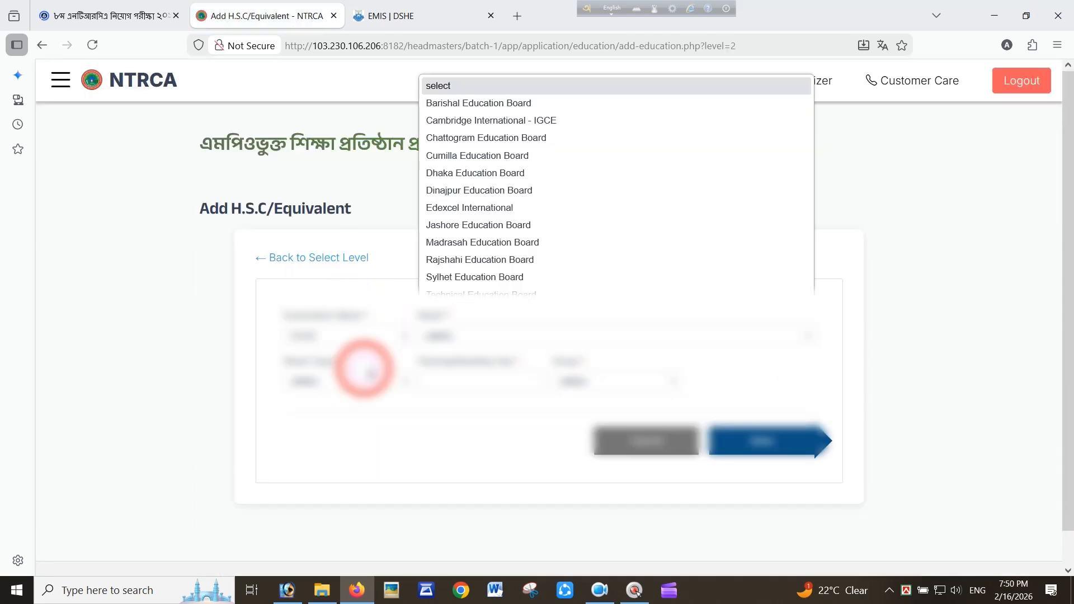
{"action": "left_click", "coordinate": [484, 233]}
{"action": "left_click", "coordinate": [324, 380]}
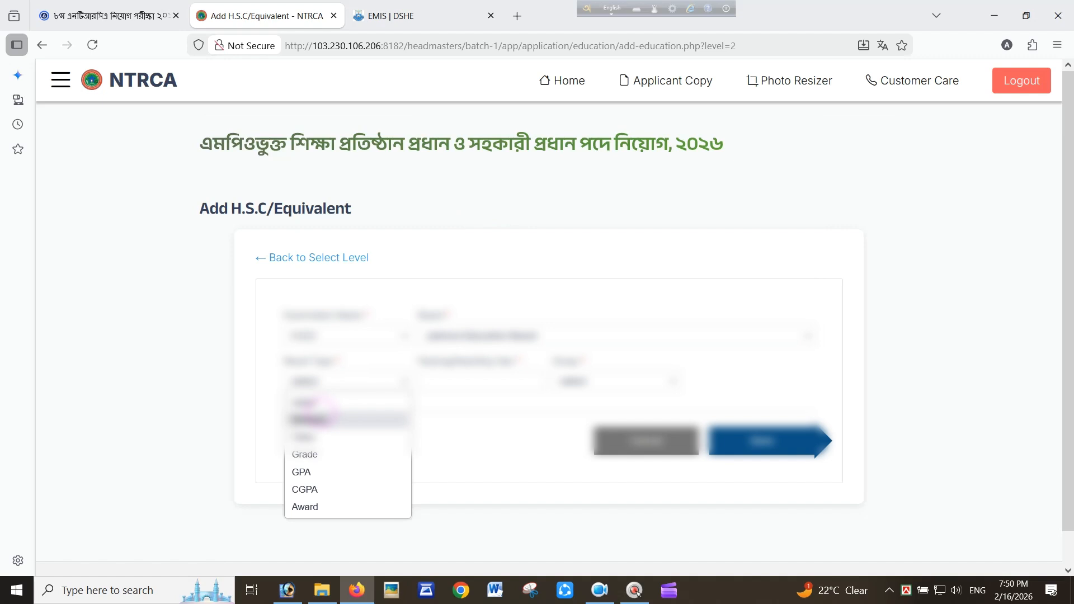
{"action": "left_click", "coordinate": [313, 419]}
{"action": "left_click", "coordinate": [476, 381]}
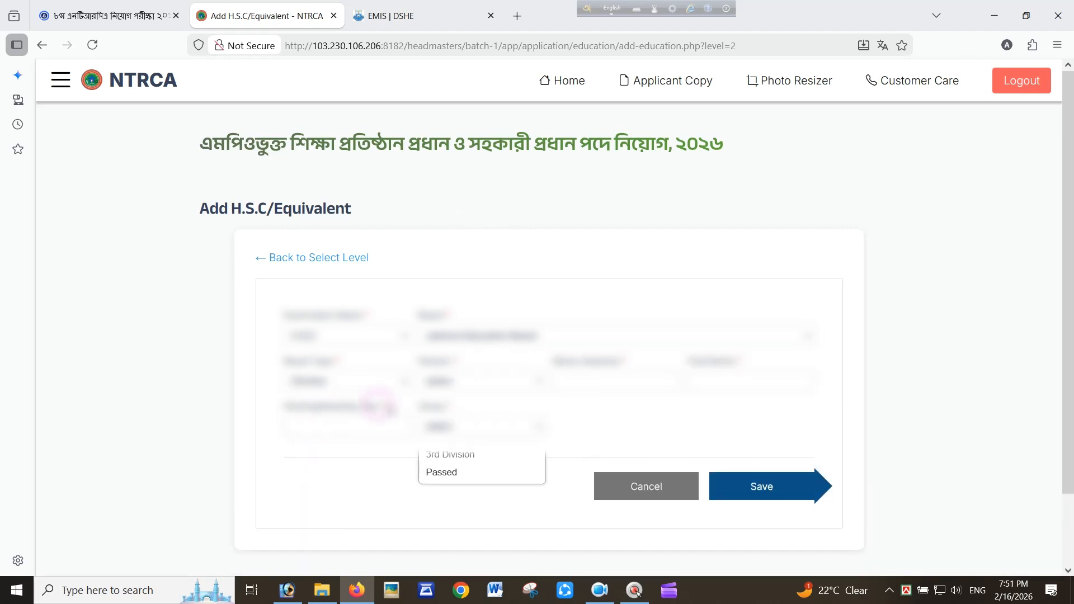
{"action": "left_click", "coordinate": [452, 420]}
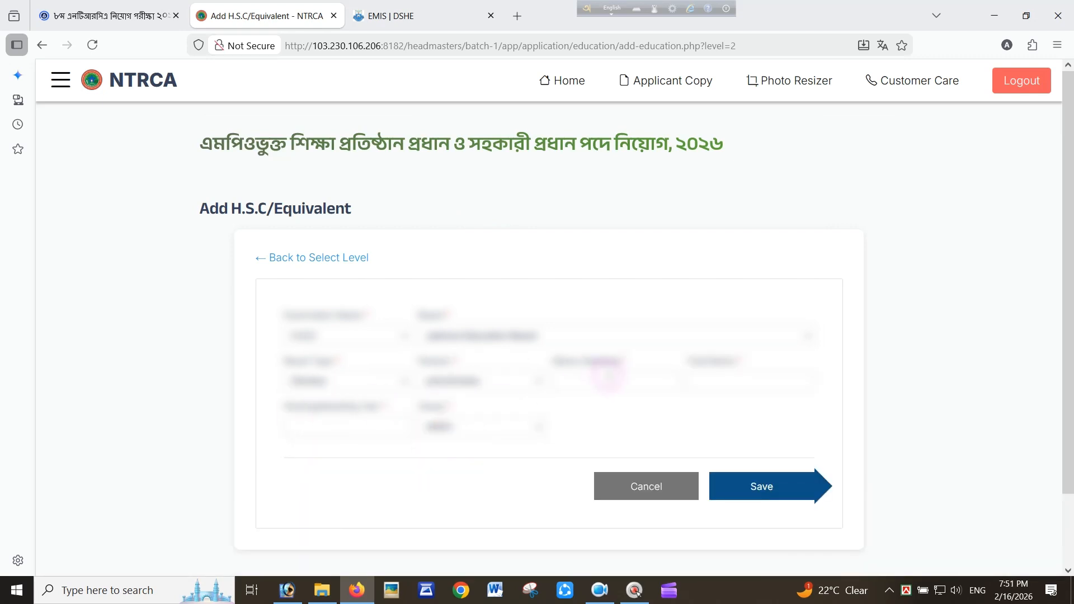
Set total marks to 1000, fill marks obtained, choose Humanities, and save the H.S.C record
{"action": "left_click", "coordinate": [705, 381]}
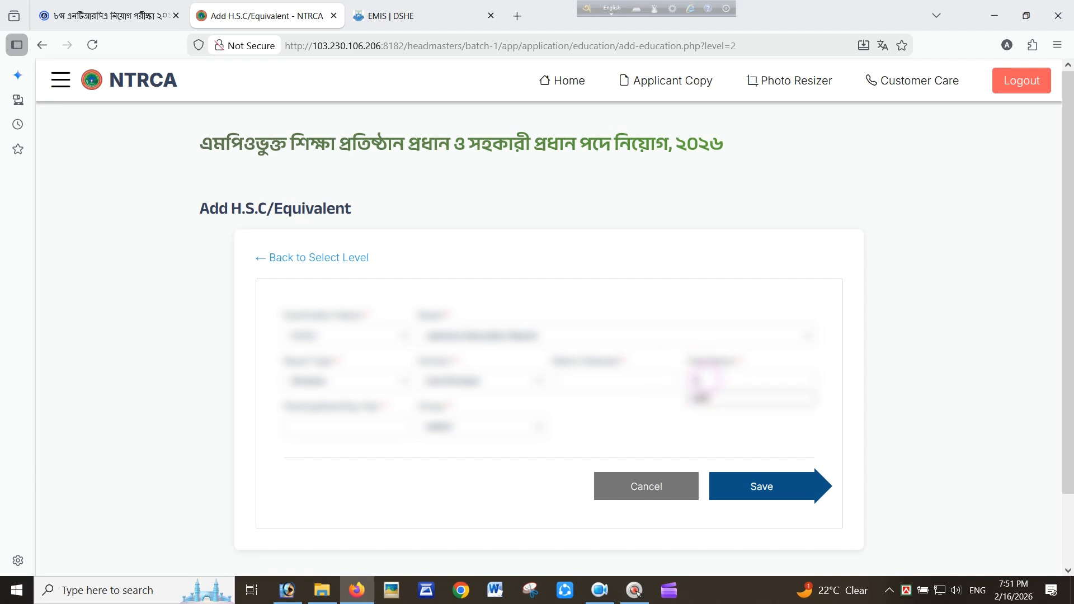
{"action": "left_click", "coordinate": [620, 378]}
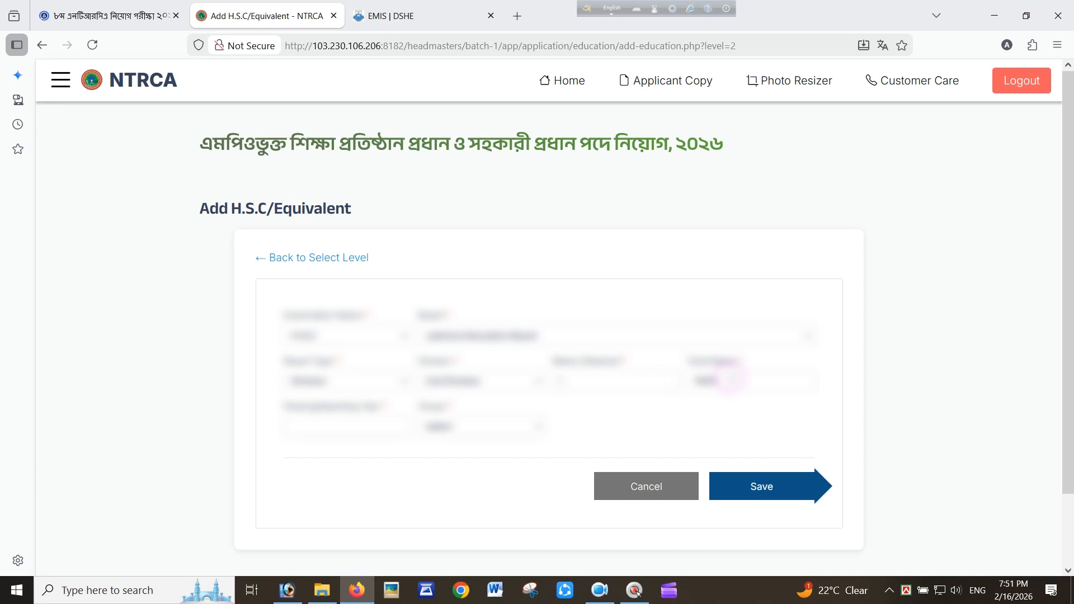
{"action": "left_click_drag", "start_coordinate": [730, 378], "coordinate": [671, 384]}
{"action": "type", "text": "1000"}
{"action": "left_click", "coordinate": [654, 385]}
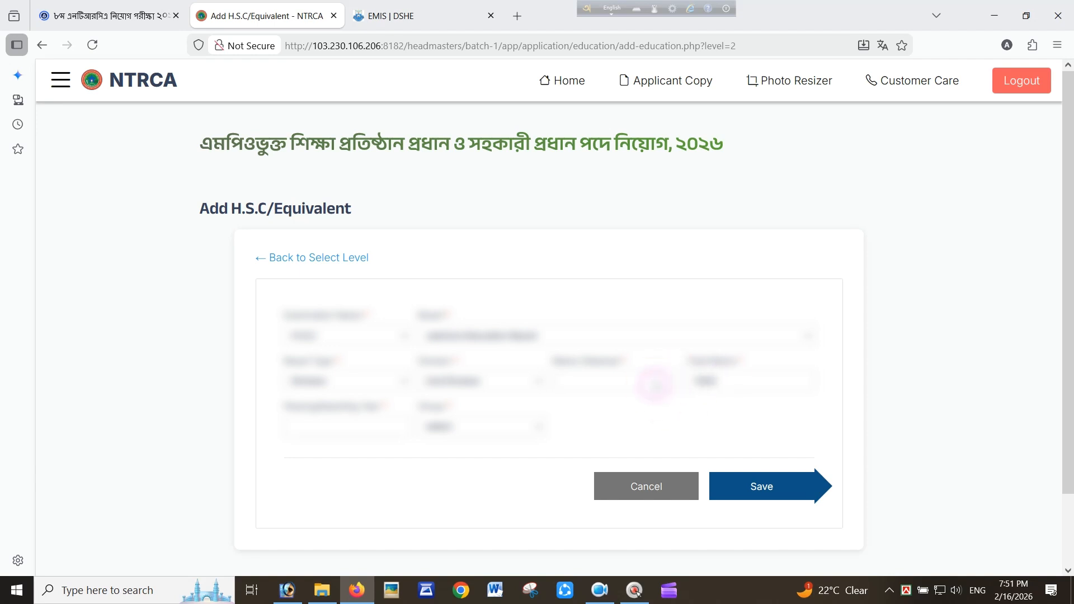
{"action": "type", "text": "538"}
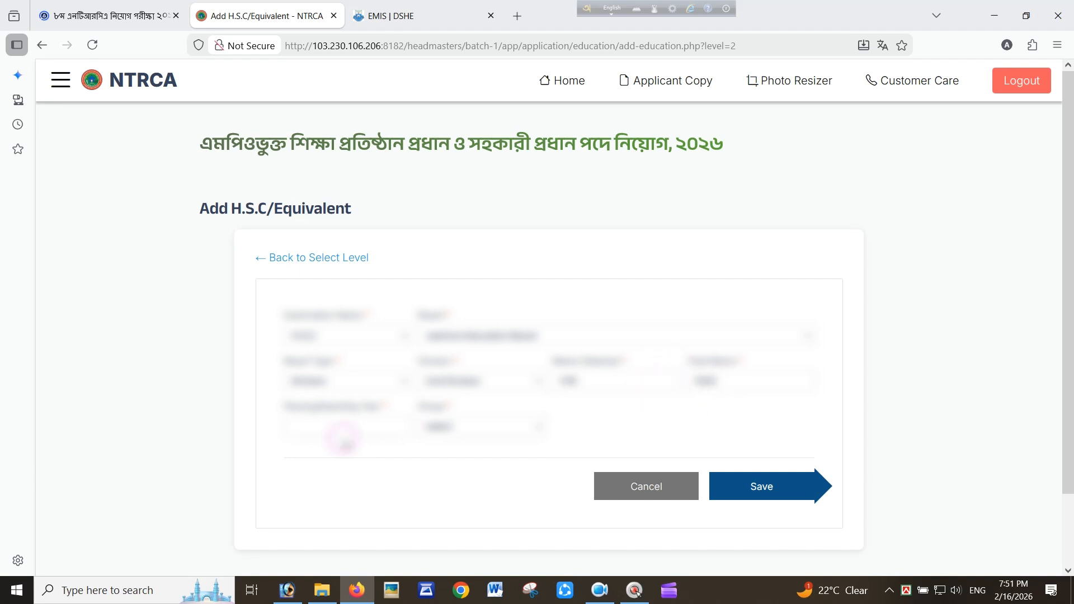
{"action": "type", "text": "1990"}
{"action": "left_click", "coordinate": [467, 426]}
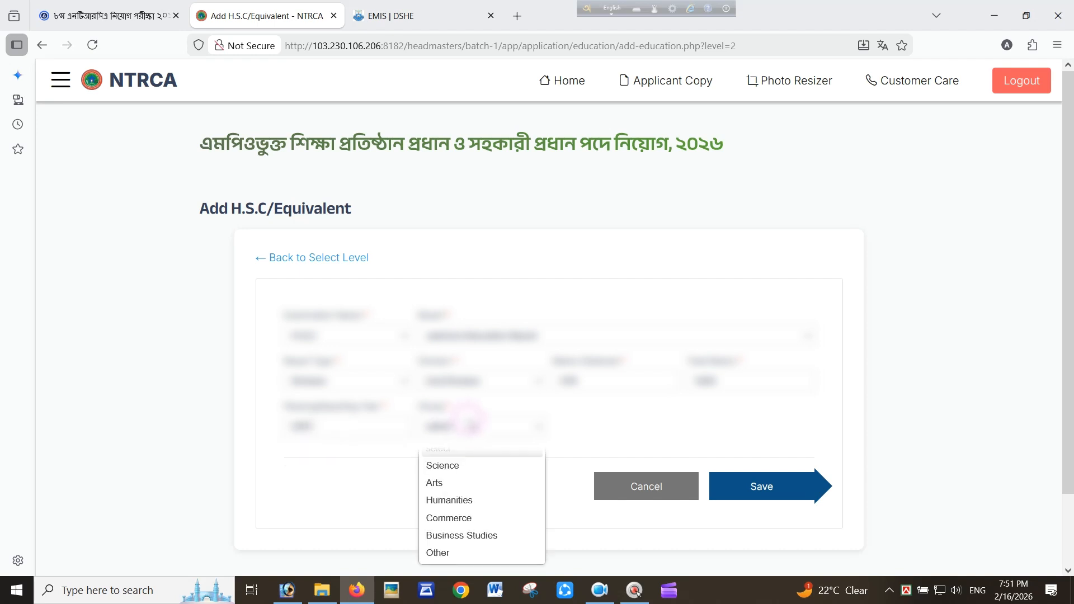
{"action": "left_click", "coordinate": [468, 500]}
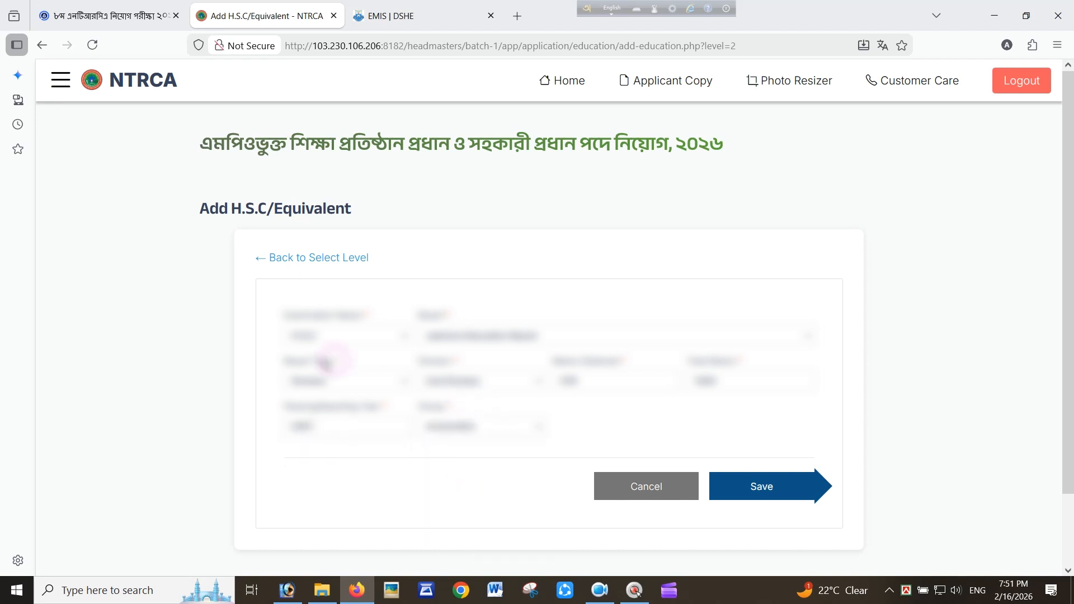
{"action": "left_click", "coordinate": [794, 495]}
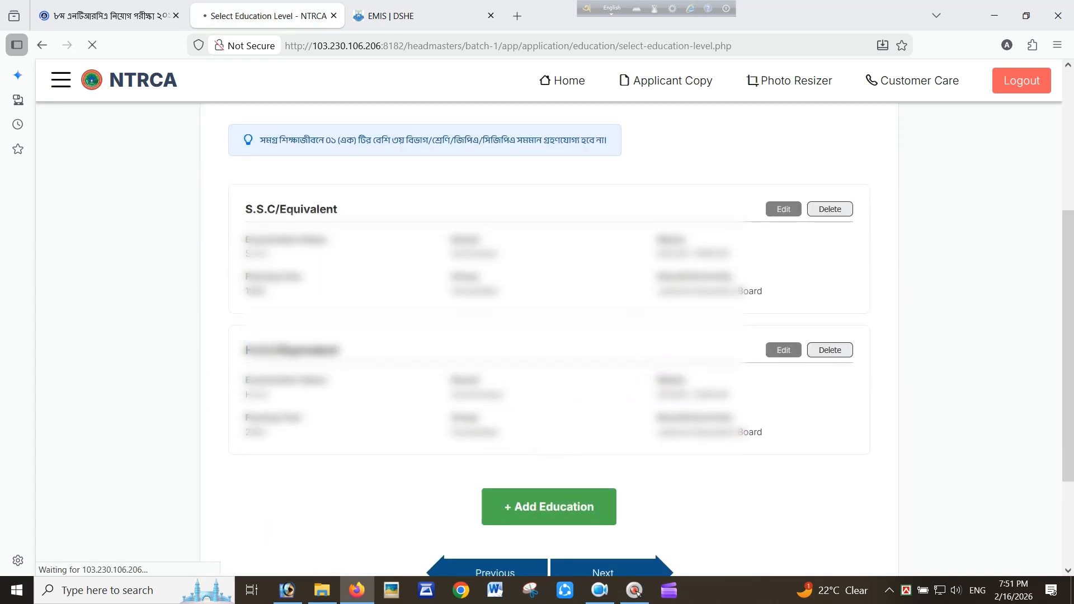
Start a Bachelor/Equivalent record with B.A (Hons) as the examination and choose the awarding university
{"action": "left_click", "coordinate": [793, 388]}
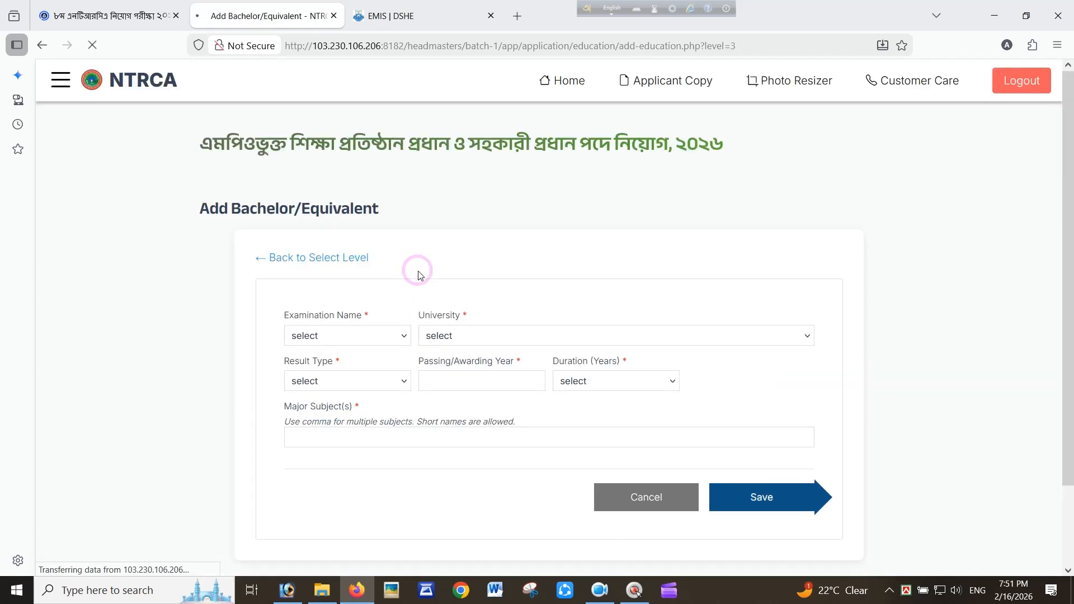
{"action": "left_click", "coordinate": [357, 335]}
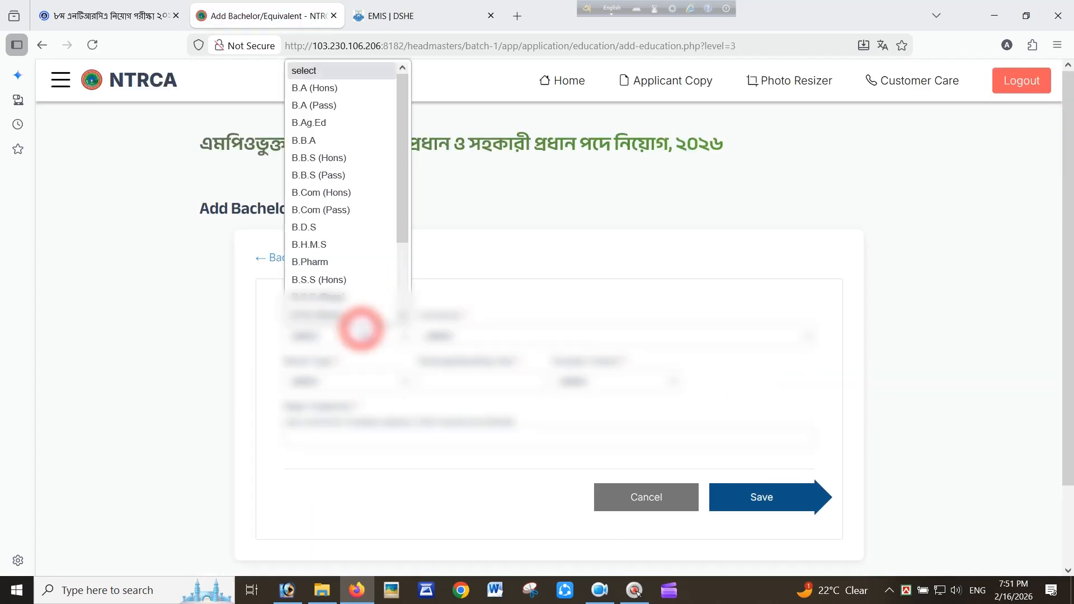
{"action": "left_click", "coordinate": [342, 88]}
{"action": "left_click", "coordinate": [482, 336]}
{"action": "scroll", "coordinate": [478, 297], "scroll_direction": "down", "scroll_amount": 10}
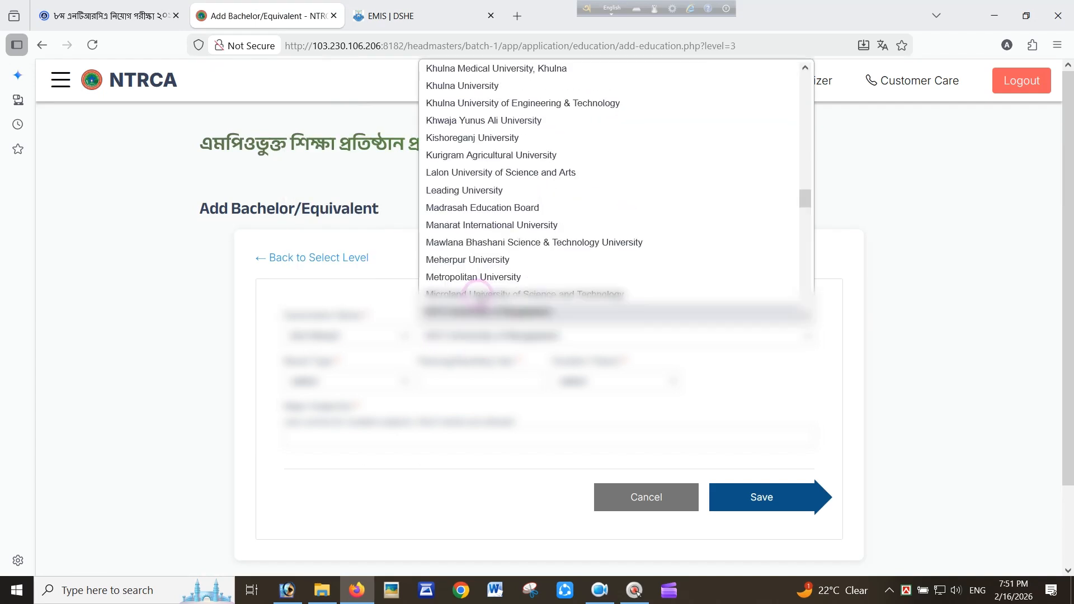
{"action": "scroll", "coordinate": [478, 296], "scroll_direction": "down", "scroll_amount": 2}
{"action": "left_click", "coordinate": [480, 291]}
Set the Bachelor result type to Class with 2nd Class
{"action": "left_click", "coordinate": [333, 380]}
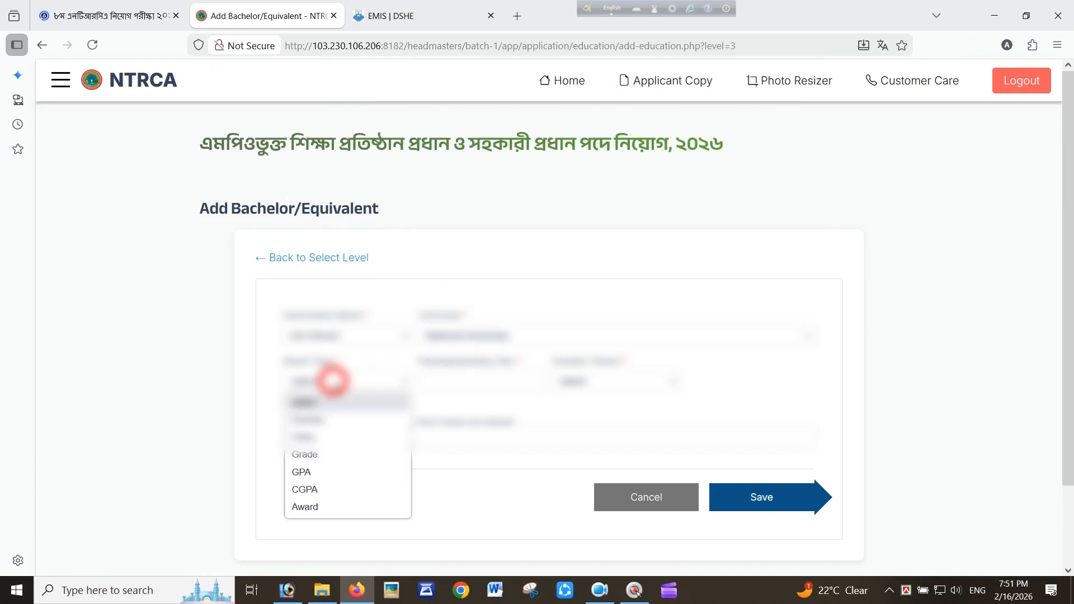
{"action": "left_click", "coordinate": [332, 420]}
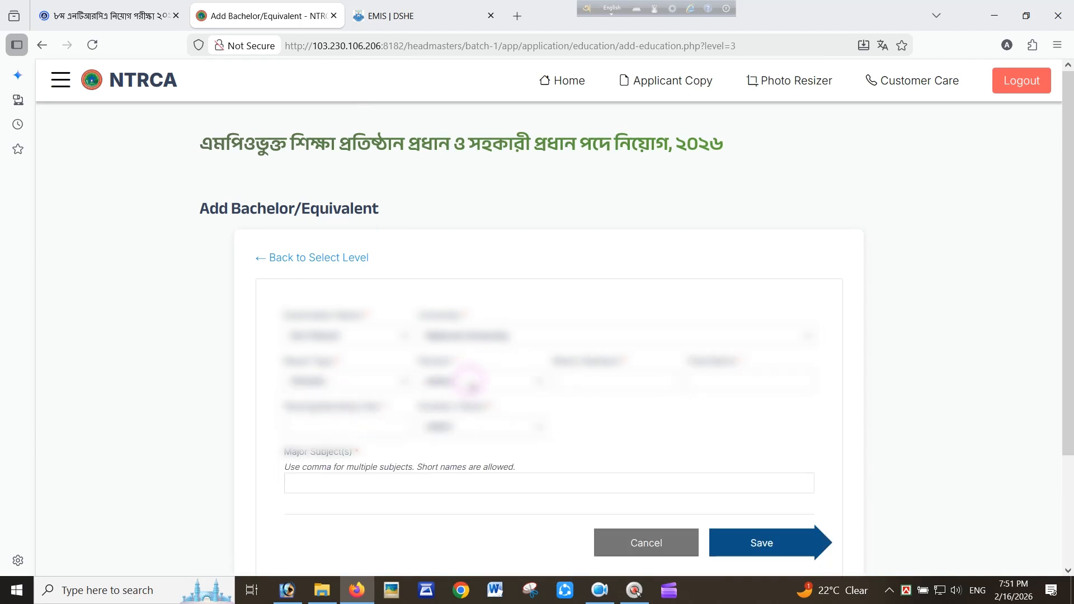
{"action": "left_click", "coordinate": [334, 381]}
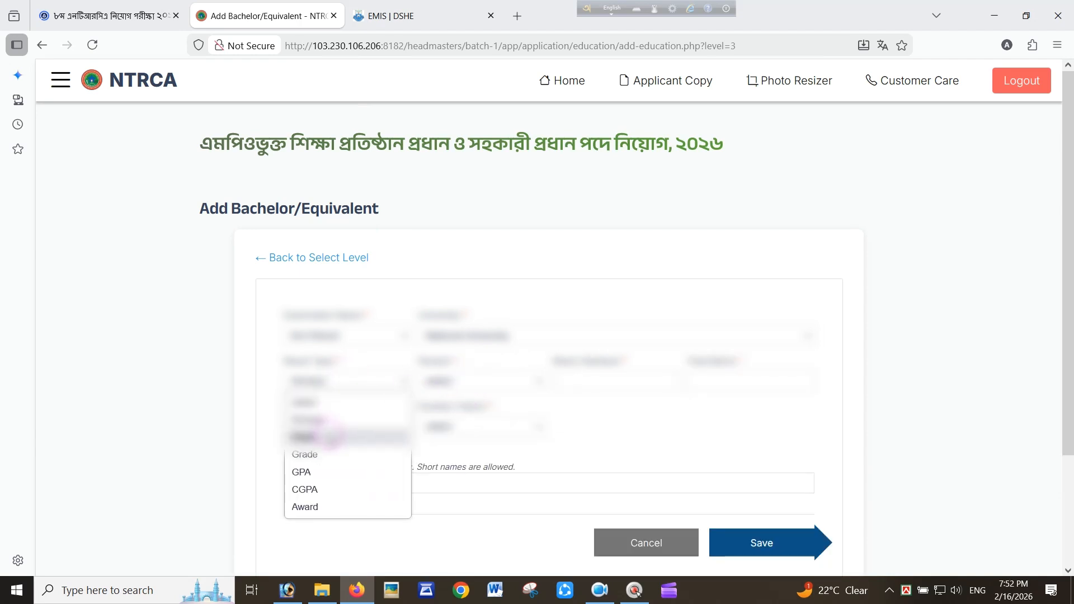
{"action": "left_click", "coordinate": [333, 436]}
{"action": "left_click", "coordinate": [482, 382]}
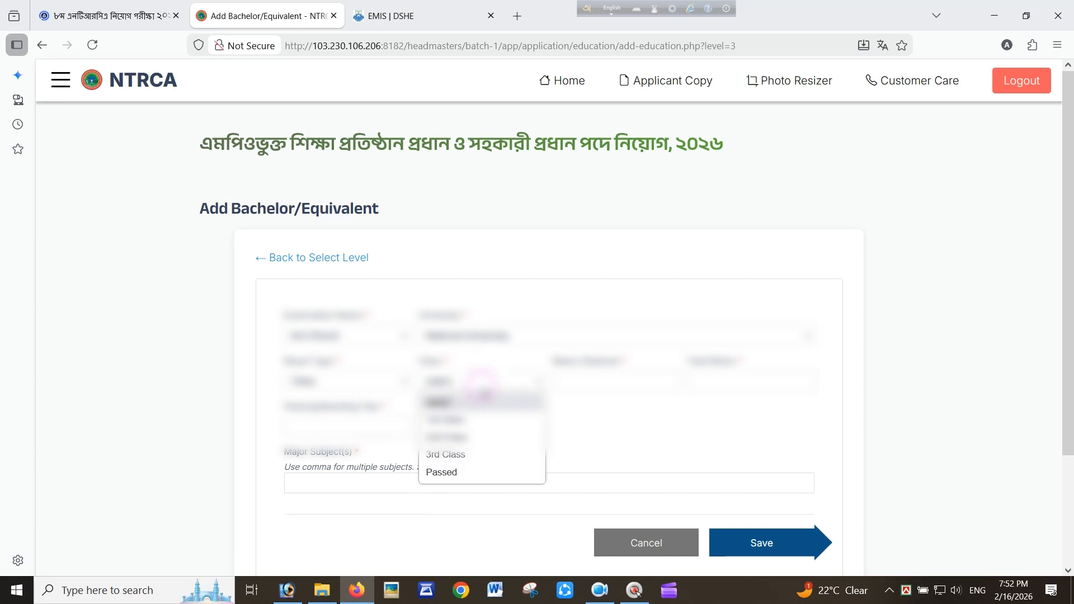
{"action": "left_click", "coordinate": [473, 437]}
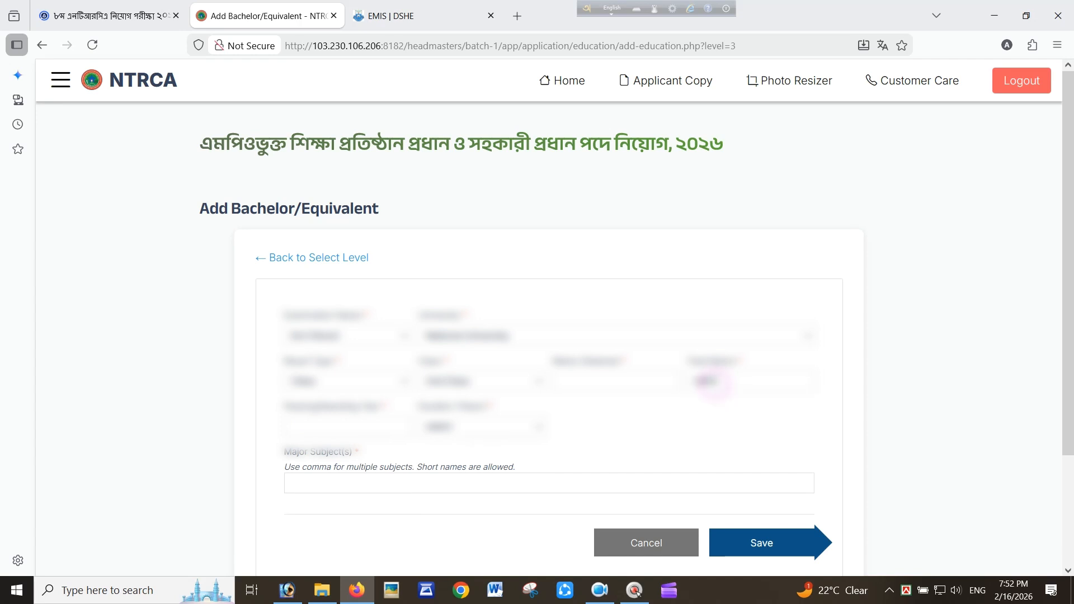
{"action": "left_click", "coordinate": [644, 388]}
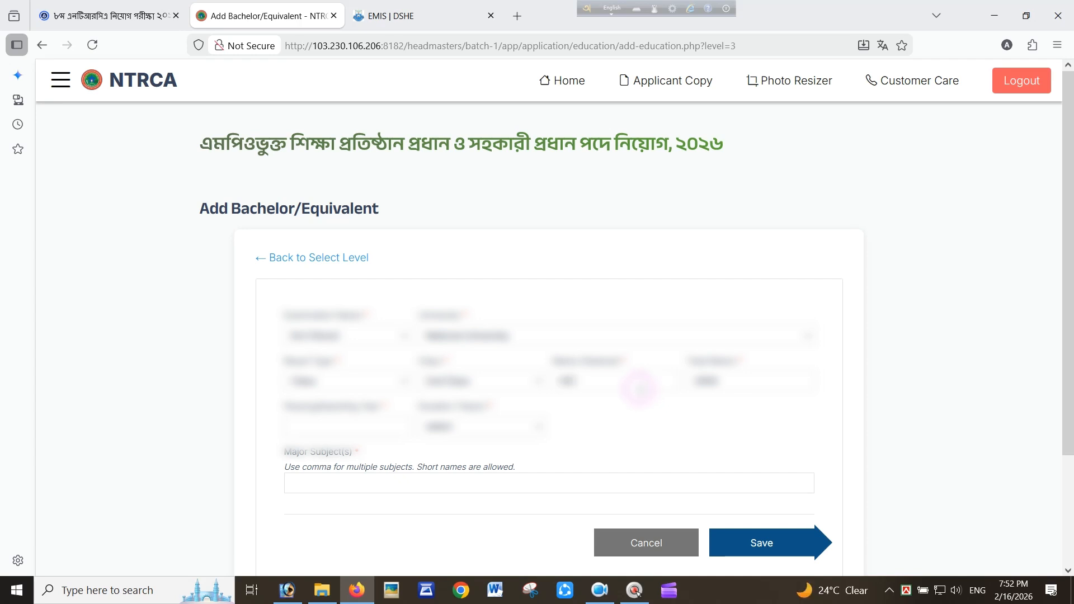
Enter passing year 2000, course duration 4 Years, and major subject Islamic History & Culture
{"action": "left_click", "coordinate": [333, 431]}
{"action": "type", "text": "2000"}
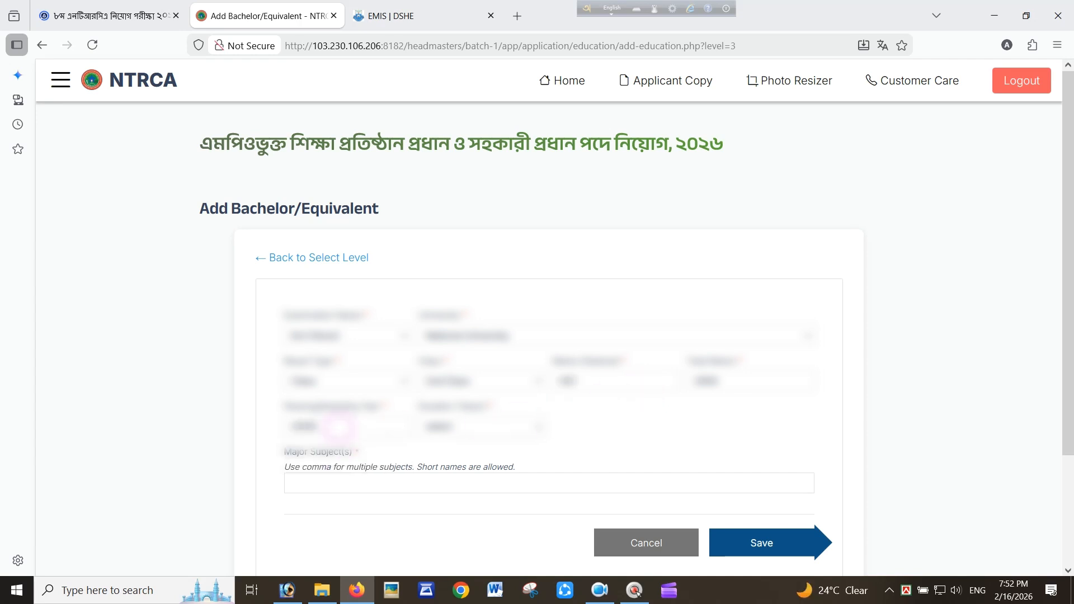
{"action": "left_click", "coordinate": [485, 428]}
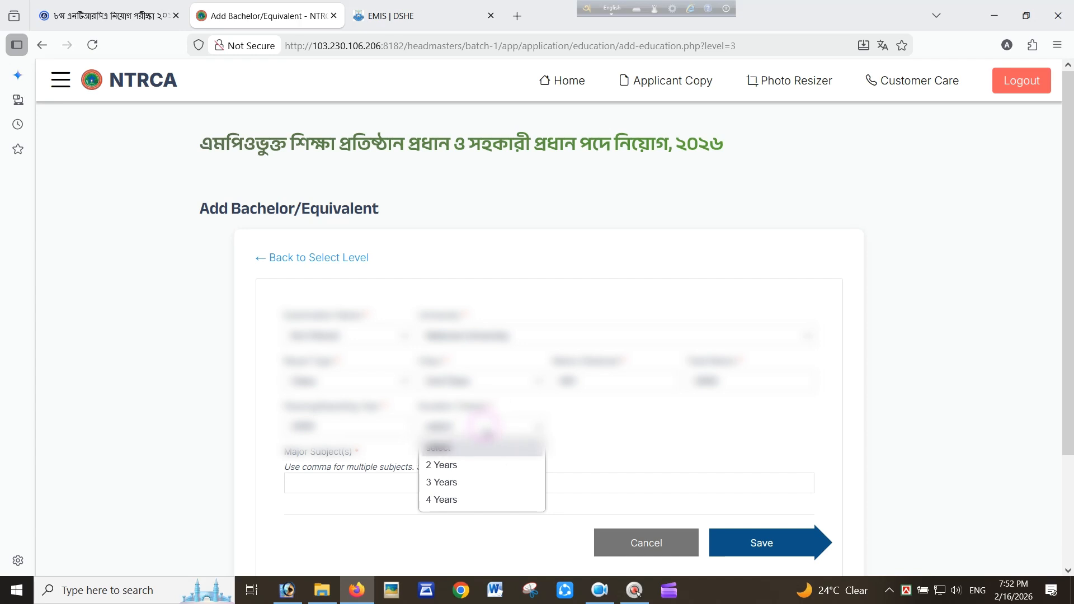
{"action": "left_click", "coordinate": [470, 499]}
{"action": "left_click", "coordinate": [392, 481]}
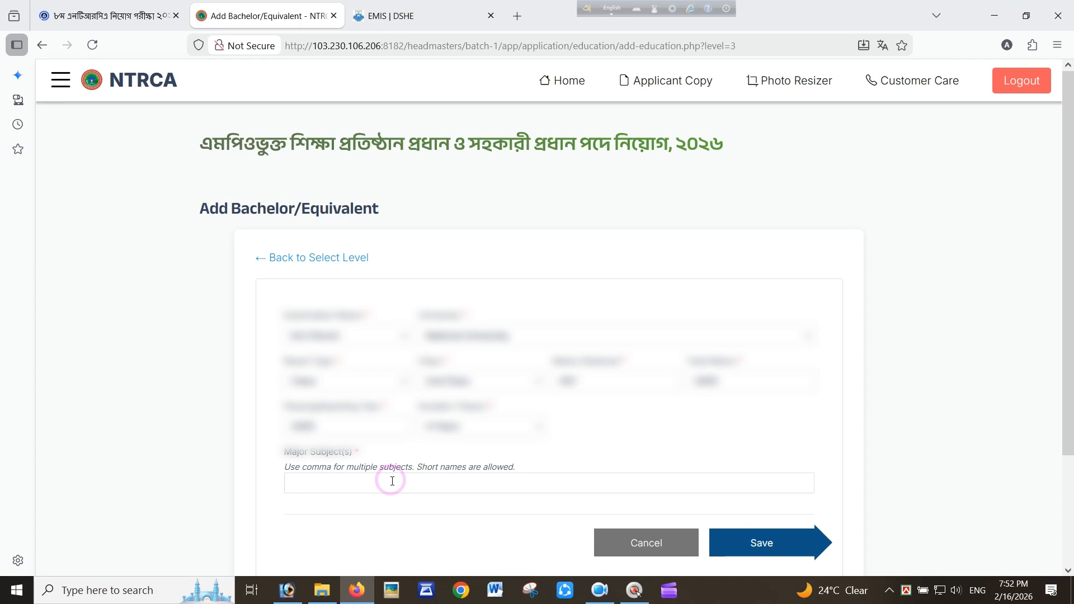
{"action": "left_click", "coordinate": [336, 499]}
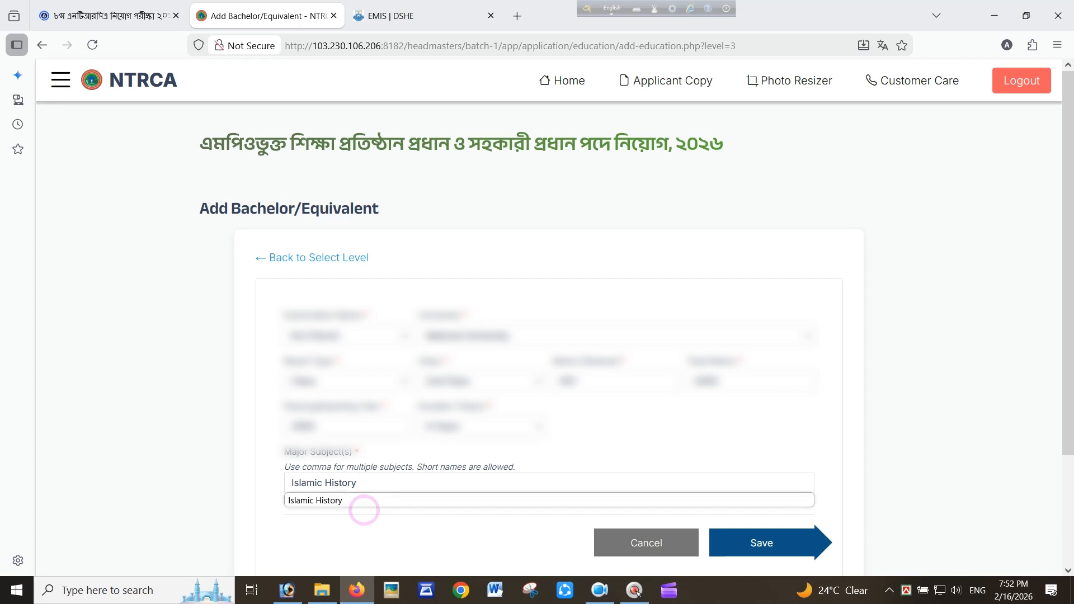
{"action": "type", "text": "& Culture"}
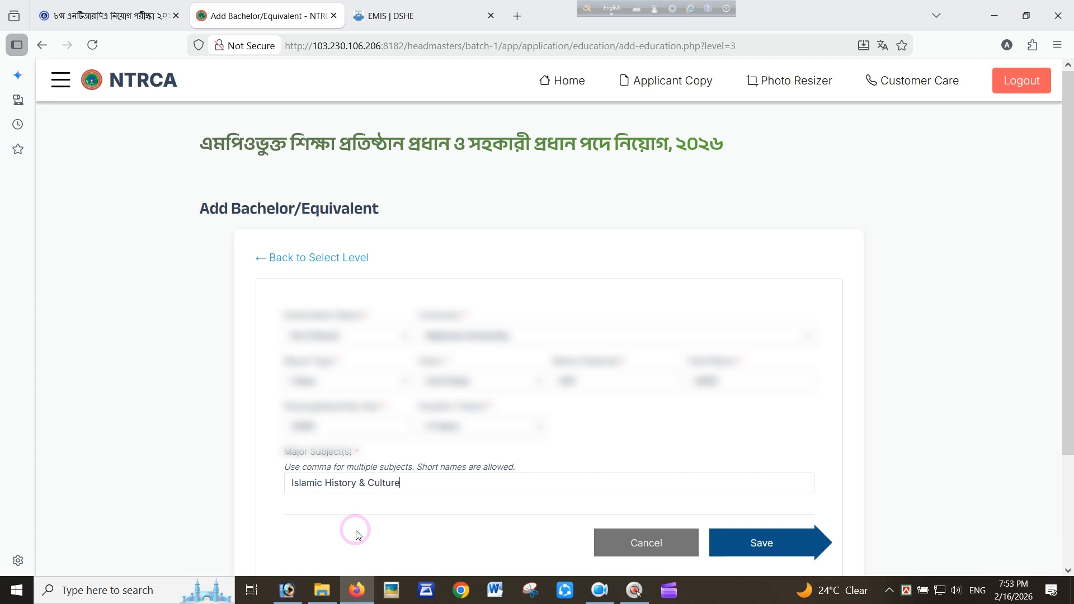
Save the B.A (Hons) record and begin adding another education level
{"action": "left_click", "coordinate": [744, 542]}
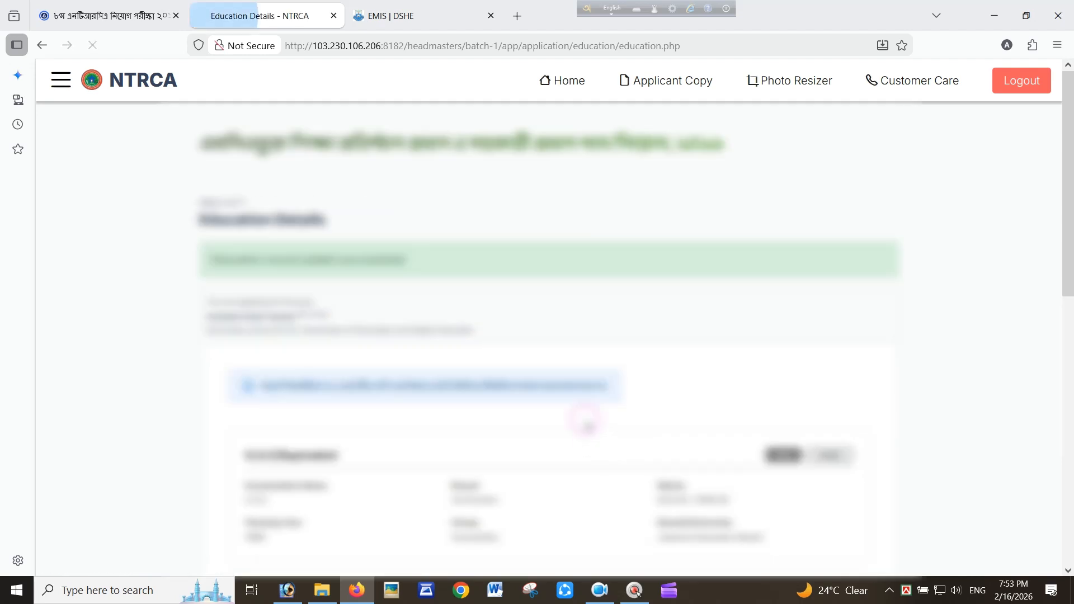
{"action": "scroll", "coordinate": [582, 390], "scroll_direction": "down", "scroll_amount": 6}
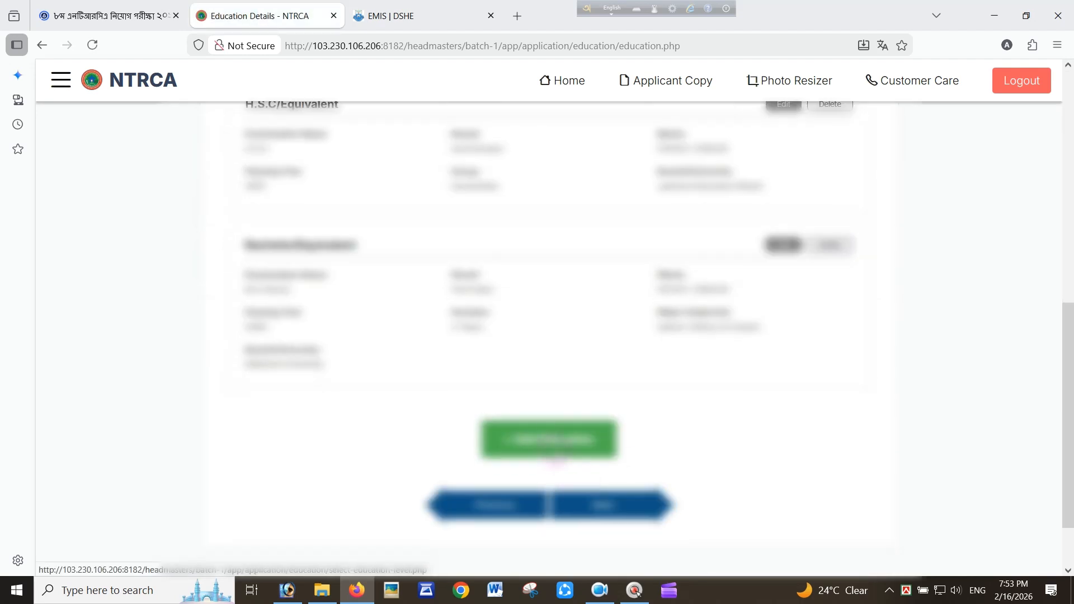
{"action": "left_click", "coordinate": [550, 440]}
{"action": "scroll", "coordinate": [647, 417], "scroll_direction": "down", "scroll_amount": 3}
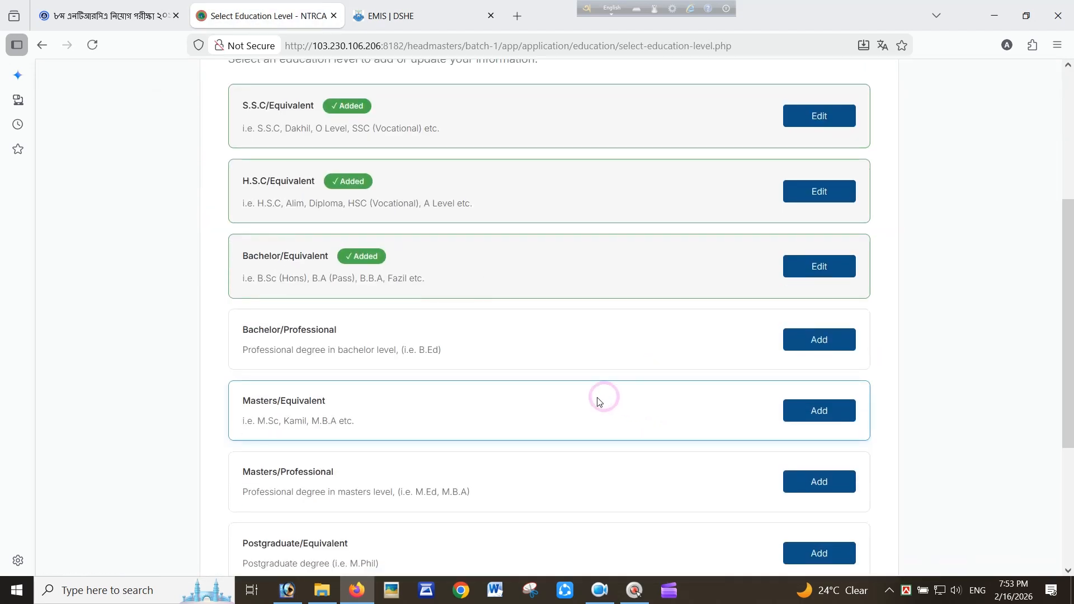
Start a Bachelor/Professional record with B.Ed as the examination, first picking Ahsania Mission University
{"action": "left_click", "coordinate": [808, 341]}
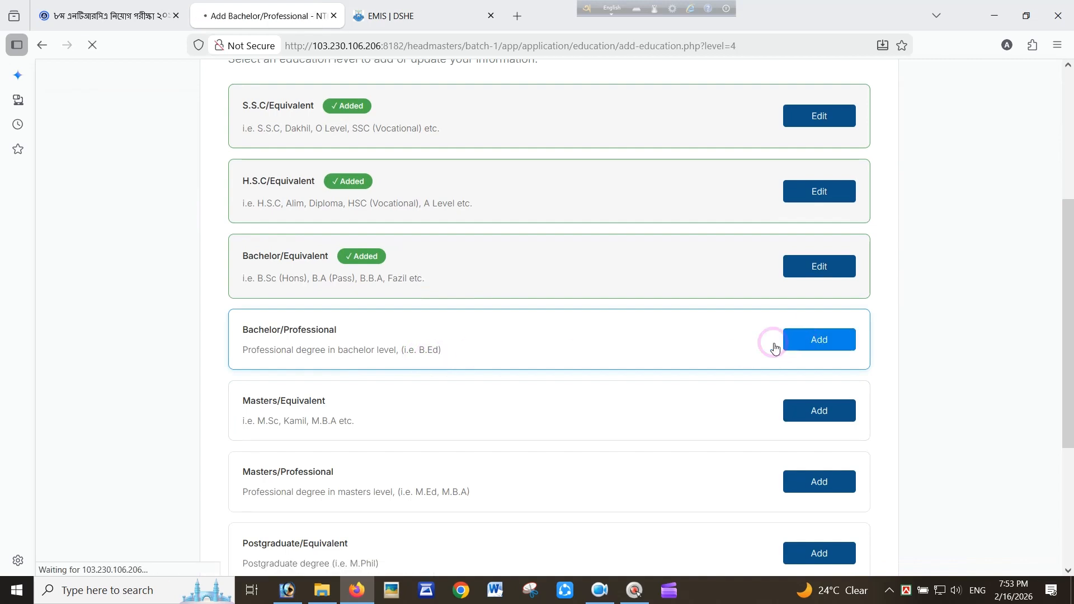
{"action": "left_click", "coordinate": [375, 341]}
{"action": "left_click", "coordinate": [336, 374]}
{"action": "left_click", "coordinate": [498, 336]}
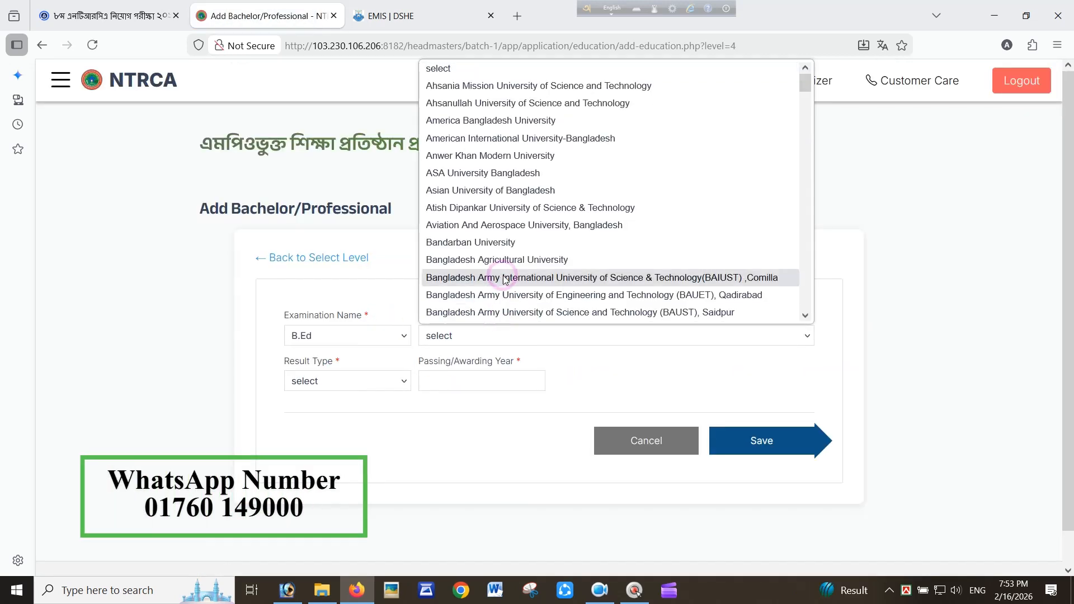
{"action": "scroll", "coordinate": [505, 277], "scroll_direction": "down", "scroll_amount": 3}
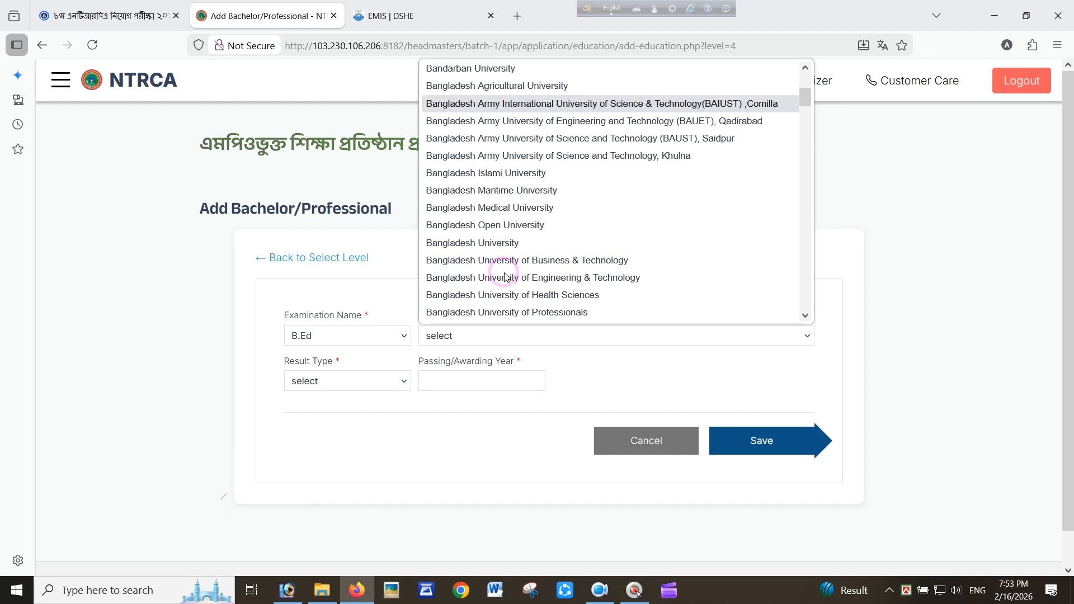
{"action": "key", "text": "d"}
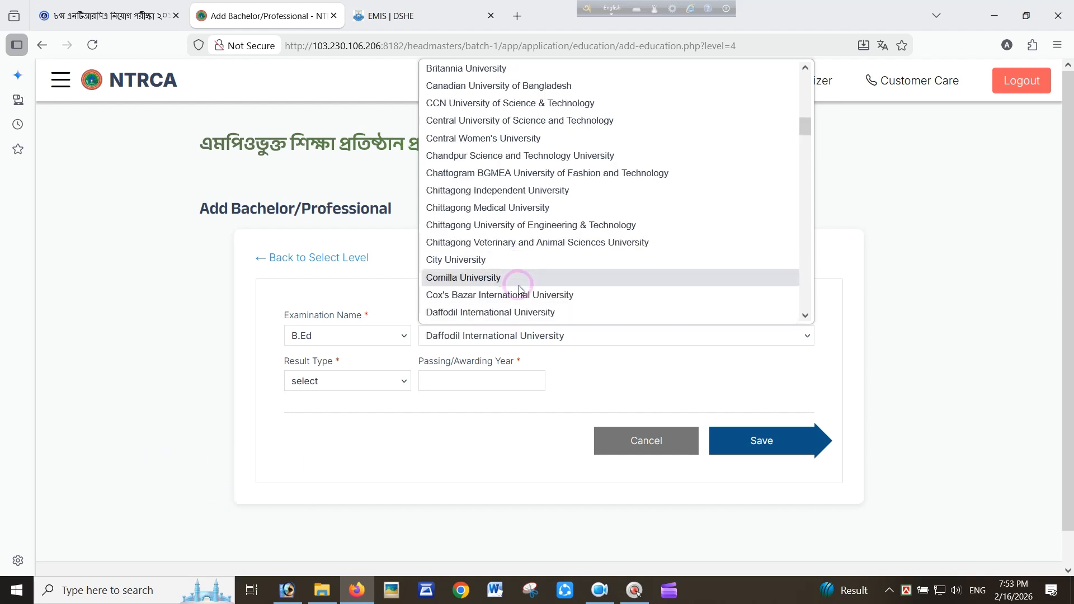
{"action": "key", "text": "d"}
{"action": "key", "text": "d"}
{"action": "key", "text": "d"}
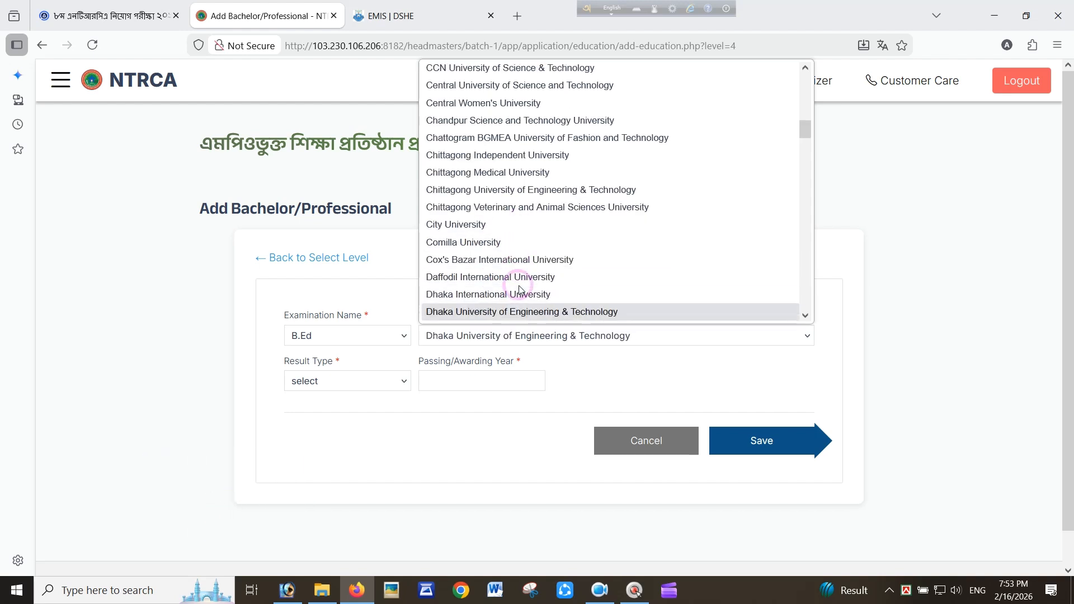
{"action": "key", "text": "d"}
{"action": "key", "text": "d"}
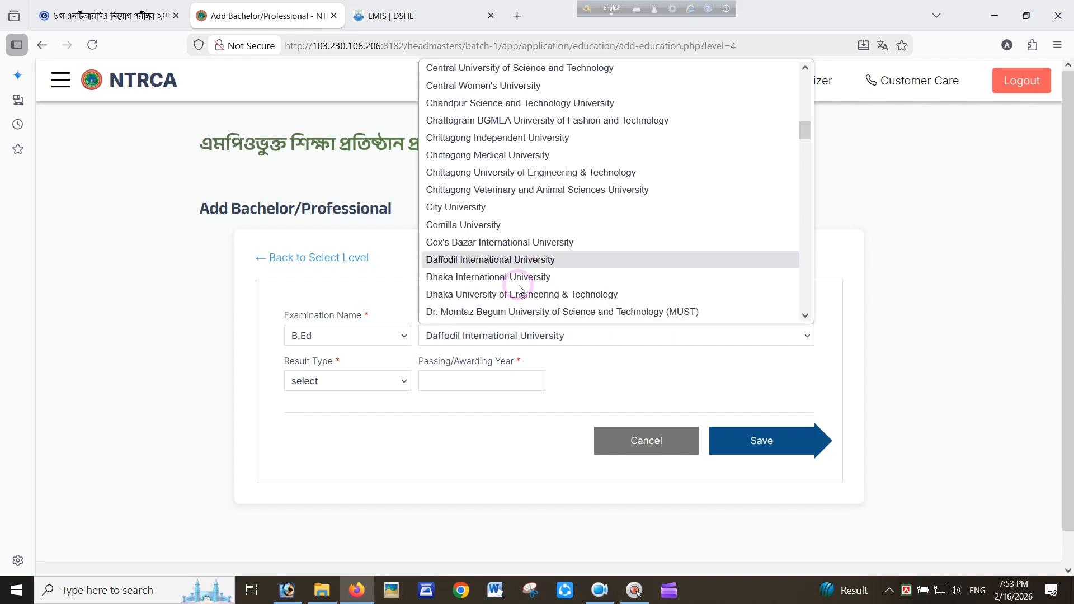
{"action": "key", "text": "d"}
{"action": "key", "text": "d"}
{"action": "key", "text": "d"}
{"action": "key", "text": "d"}
{"action": "left_click_drag", "start_coordinate": [805, 130], "coordinate": [805, 82]}
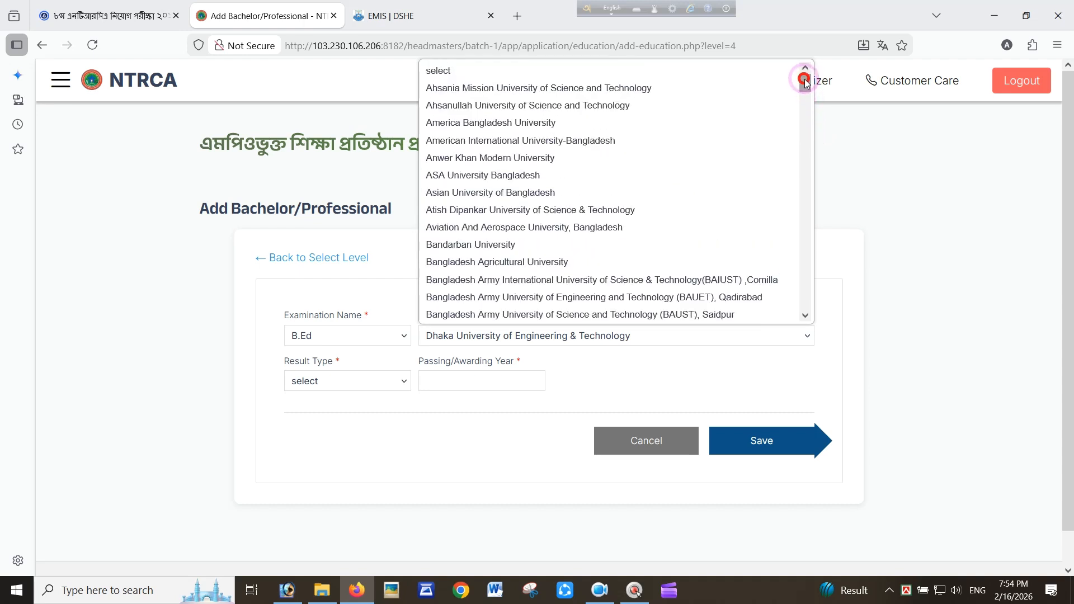
{"action": "left_click", "coordinate": [610, 88]}
Move through the university list and change the B.Ed university to Other
{"action": "left_click", "coordinate": [515, 337]}
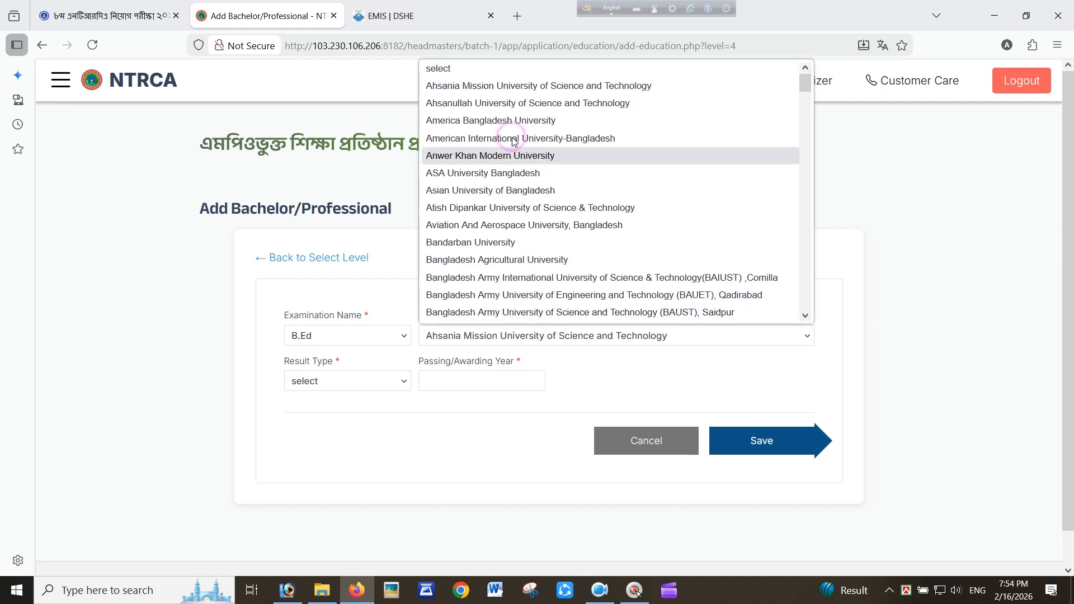
{"action": "key", "text": "Down"}
{"action": "key", "text": "Down"}
{"action": "key", "text": "Down"}
{"action": "key", "text": "Down"}
{"action": "key", "text": "Down"}
{"action": "key", "text": "Down"}
{"action": "key", "text": "Down"}
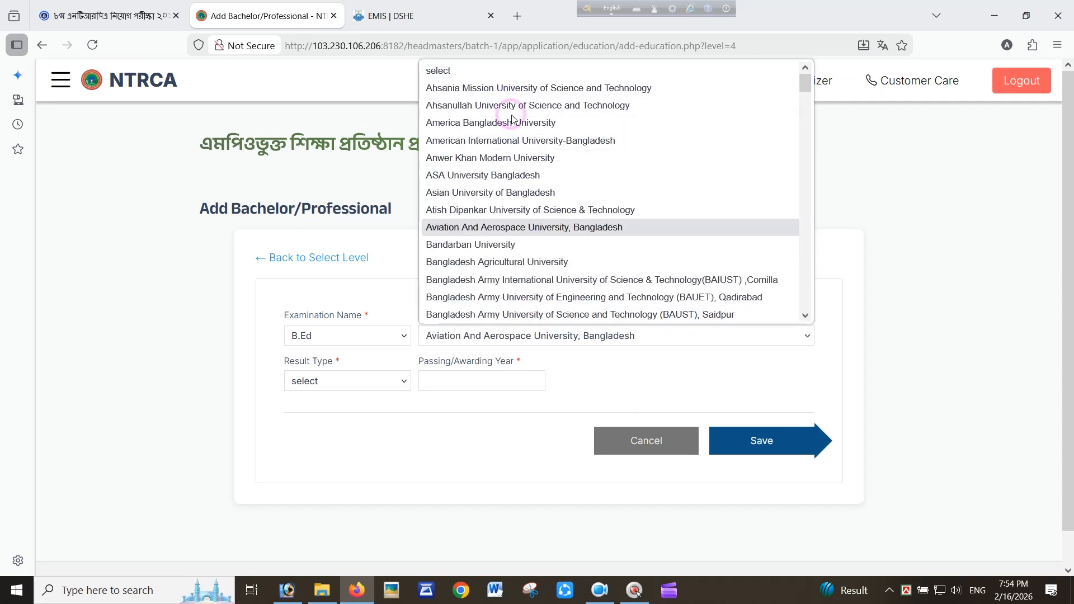
{"action": "key", "text": "Down"}
{"action": "key", "text": "Down"}
{"action": "key", "text": "Down"}
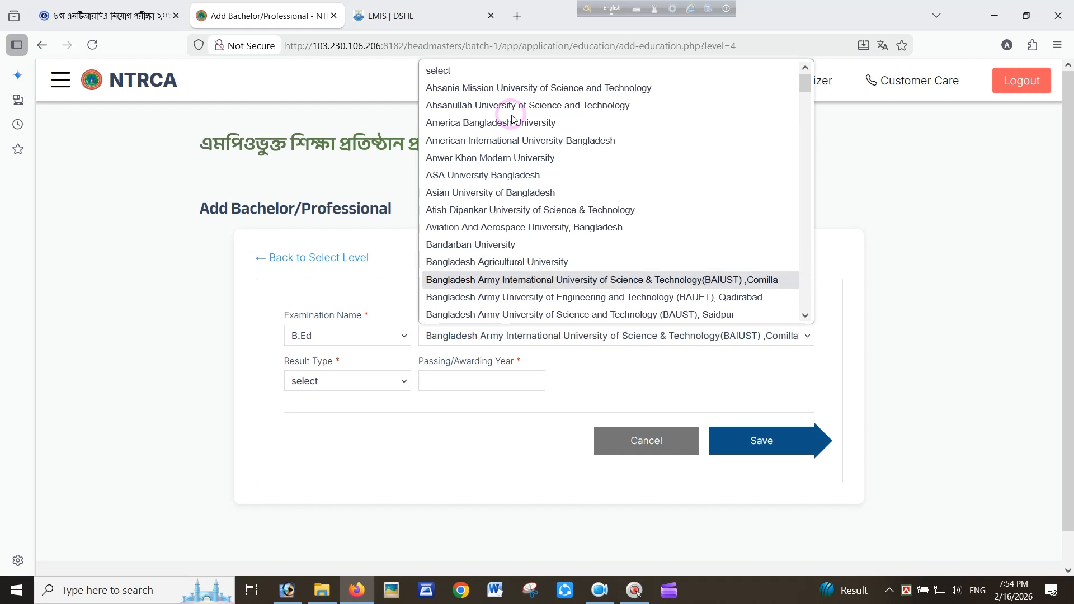
{"action": "key", "text": "Down"}
{"action": "key", "text": "Down"}
{"action": "key", "text": "Down"}
{"action": "key", "text": "Down"}
{"action": "key", "text": "Down"}
{"action": "key", "text": "Down"}
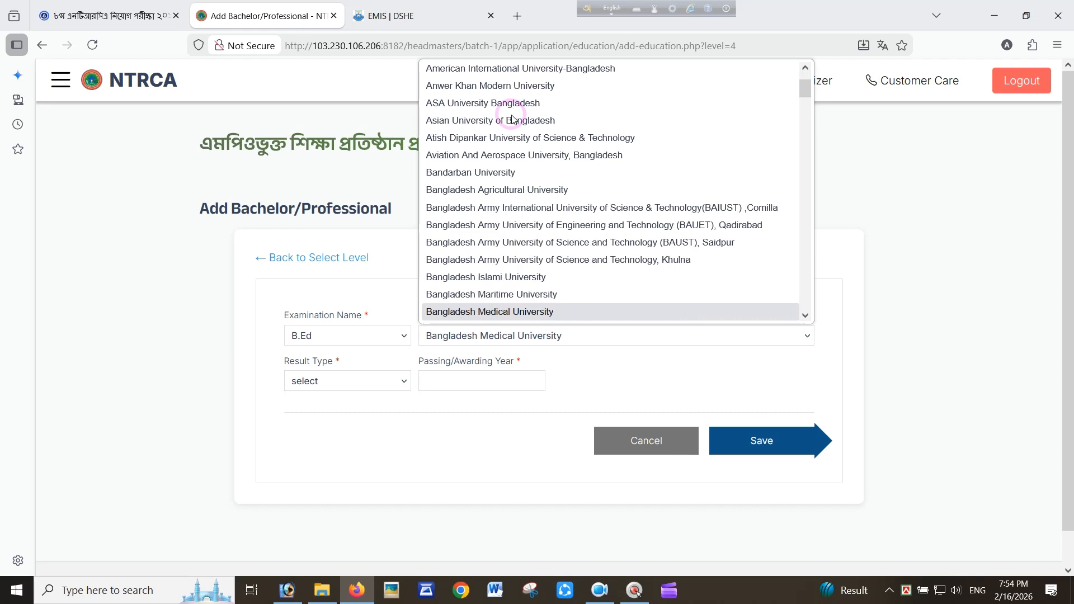
{"action": "key", "text": "Down"}
{"action": "key", "text": "Down"}
{"action": "key", "text": "Down"}
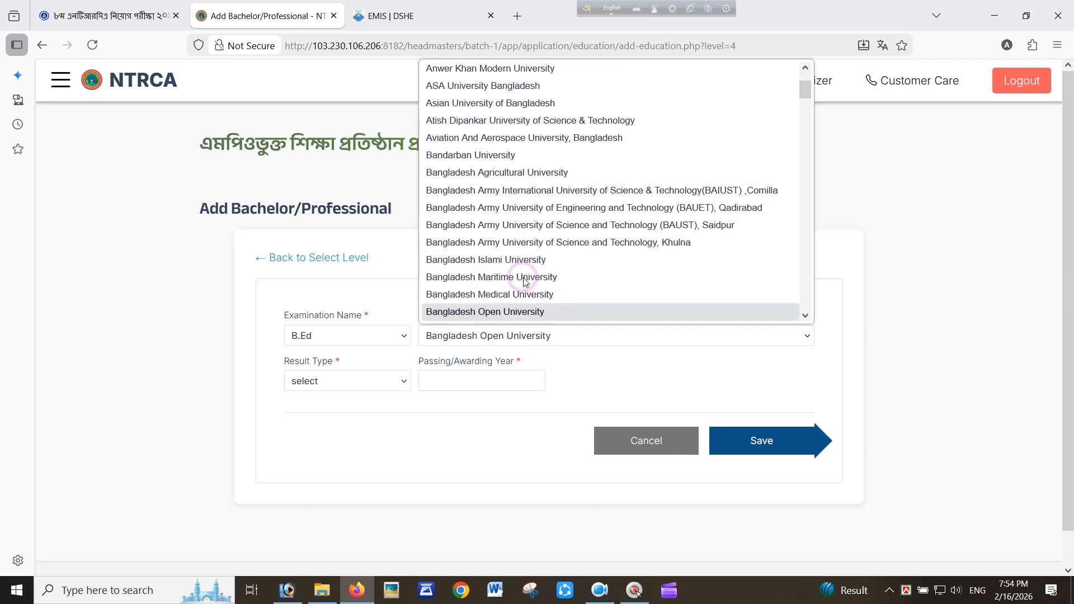
{"action": "key", "text": "Down"}
{"action": "key", "text": "Down"}
{"action": "key", "text": "Down"}
{"action": "key", "text": "Down"}
{"action": "key", "text": "Down"}
{"action": "key", "text": "Down"}
{"action": "key", "text": "Down"}
{"action": "key", "text": "Down"}
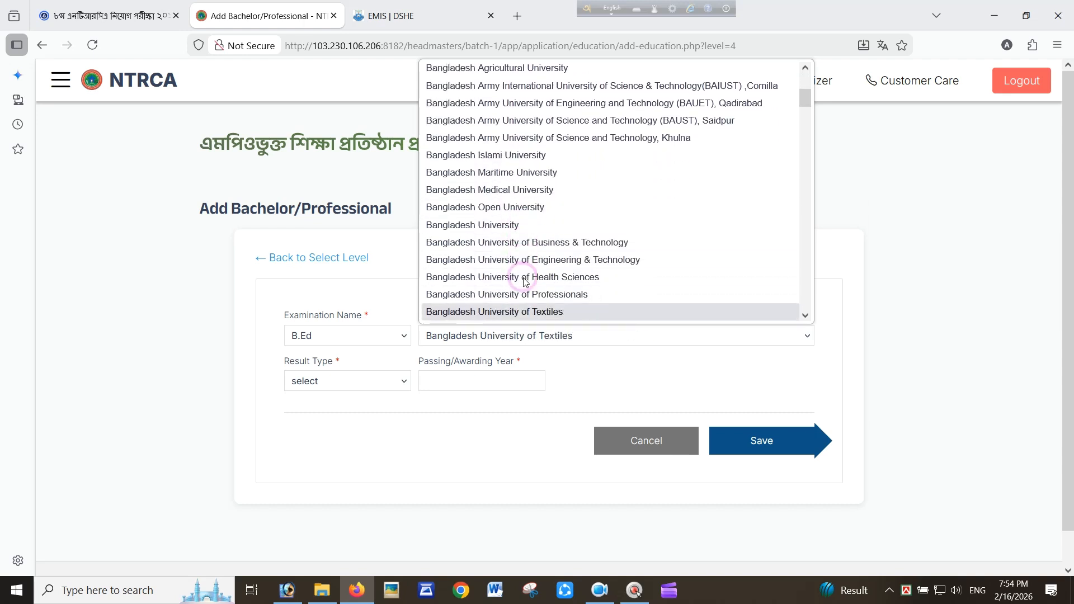
{"action": "key", "text": "Down"}
{"action": "key", "text": "Down"}
{"action": "key", "text": "Down"}
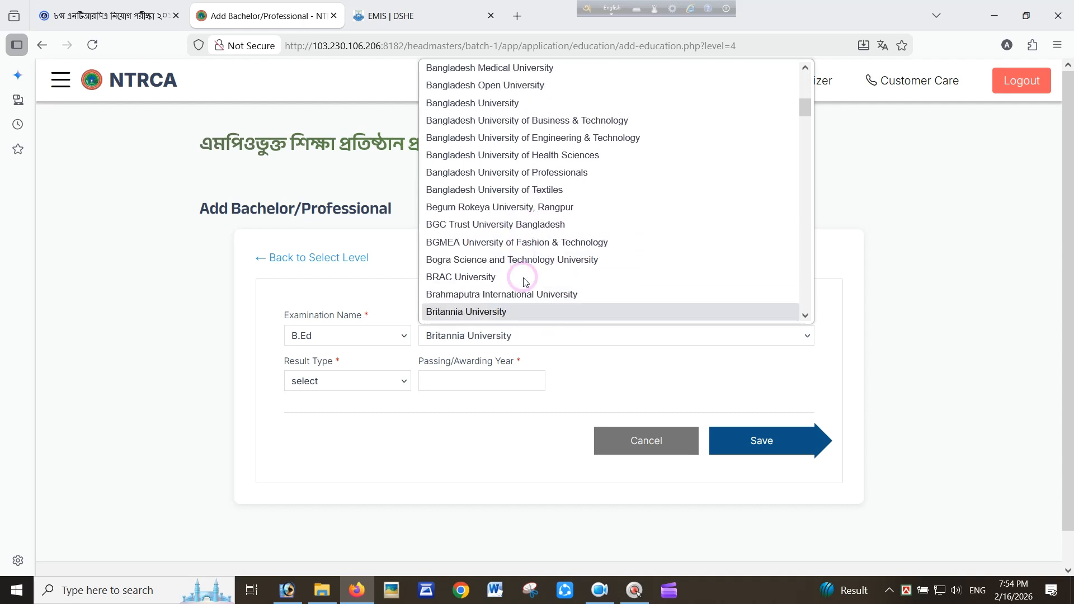
{"action": "key", "text": "Down"}
{"action": "key", "text": "Down"}
{"action": "key", "text": "Down"}
{"action": "key", "text": "Down"}
{"action": "key", "text": "Down"}
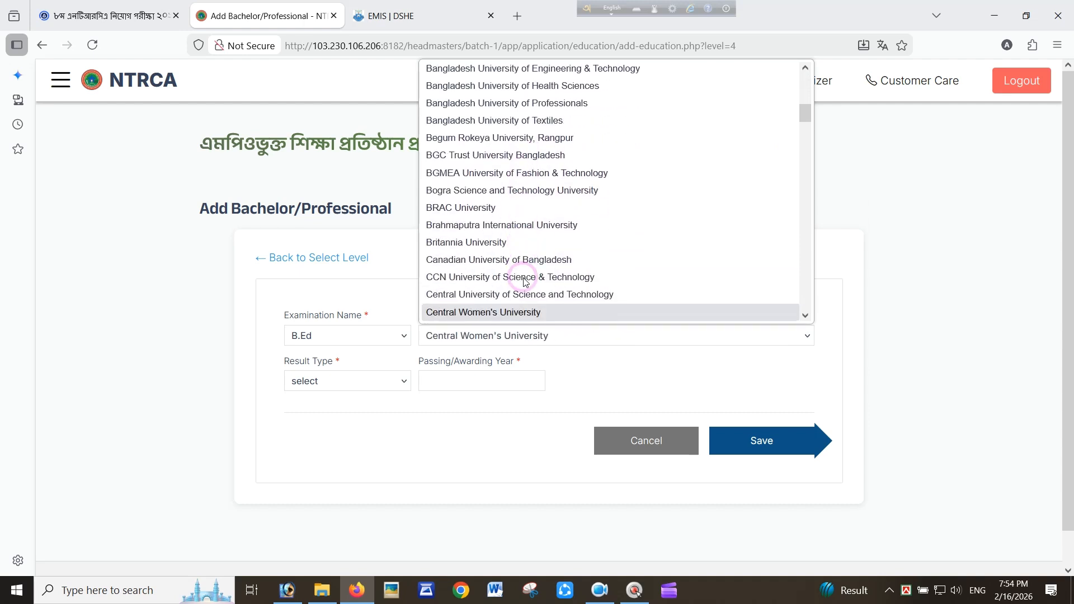
{"action": "key", "text": "Down"}
{"action": "key", "text": "Down"}
{"action": "key", "text": "Down"}
{"action": "key", "text": "Down"}
{"action": "key", "text": "Down"}
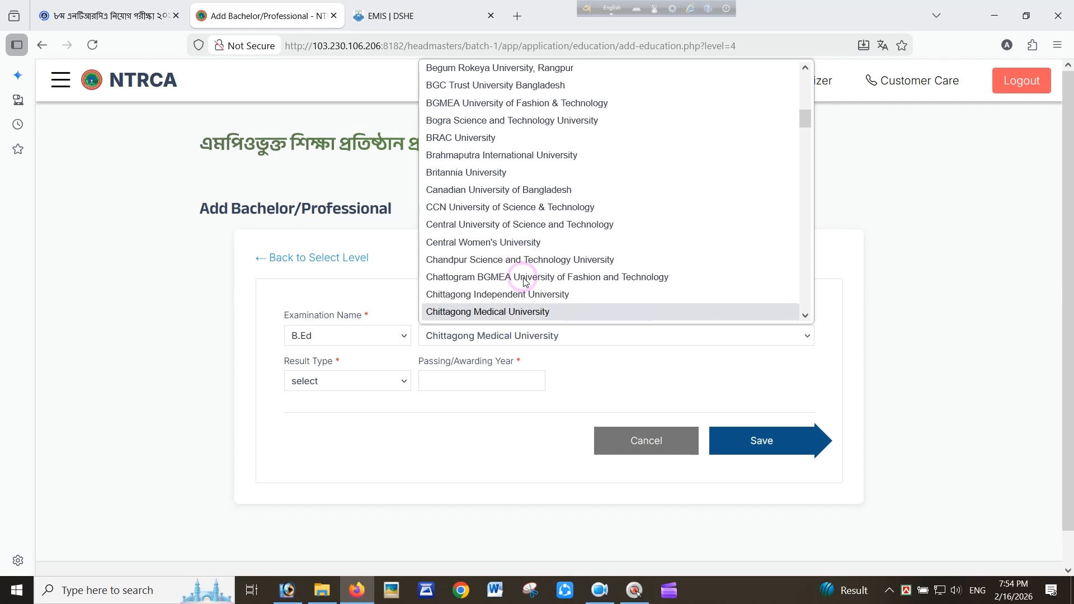
{"action": "key", "text": "Down"}
{"action": "key", "text": "Down"}
{"action": "key", "text": "Down"}
{"action": "key", "text": "Down"}
{"action": "key", "text": "Down"}
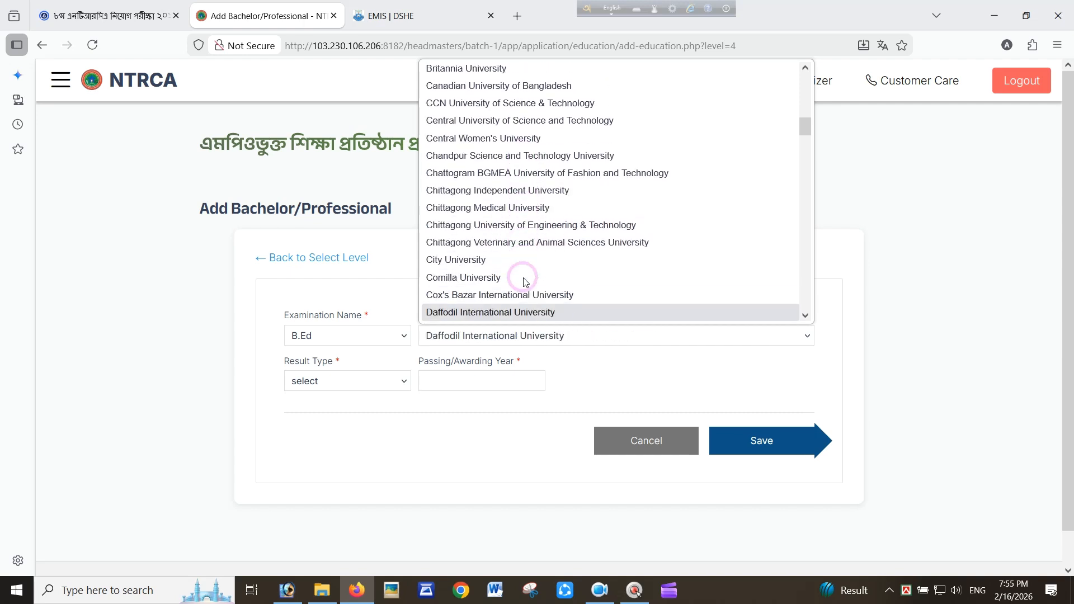
{"action": "key", "text": "Down"}
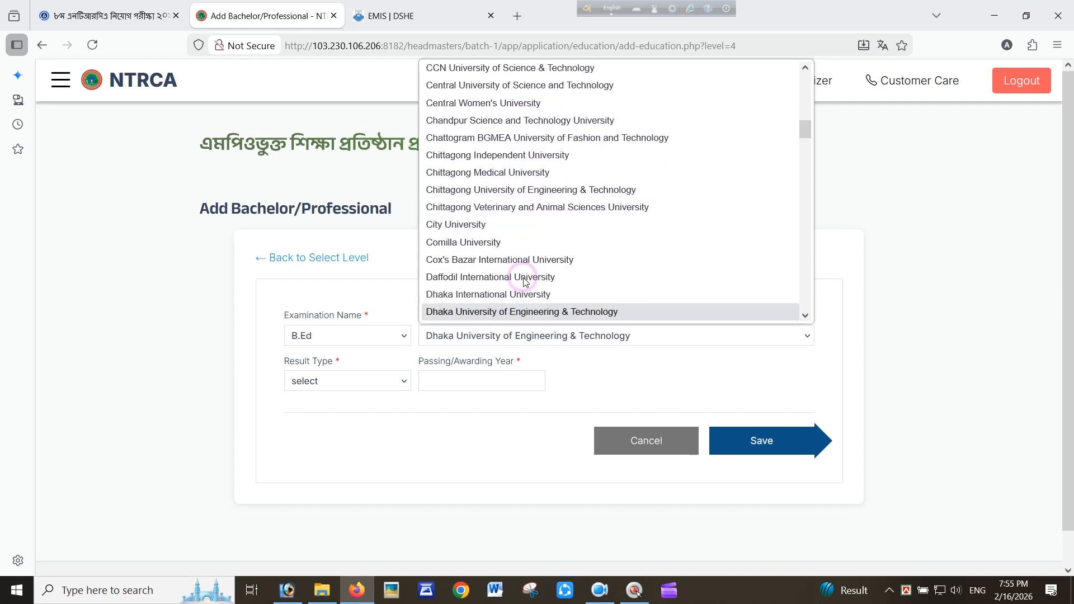
{"action": "key", "text": "Down"}
{"action": "key", "text": "Down"}
{"action": "key", "text": "Down"}
{"action": "key", "text": "Down"}
{"action": "key", "text": "Down"}
{"action": "key", "text": "Down"}
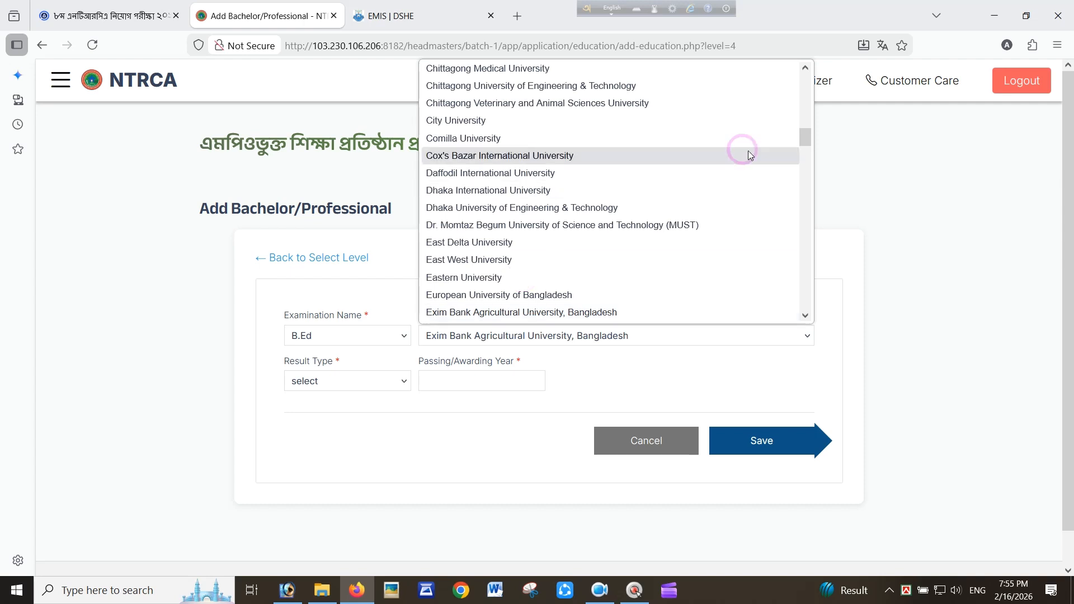
{"action": "left_click_drag", "start_coordinate": [805, 137], "coordinate": [532, 347]}
{"action": "left_click", "coordinate": [451, 313]}
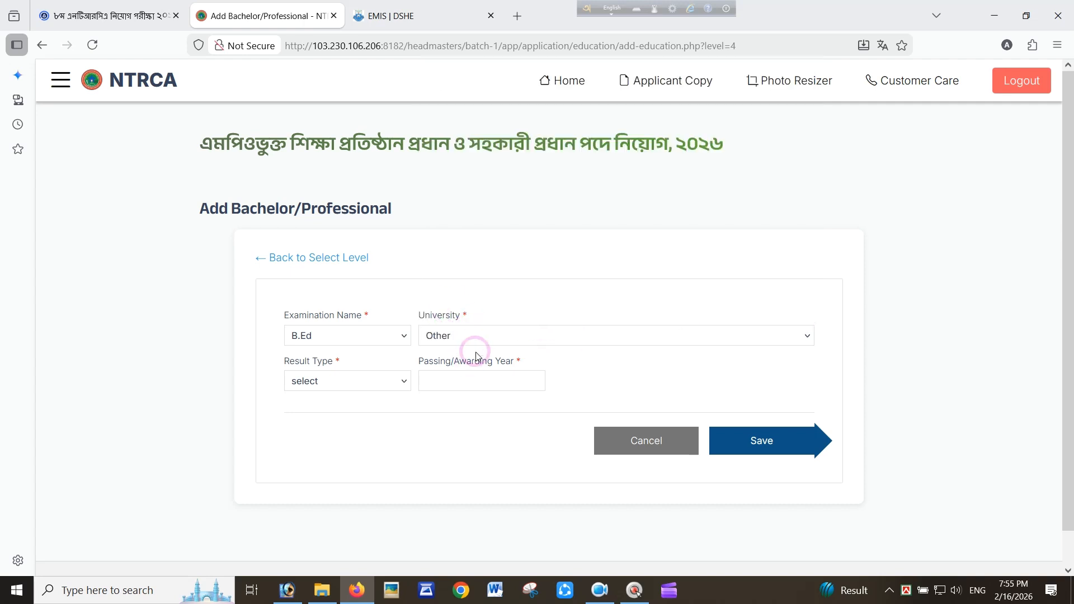
{"action": "left_click", "coordinate": [532, 339]}
{"action": "left_click", "coordinate": [817, 298]}
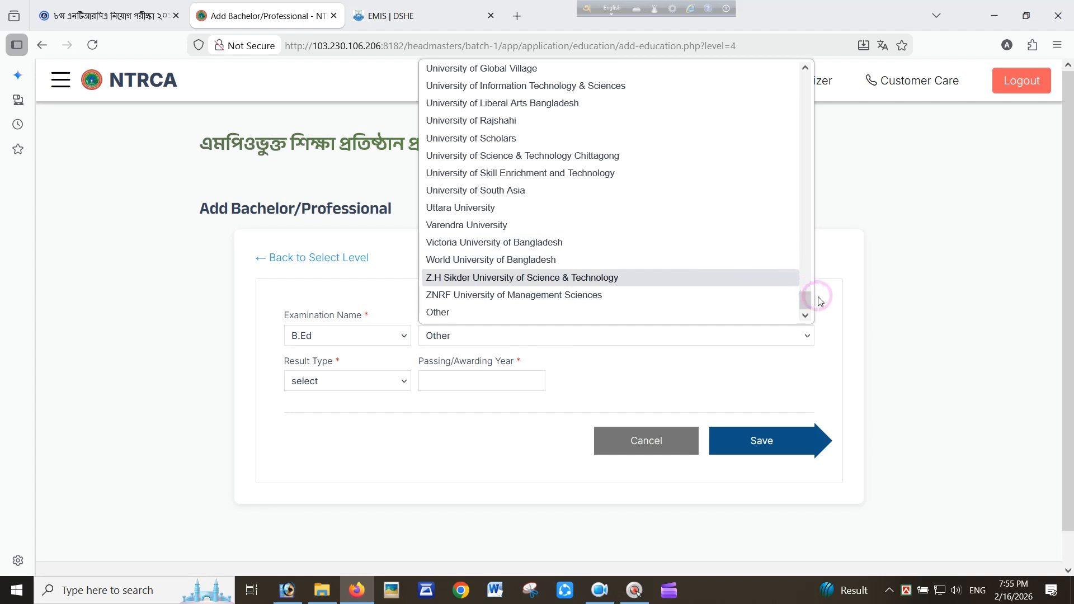
{"action": "left_click_drag", "start_coordinate": [808, 302], "coordinate": [783, 178]}
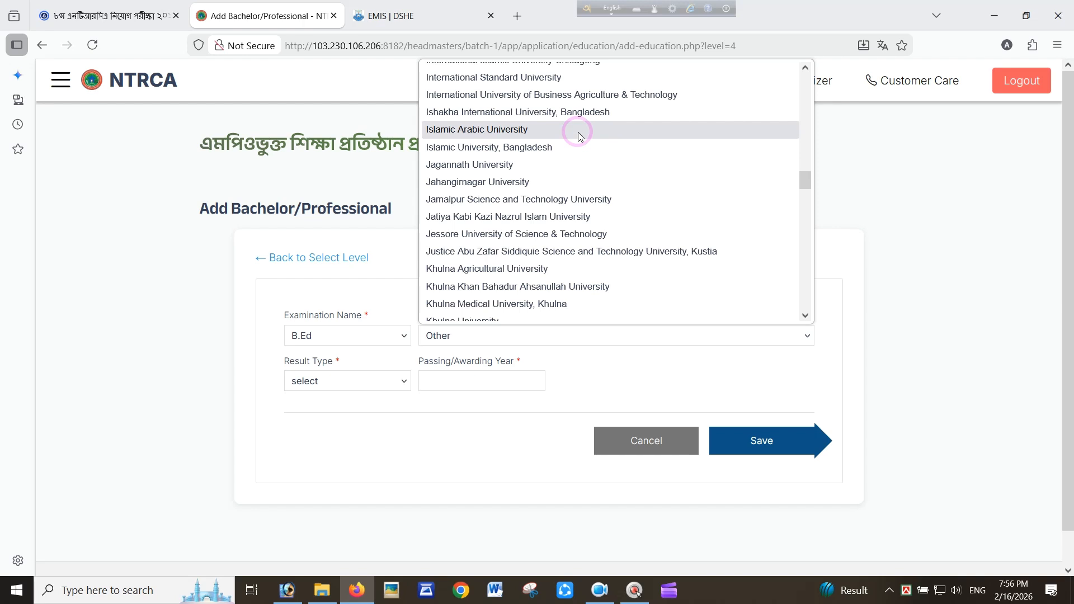
{"action": "key", "text": "s"}
{"action": "key", "text": "s"}
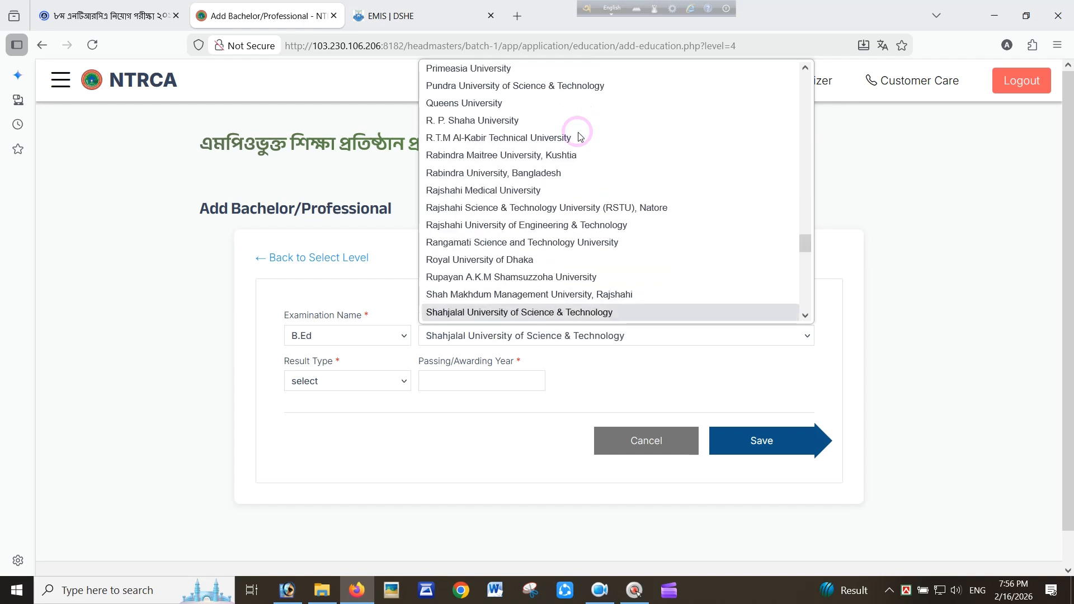
{"action": "key", "text": "d"}
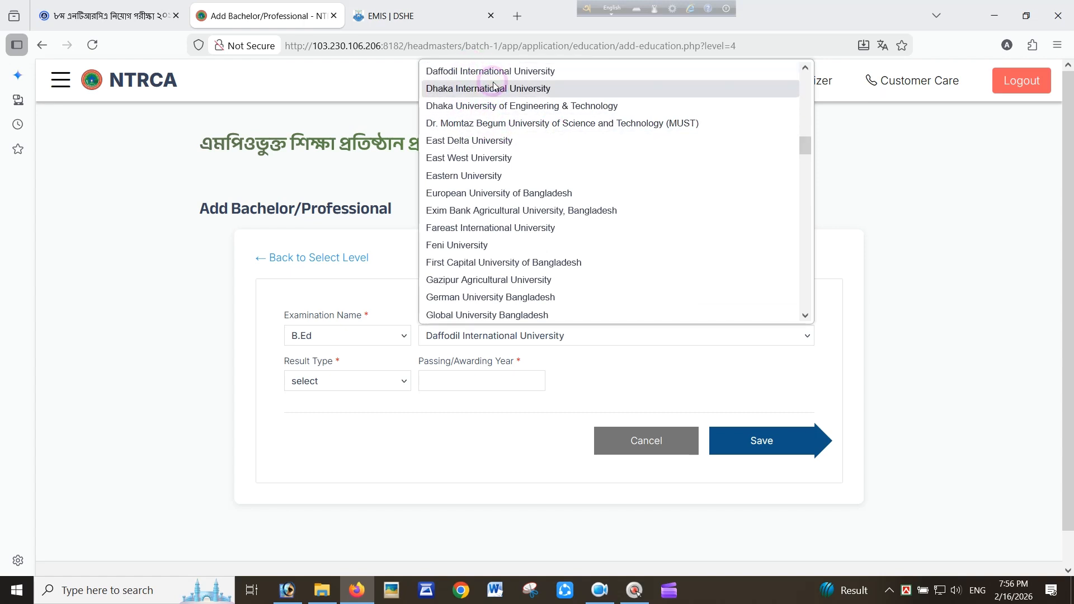
{"action": "left_click_drag", "start_coordinate": [805, 145], "coordinate": [805, 299]}
{"action": "left_click", "coordinate": [489, 311]}
Give the B.Ed record a CGPA result on the 4.00 scale, passing year 2006, and save it
{"action": "left_click", "coordinate": [328, 381]}
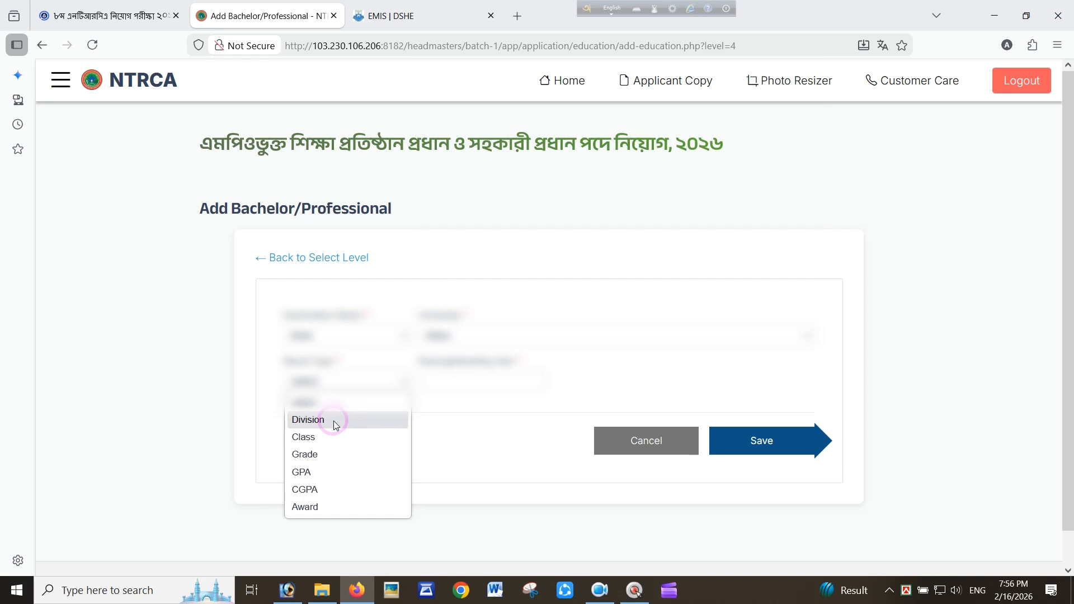
{"action": "left_click", "coordinate": [343, 488]}
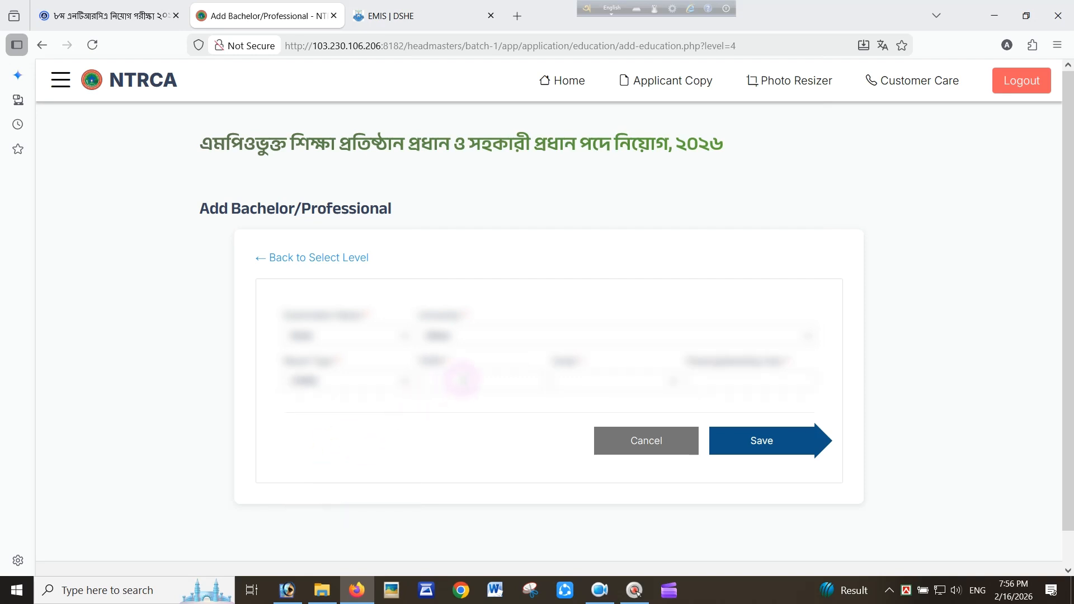
{"action": "left_click", "coordinate": [572, 382]}
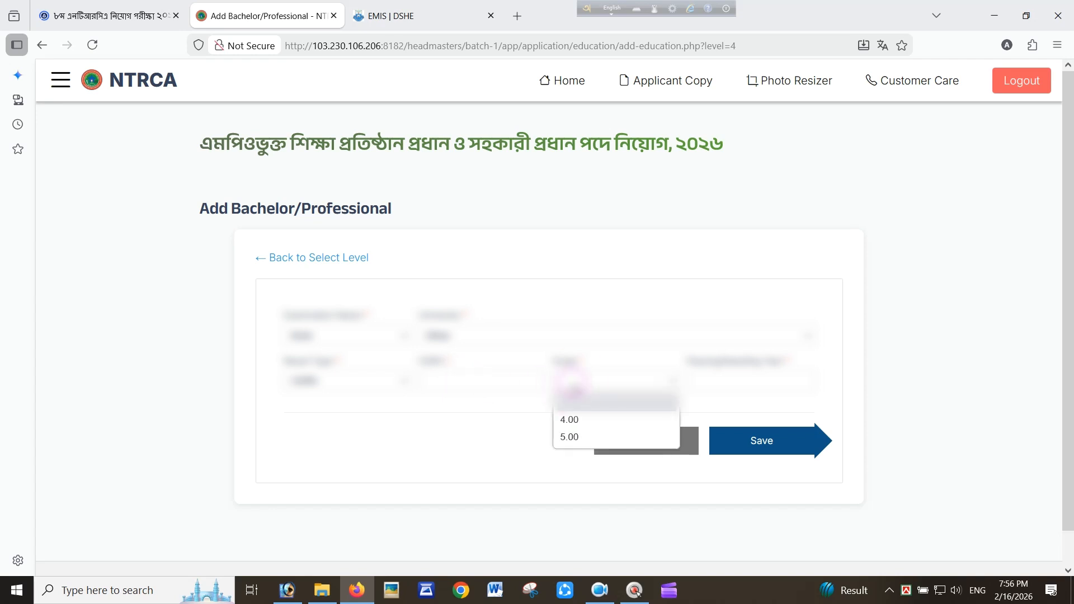
{"action": "left_click", "coordinate": [575, 422]}
{"action": "left_click", "coordinate": [469, 384]}
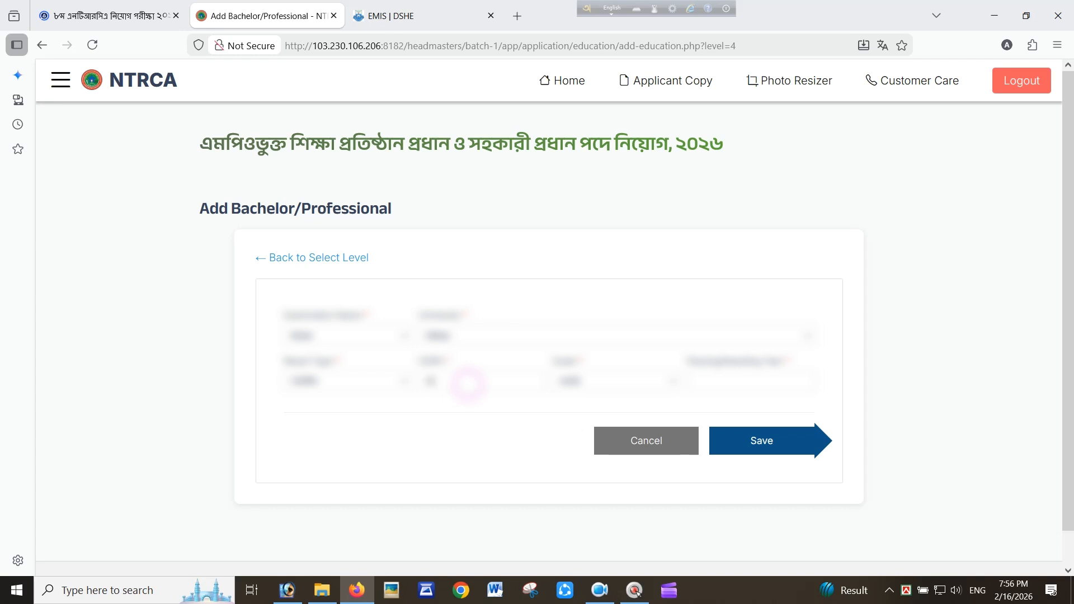
{"action": "left_click", "coordinate": [726, 386]}
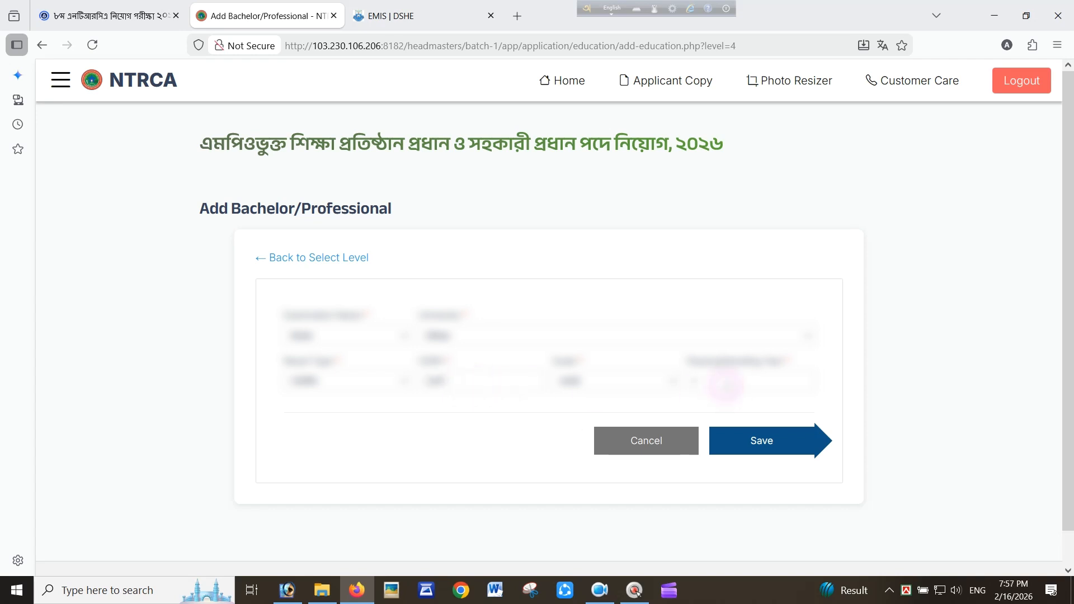
{"action": "type", "text": "2006"}
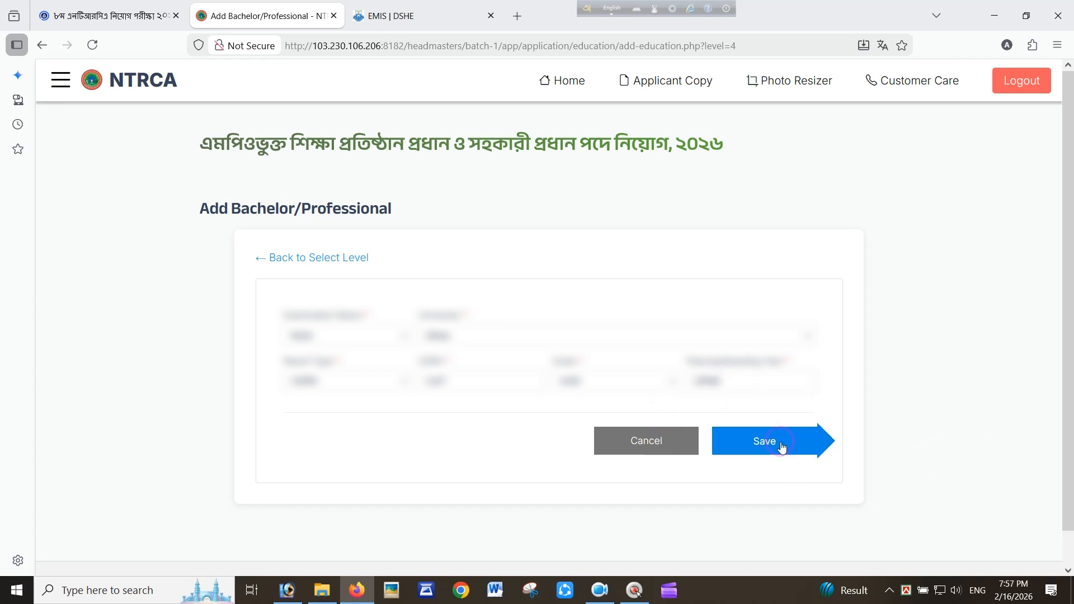
{"action": "left_click", "coordinate": [782, 447]}
{"action": "scroll", "coordinate": [701, 375], "scroll_direction": "down", "scroll_amount": 10}
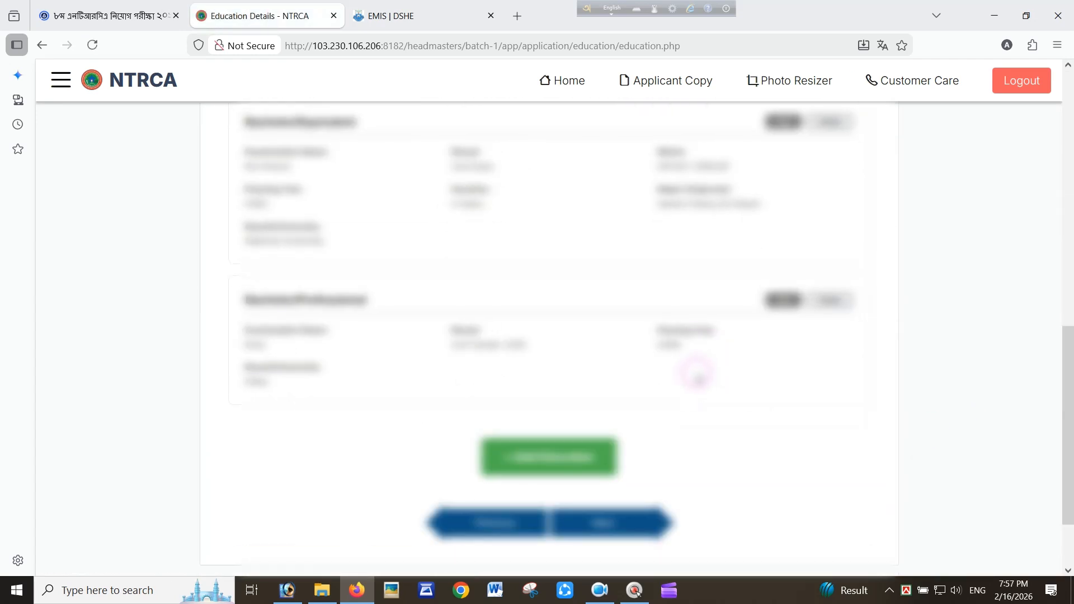
Start a Masters/Equivalent record with M.A as the examination
{"action": "scroll", "coordinate": [697, 373], "scroll_direction": "up", "scroll_amount": 2}
{"action": "scroll", "coordinate": [697, 374], "scroll_direction": "down", "scroll_amount": 4}
{"action": "left_click", "coordinate": [582, 358]}
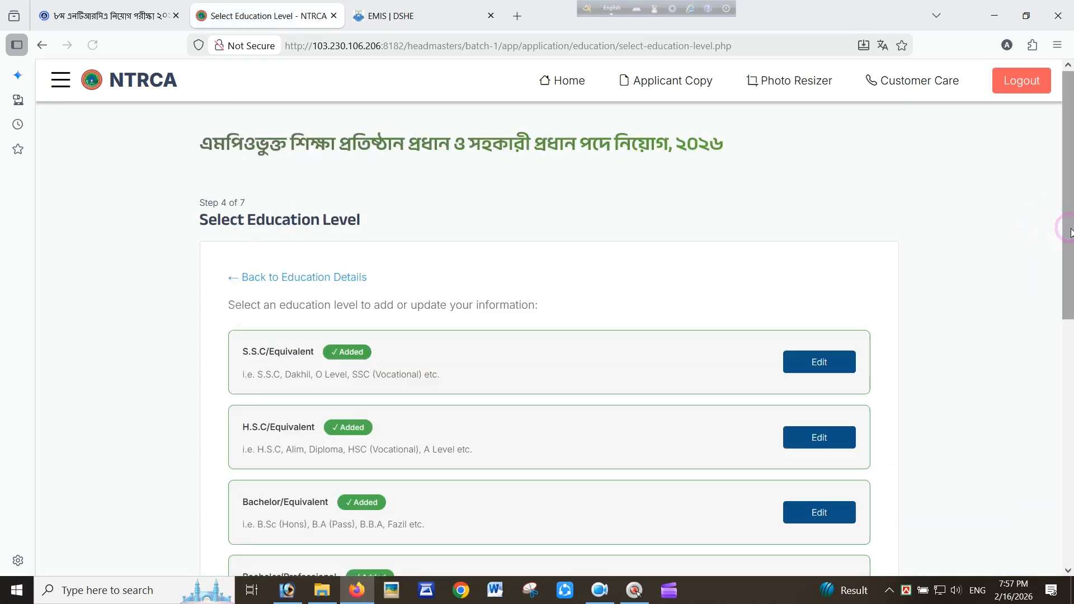
{"action": "left_click_drag", "start_coordinate": [1069, 232], "coordinate": [968, 383]}
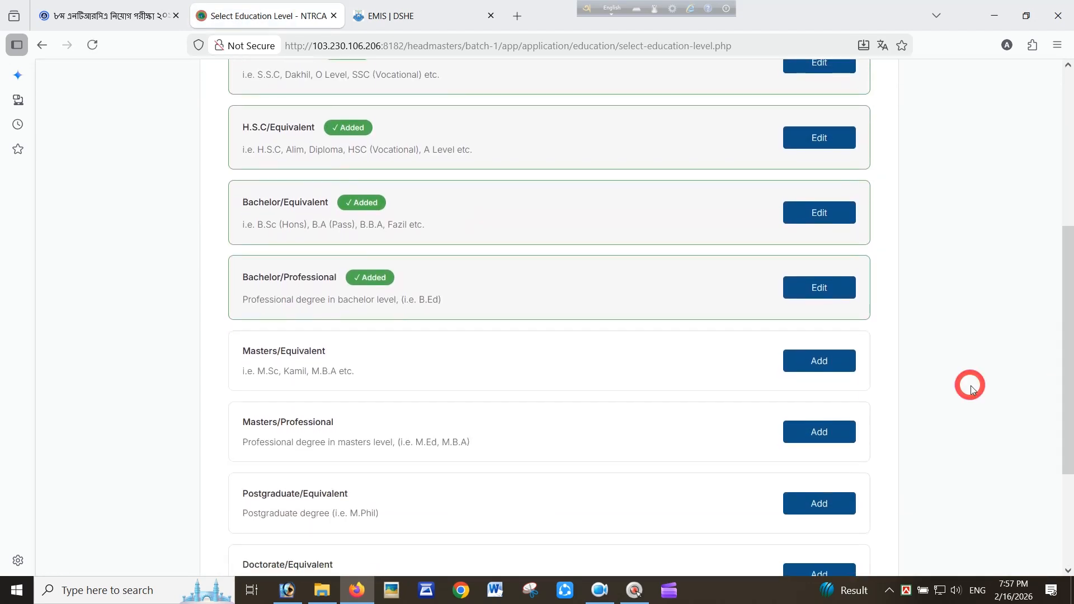
{"action": "left_click", "coordinate": [819, 370]}
{"action": "left_click", "coordinate": [368, 334]}
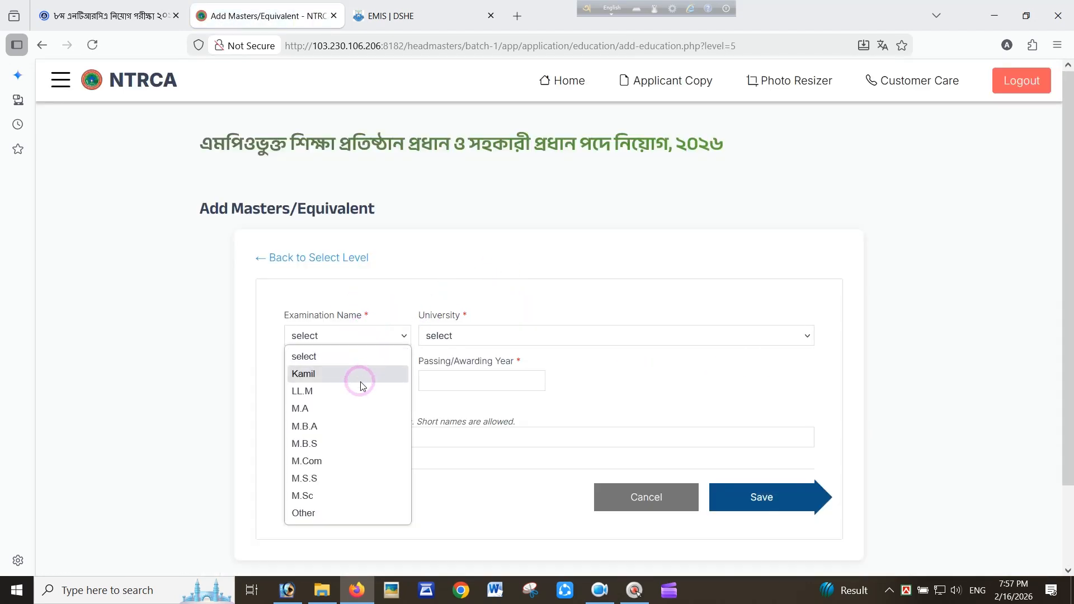
{"action": "left_click", "coordinate": [338, 410]}
Set the university to National University and the result to 2nd Class
{"action": "left_click", "coordinate": [499, 336]}
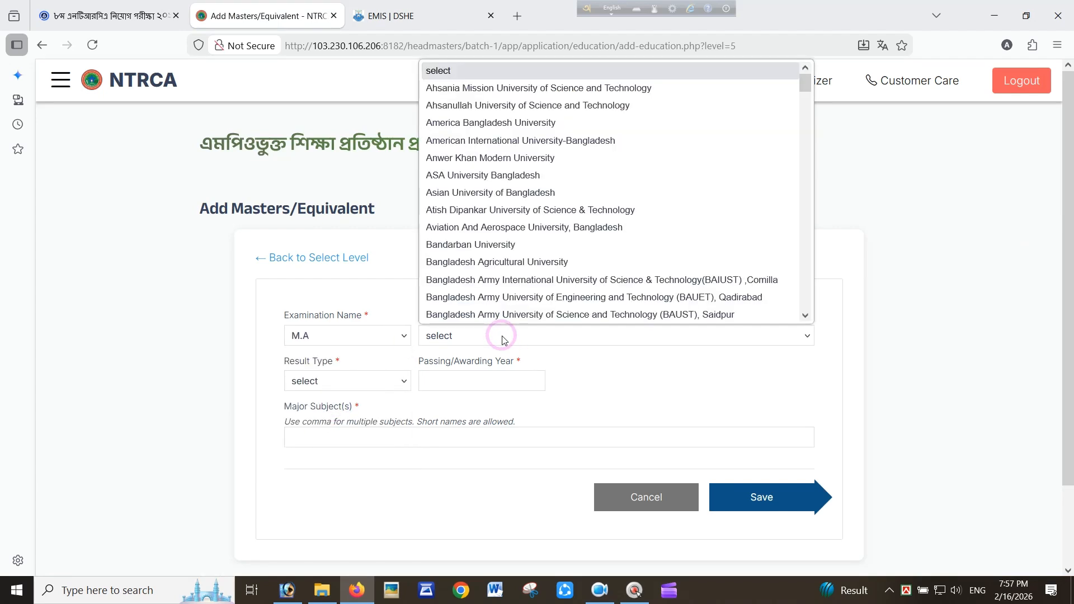
{"action": "key", "text": "n"}
{"action": "key", "text": "Down"}
{"action": "key", "text": "Down"}
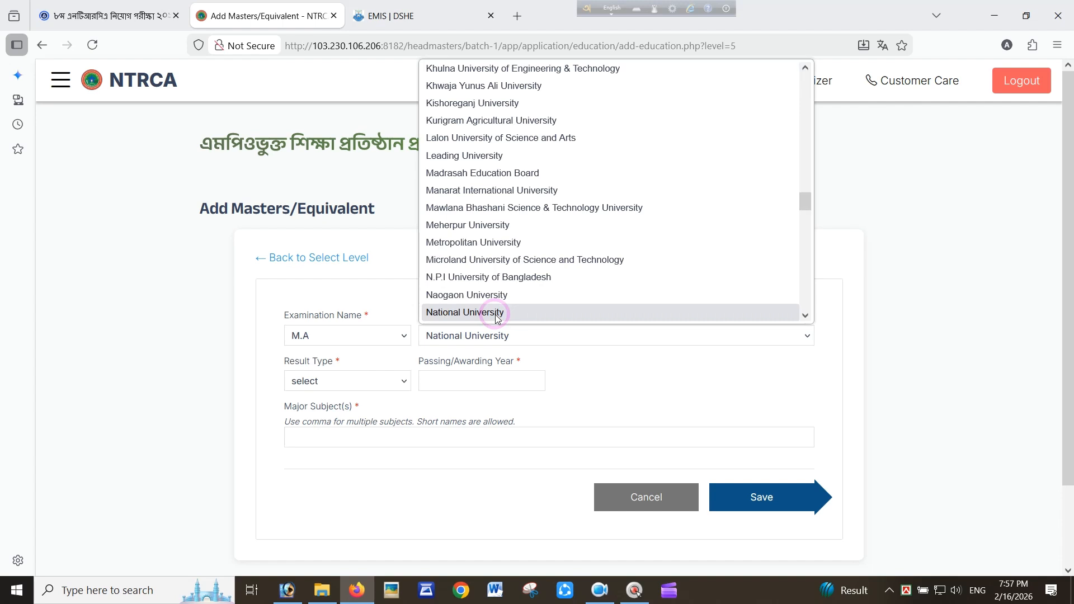
{"action": "left_click", "coordinate": [496, 314]}
{"action": "left_click", "coordinate": [341, 385]}
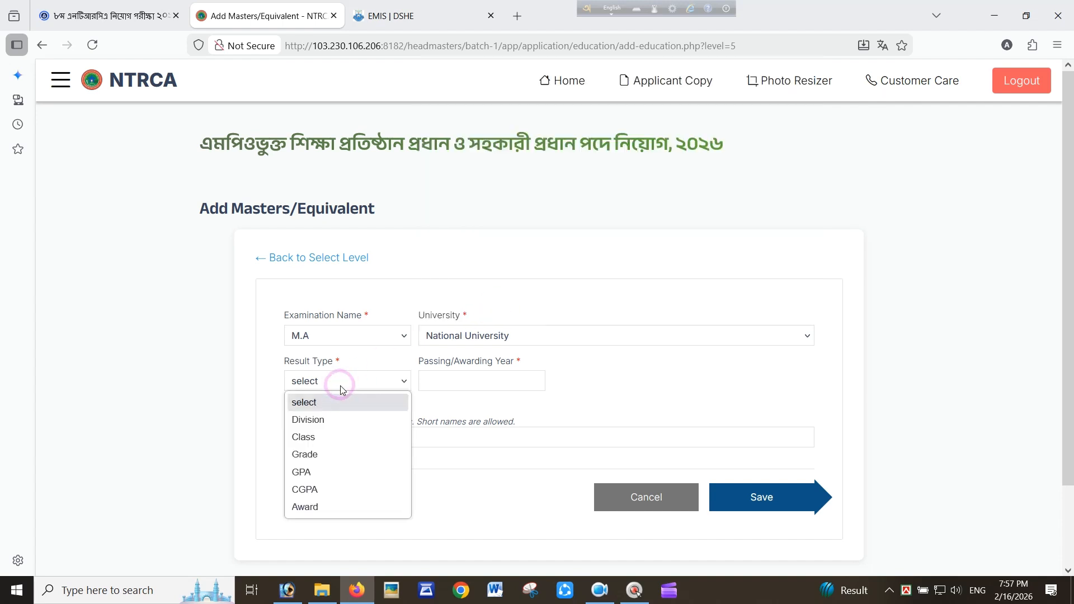
{"action": "left_click", "coordinate": [336, 436]}
{"action": "left_click", "coordinate": [461, 381]}
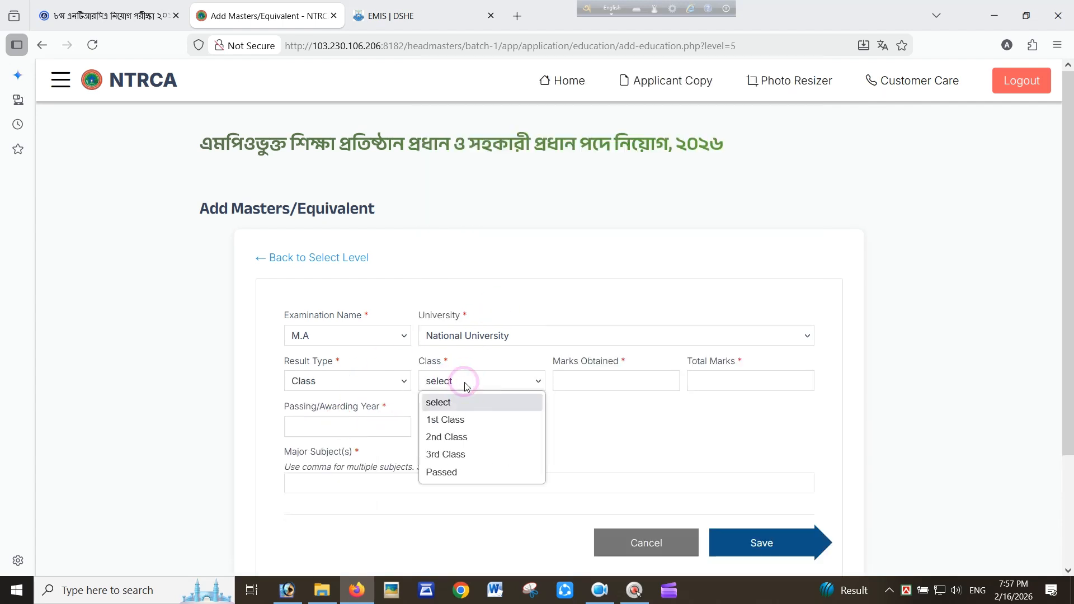
{"action": "left_click", "coordinate": [469, 438]}
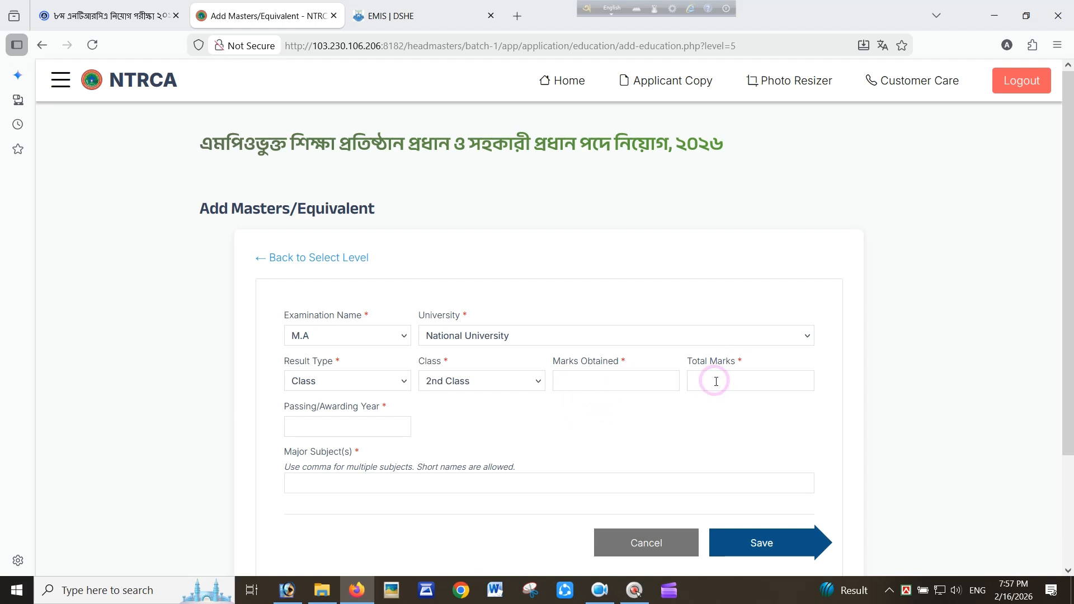
Enter marks 244 of 500, passing year 2006, subject Islamic History & Culture, and save
{"action": "type", "text": "500"}
{"action": "left_click", "coordinate": [620, 374]}
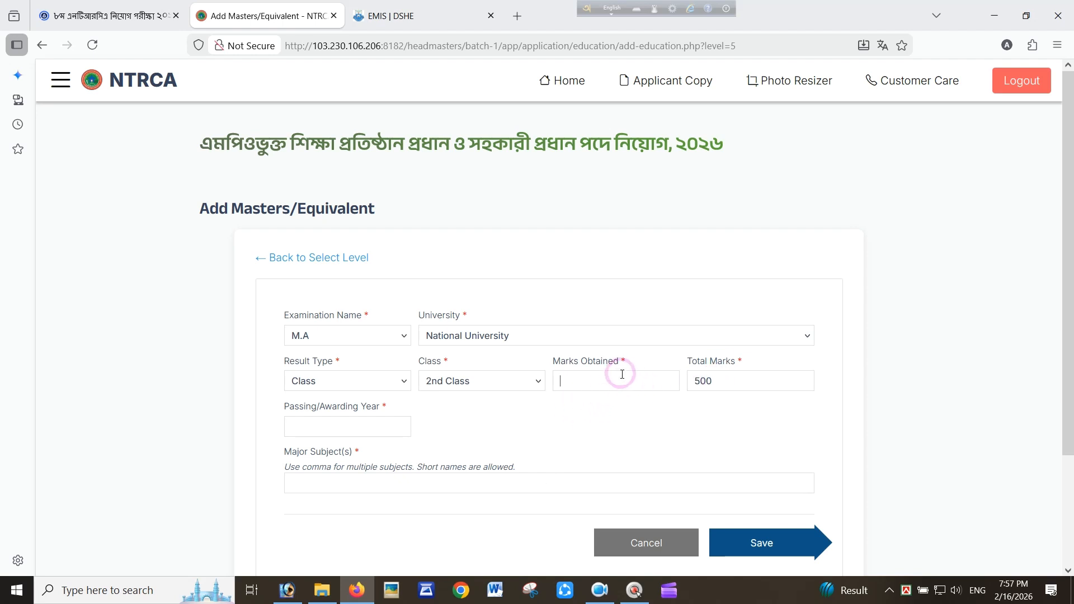
{"action": "type", "text": "244"}
{"action": "left_click", "coordinate": [322, 425]}
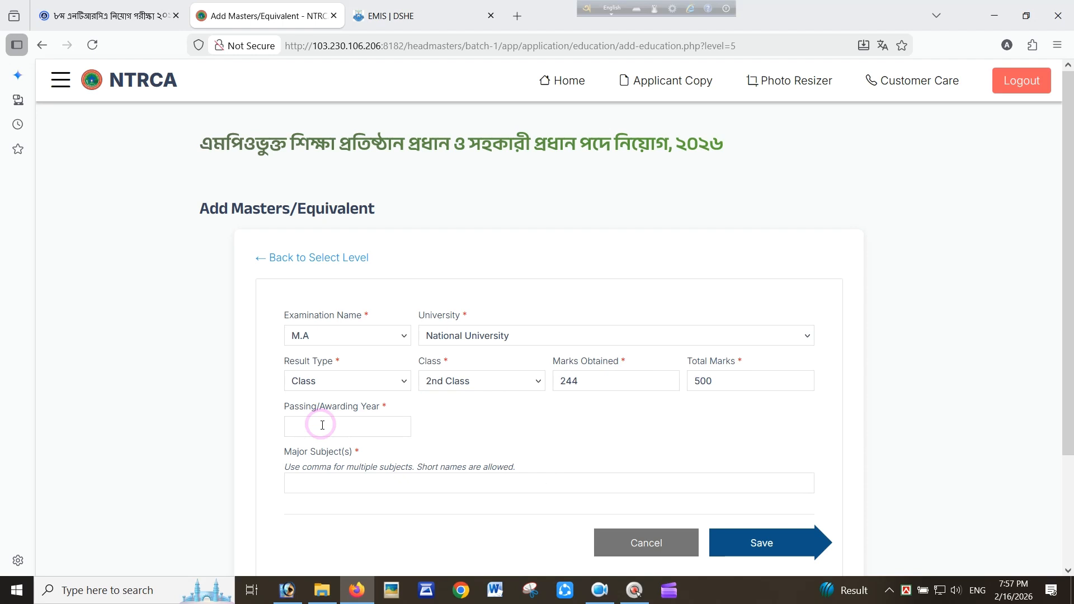
{"action": "type", "text": "2006"}
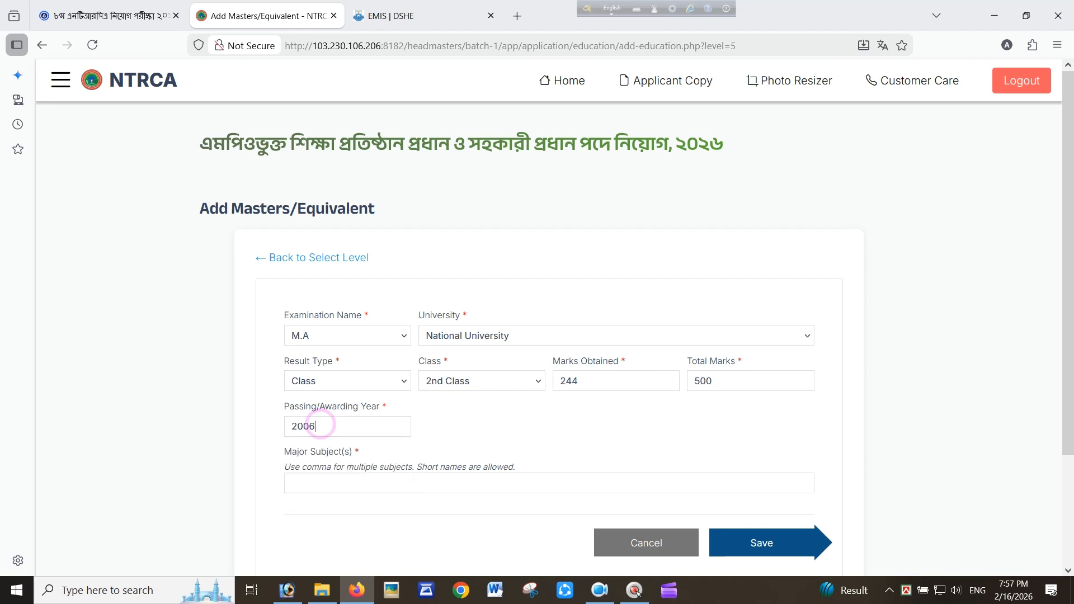
{"action": "left_click", "coordinate": [343, 484]}
{"action": "left_click", "coordinate": [348, 511]}
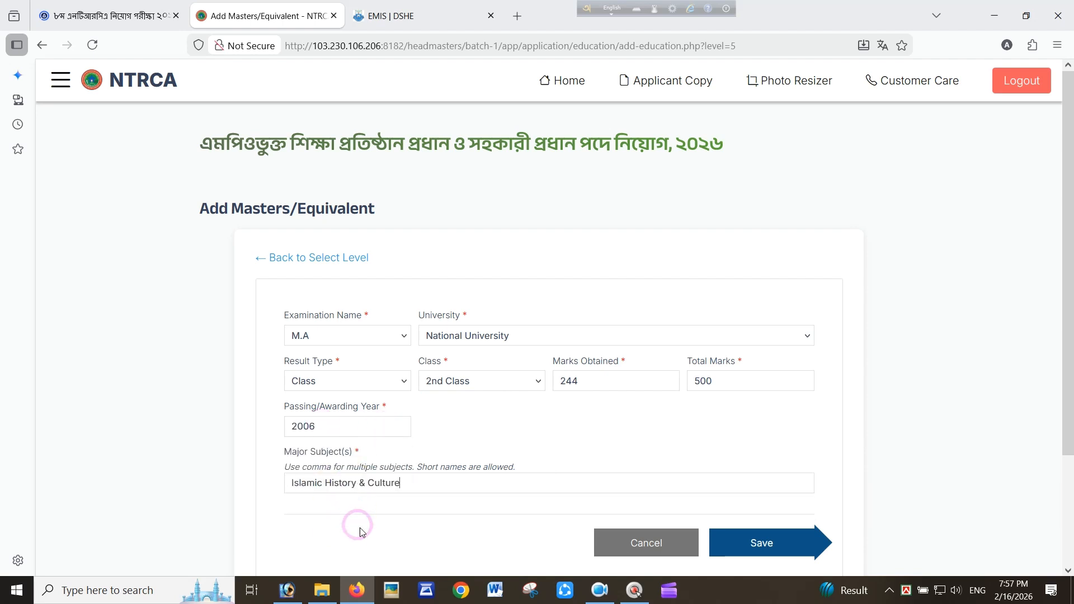
{"action": "scroll", "coordinate": [358, 523], "scroll_direction": "down", "scroll_amount": 2}
{"action": "left_click", "coordinate": [762, 407]}
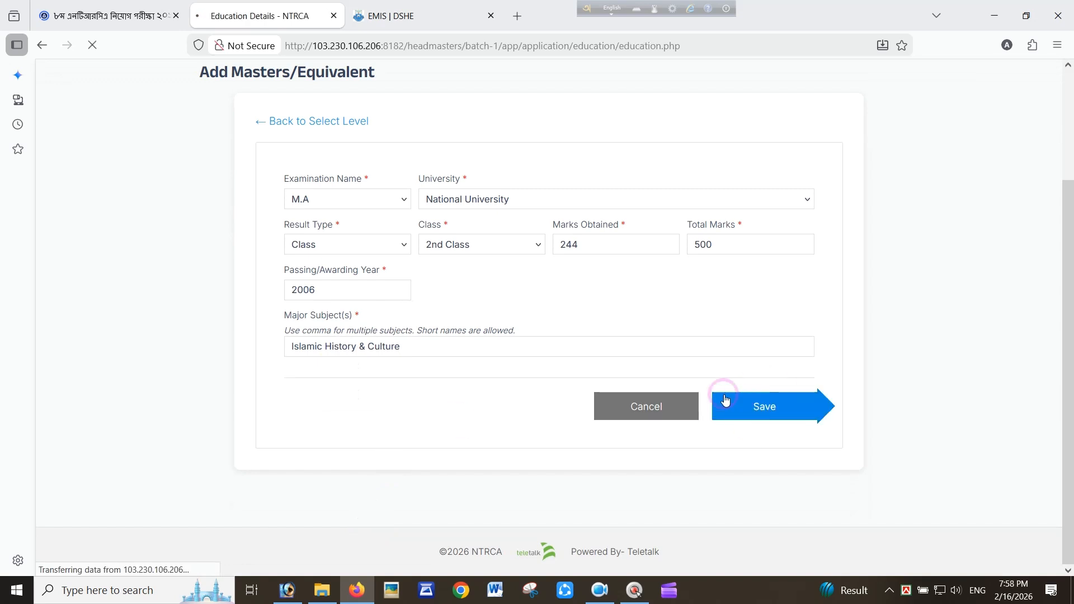
{"action": "scroll", "coordinate": [1026, 323], "scroll_direction": "down", "scroll_amount": 5}
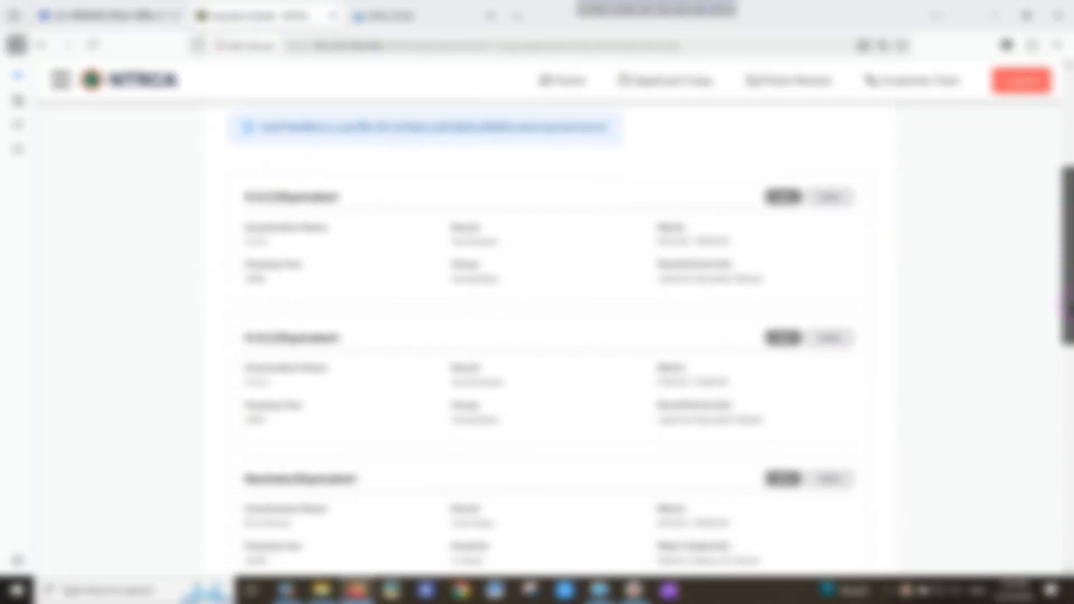
{"action": "left_click_drag", "start_coordinate": [1068, 233], "coordinate": [1068, 239]}
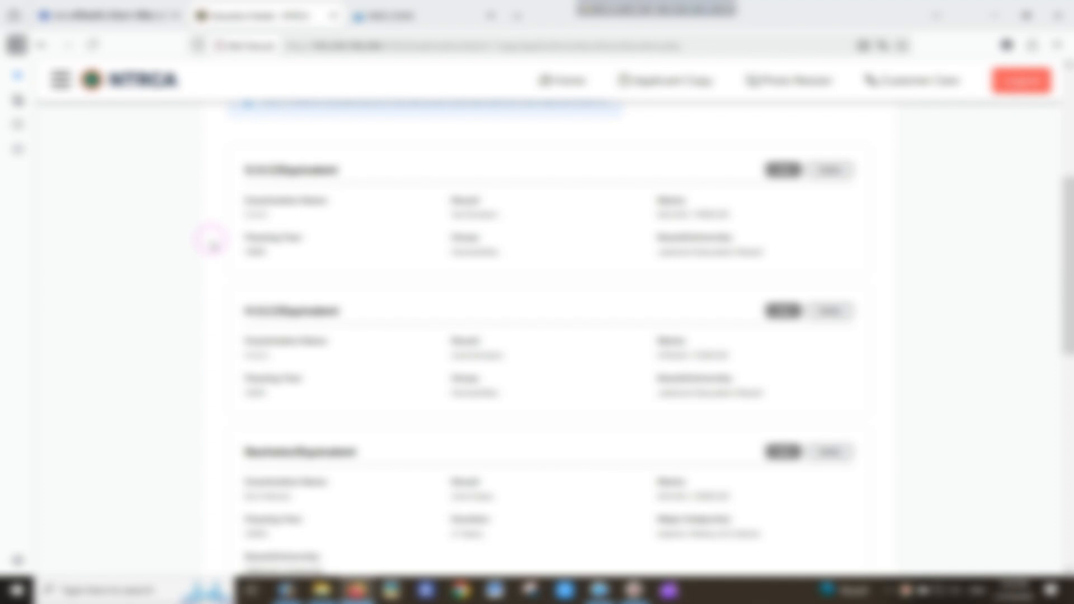